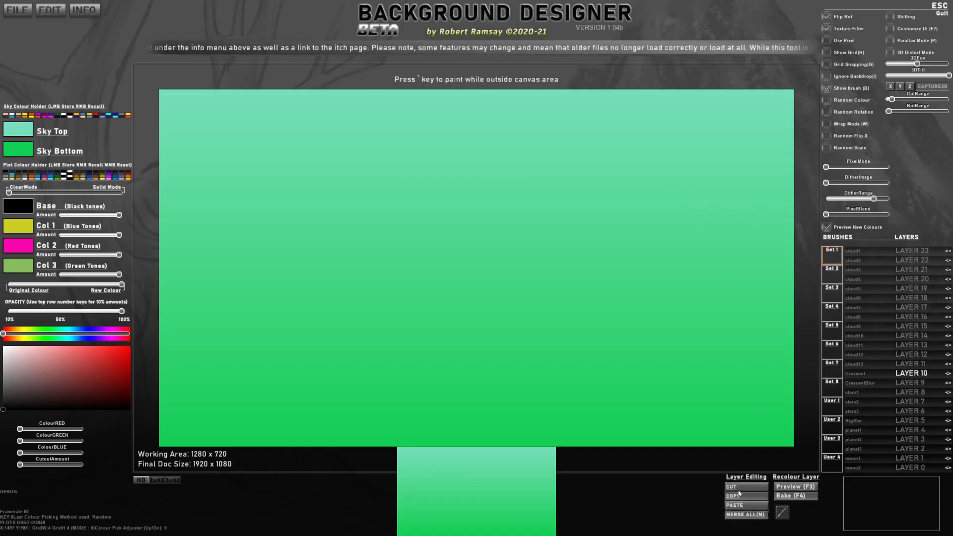
Step: Stamp four clouds with the cloud1 brush in a two-by-two arrangement on Layer 10
click(852, 250)
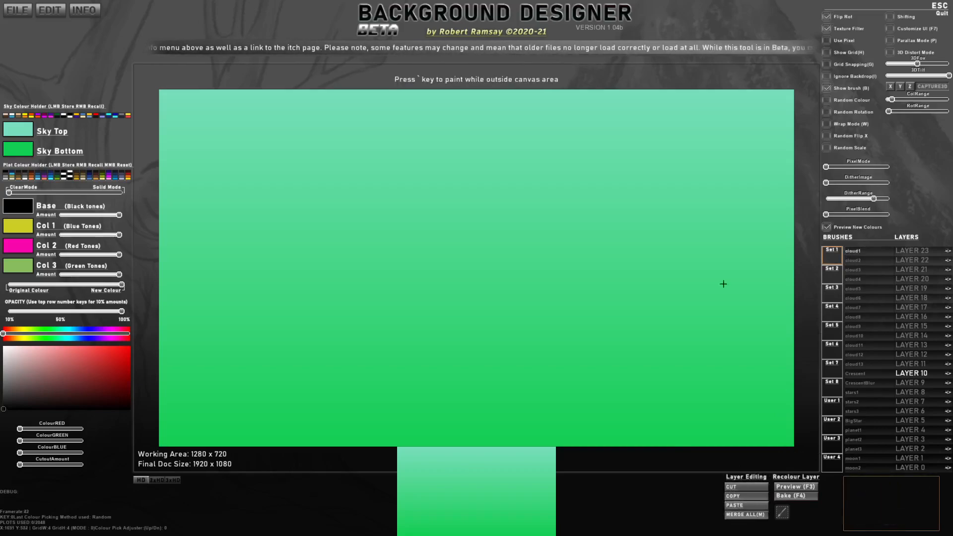
click(328, 346)
click(339, 235)
click(552, 231)
click(557, 348)
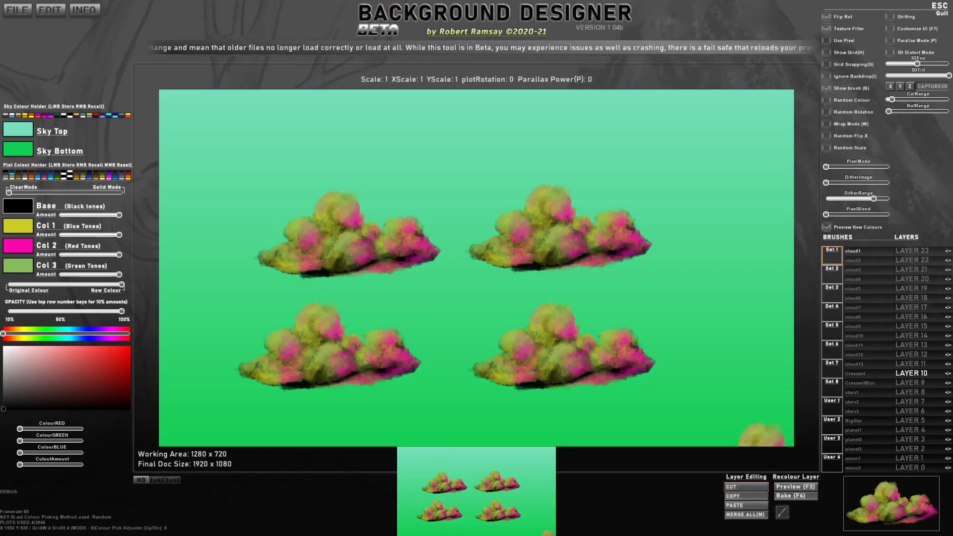
Step: Make Layer 9 active and generate new base and tone colours repeatedly while previewing the recolour on the four clouds
click(911, 326)
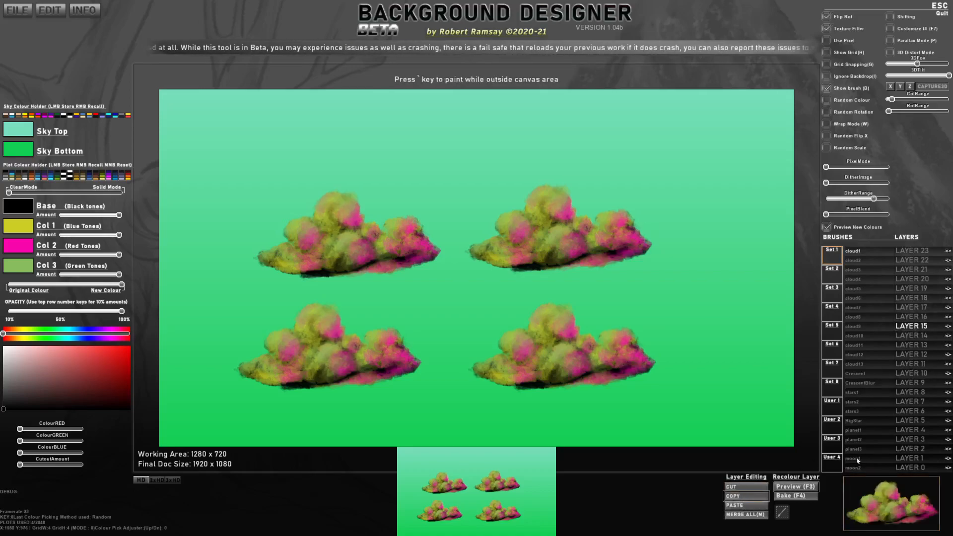
click(910, 383)
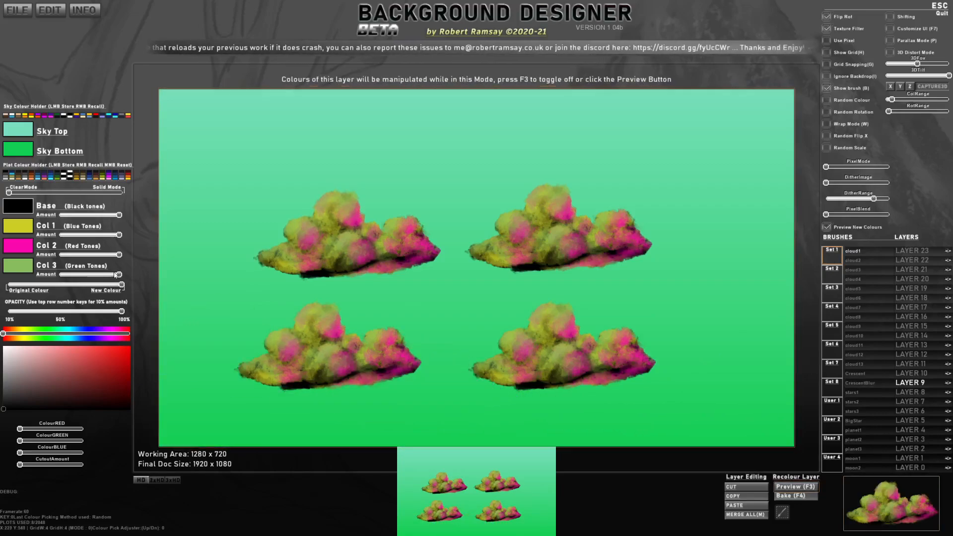
key(Tab)
key(Tab)
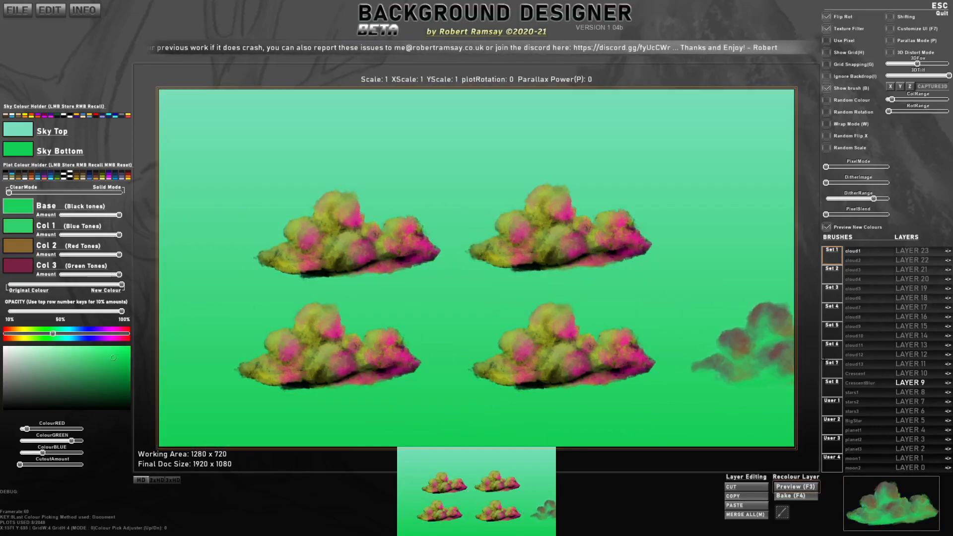
right_click(924, 328)
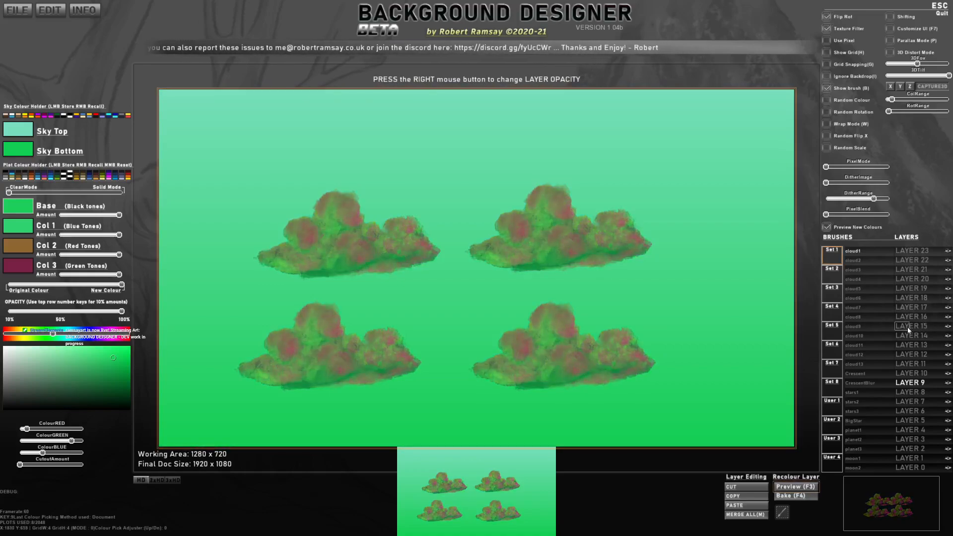
key(F3)
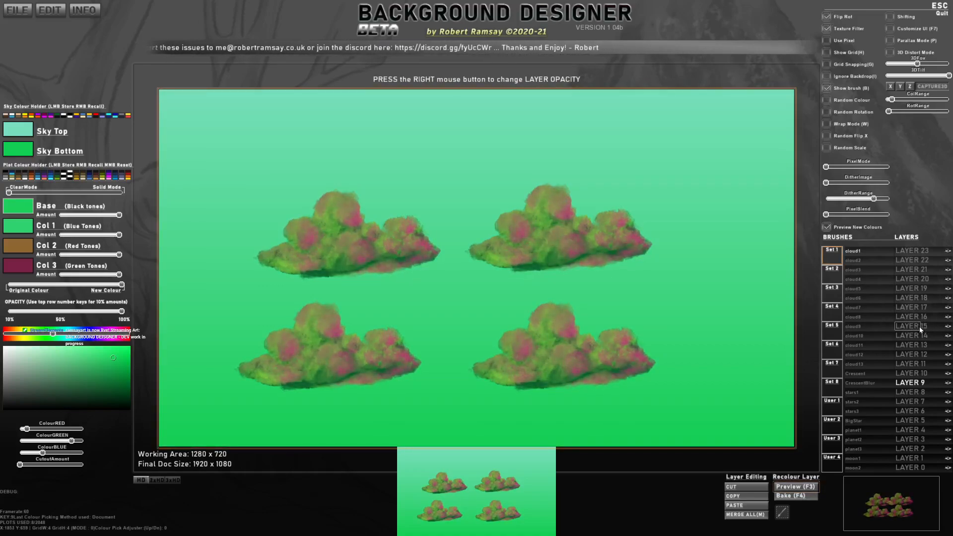
key(space)
key(space)
key(space)
key(space)
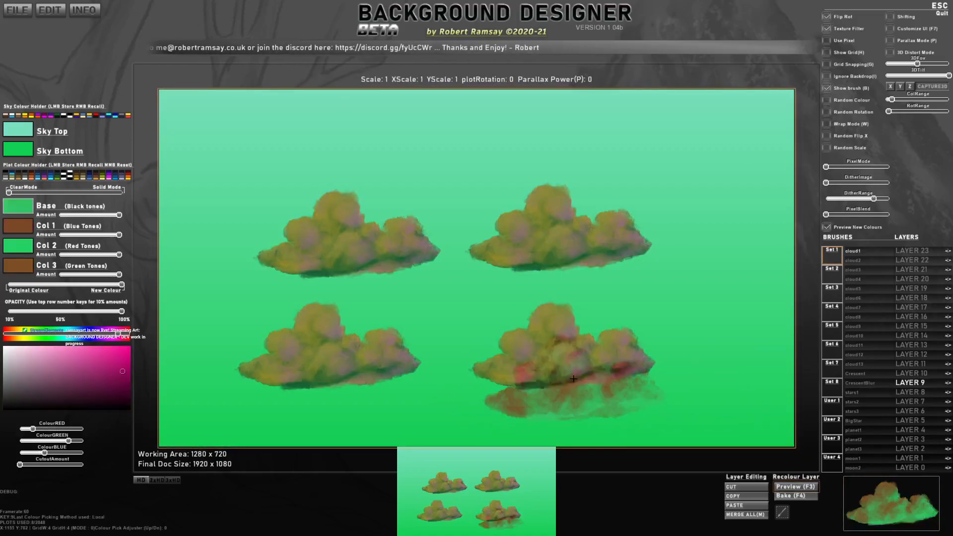
key(c)
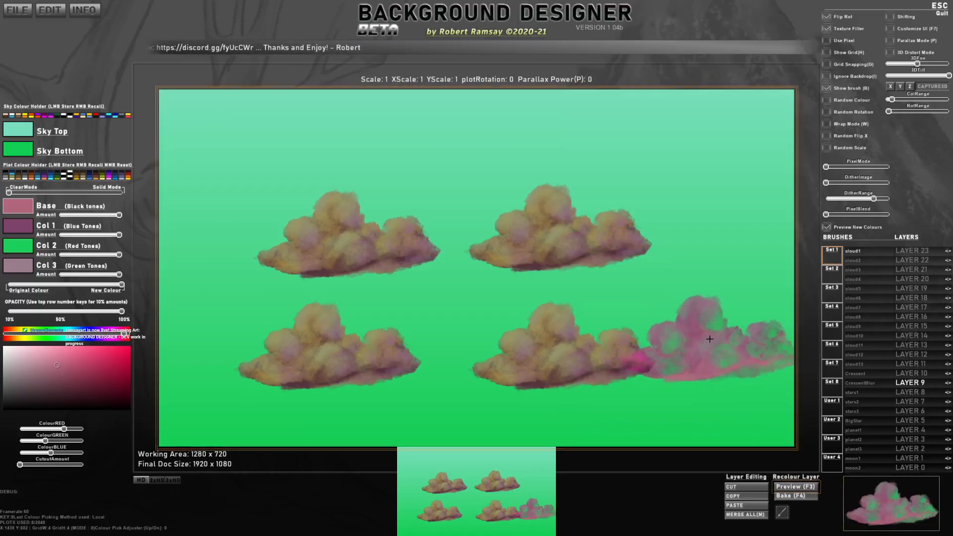
Step: Bake the previewed pink, purple and green plot colours into the four clouds
click(796, 487)
click(802, 494)
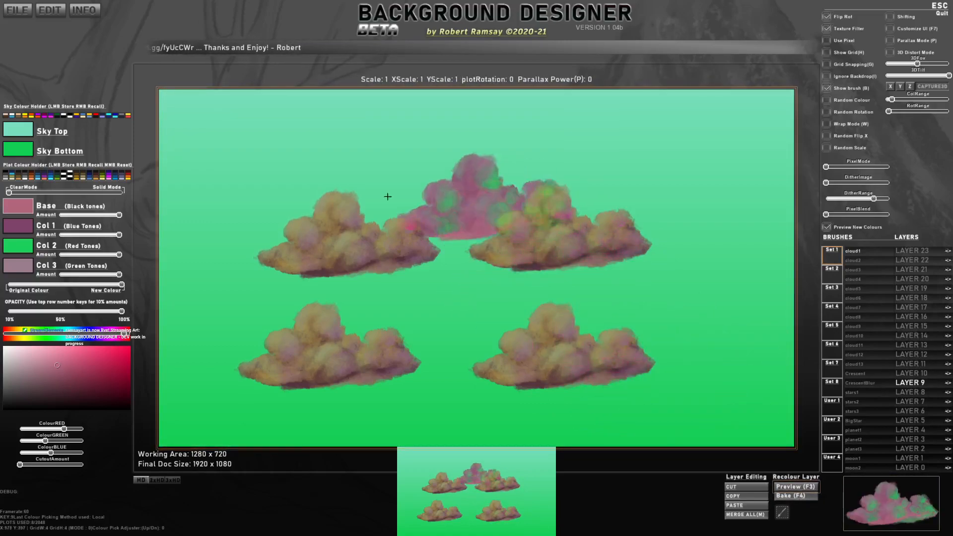
click(795, 487)
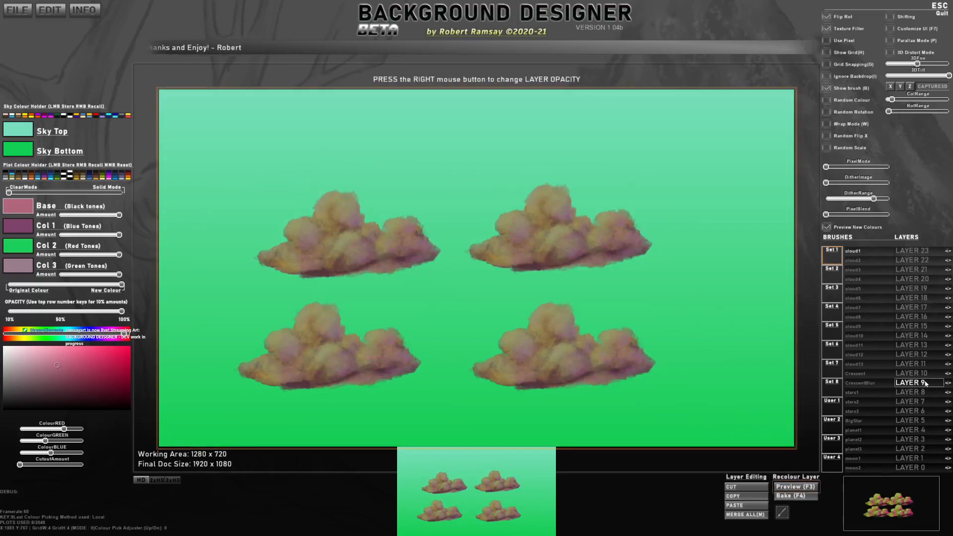
click(794, 496)
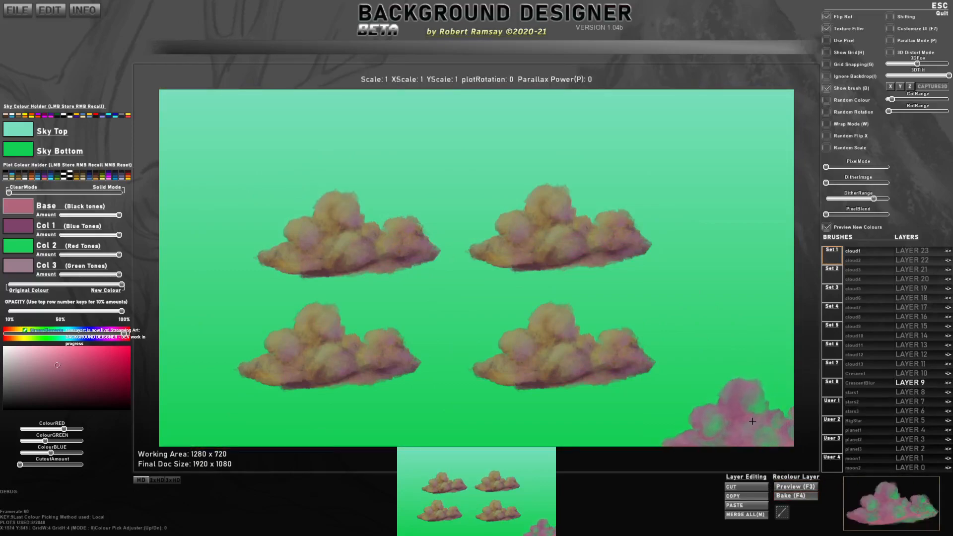
Step: Capture the area around all four clouds as a custom brush named #Clouds
click(782, 512)
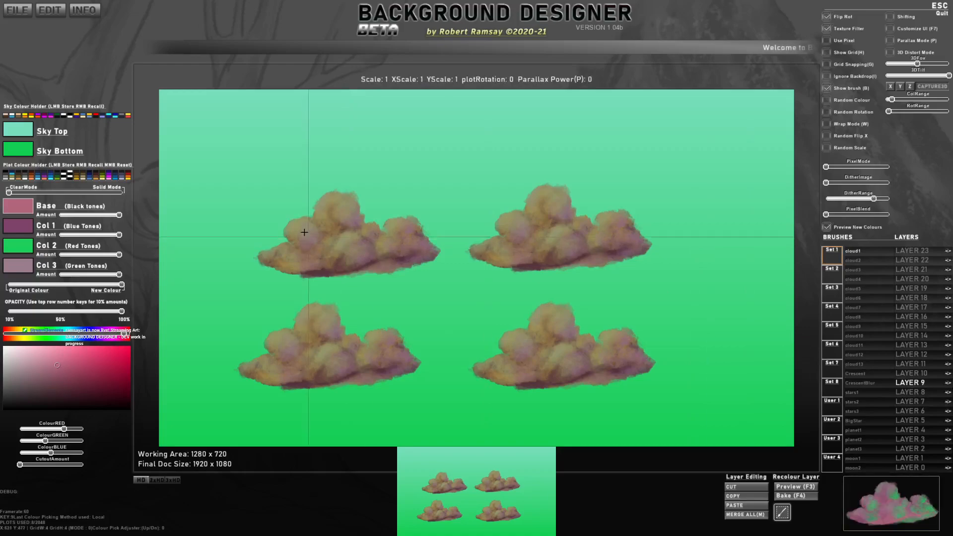
drag(227, 173, 302, 201)
mouse_move(402, 231)
mouse_down()
mouse_move(691, 400)
mouse_move(666, 400)
mouse_up()
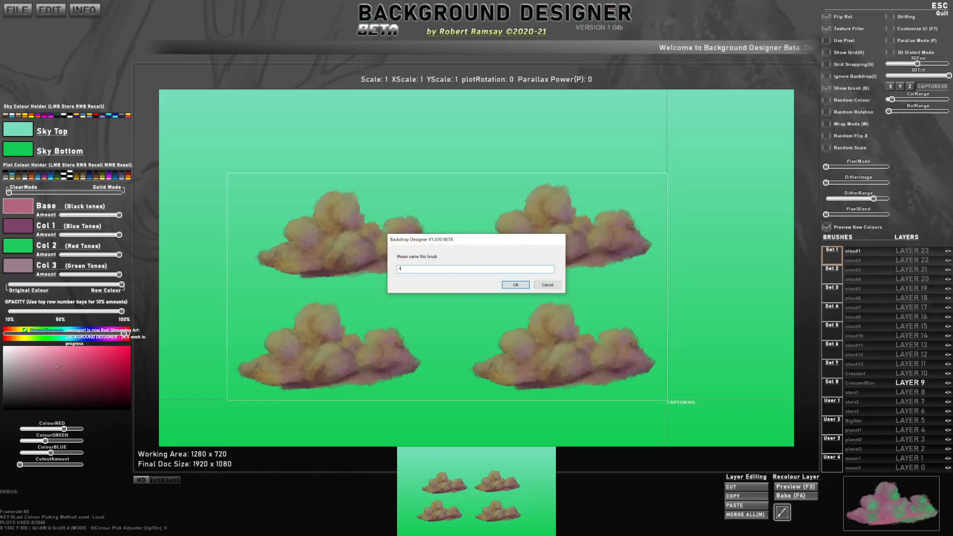
key(Return)
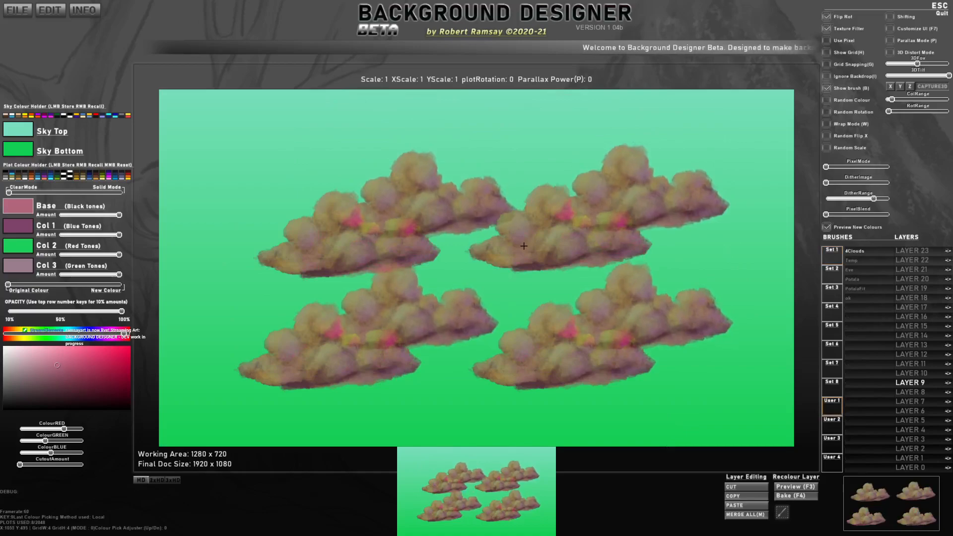
Step: Reset all plot data to empty the canvas and select the #Clouds brush from User 1
key(ctrl+n)
click(435, 273)
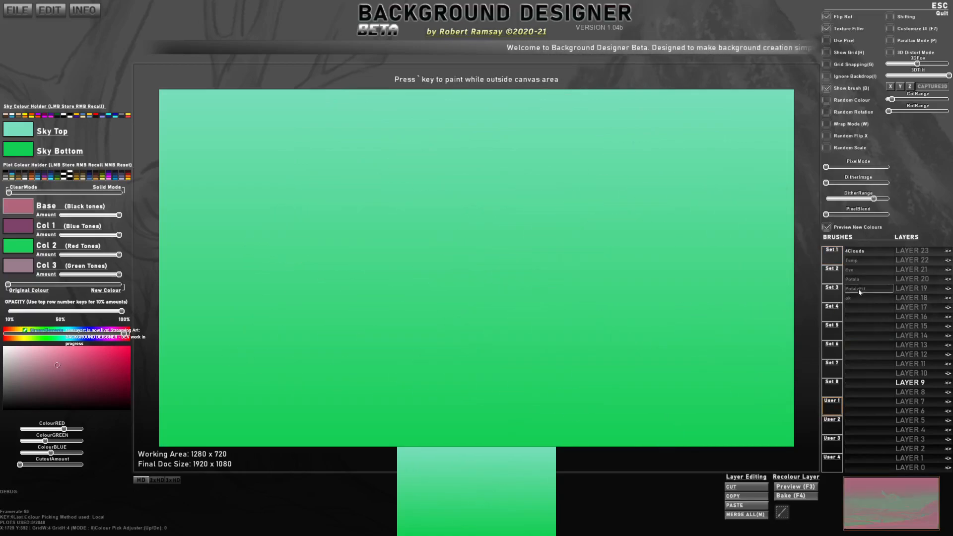
click(850, 254)
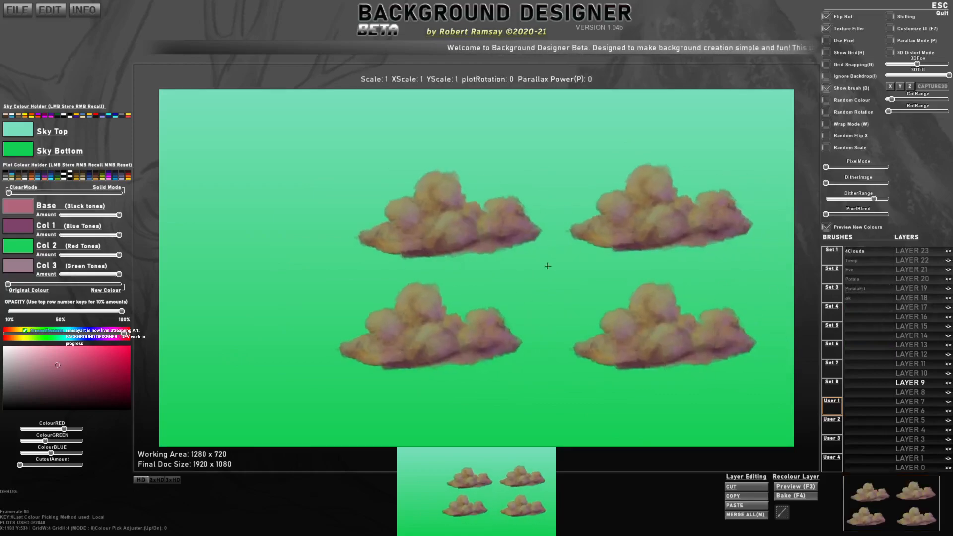
Step: Try stamping the #Clouds brush at 0.55 scale repeatedly across the canvas, and reset all plot data
scroll(442, 314, down, 4)
scroll(397, 198, down, 1)
click(377, 189)
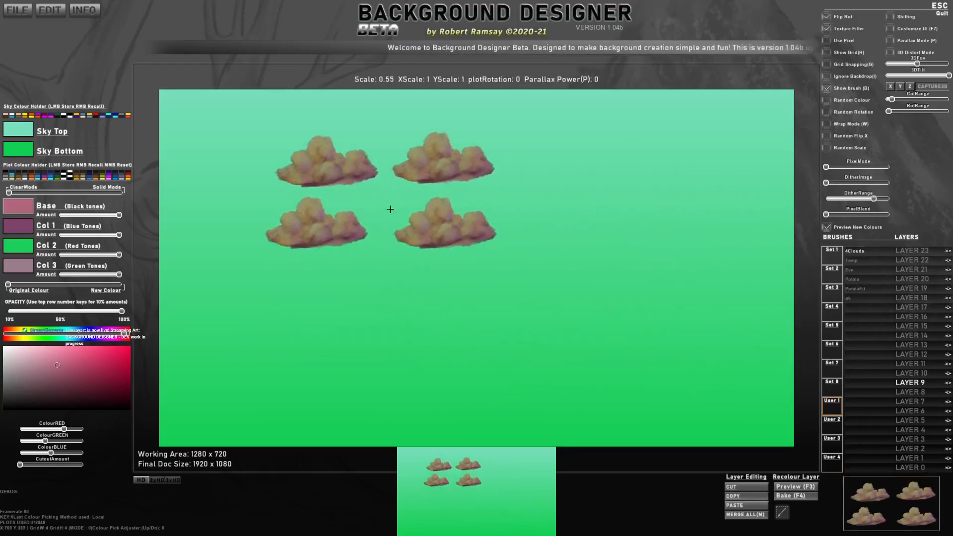
click(444, 218)
click(376, 284)
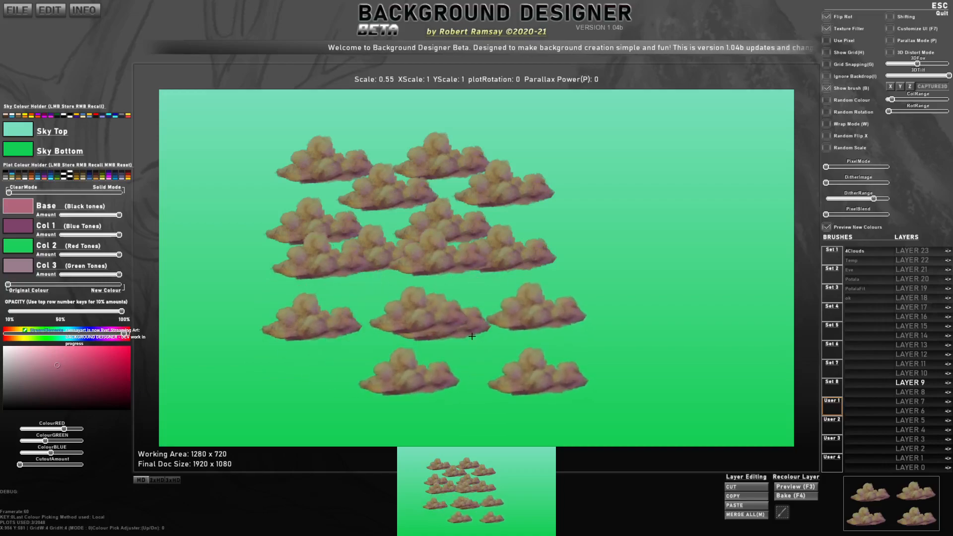
click(442, 325)
click(633, 292)
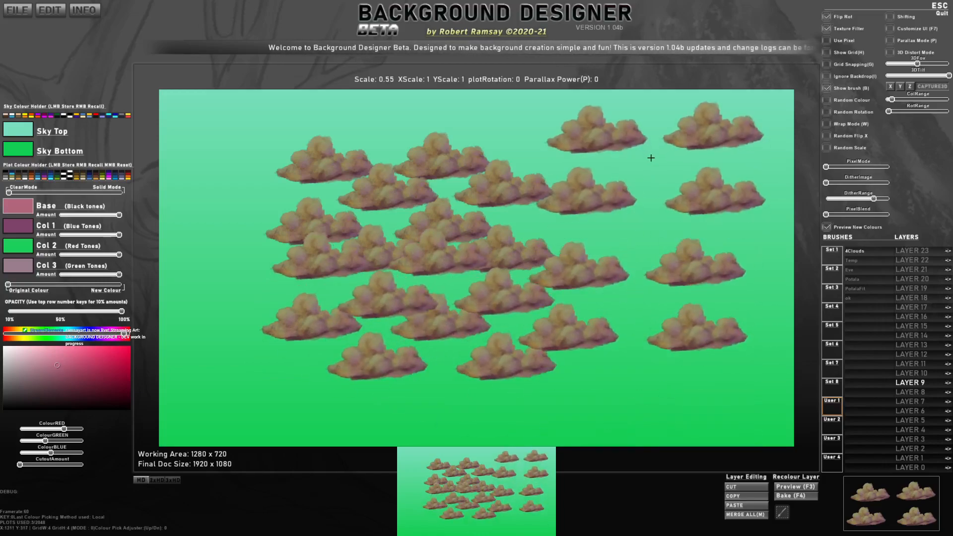
click(638, 169)
click(639, 386)
click(382, 389)
scroll(592, 251, down, 5)
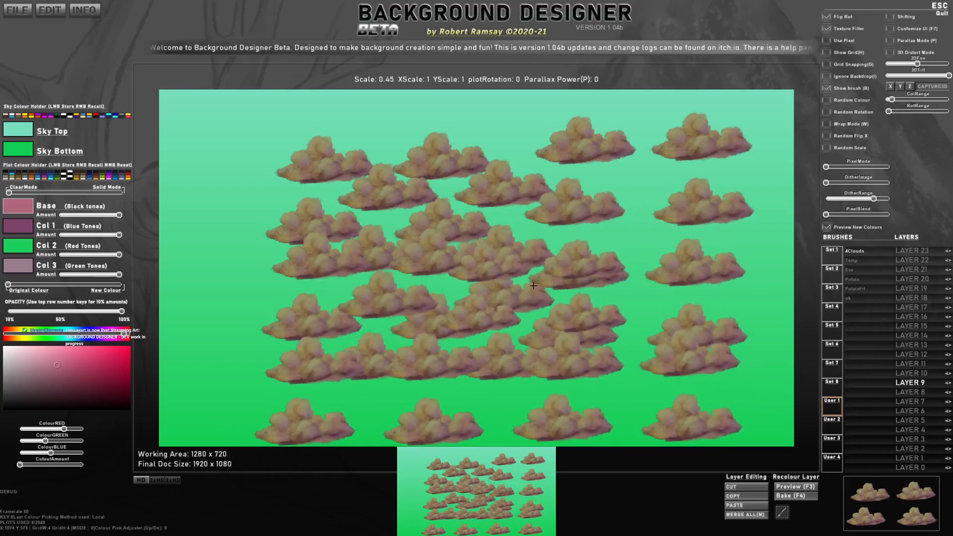
key(ctrl+n)
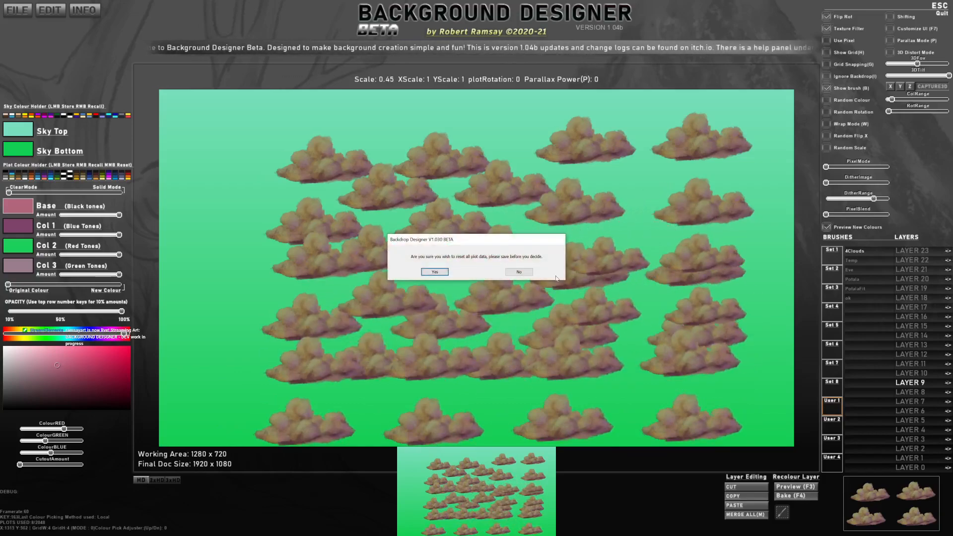
click(434, 272)
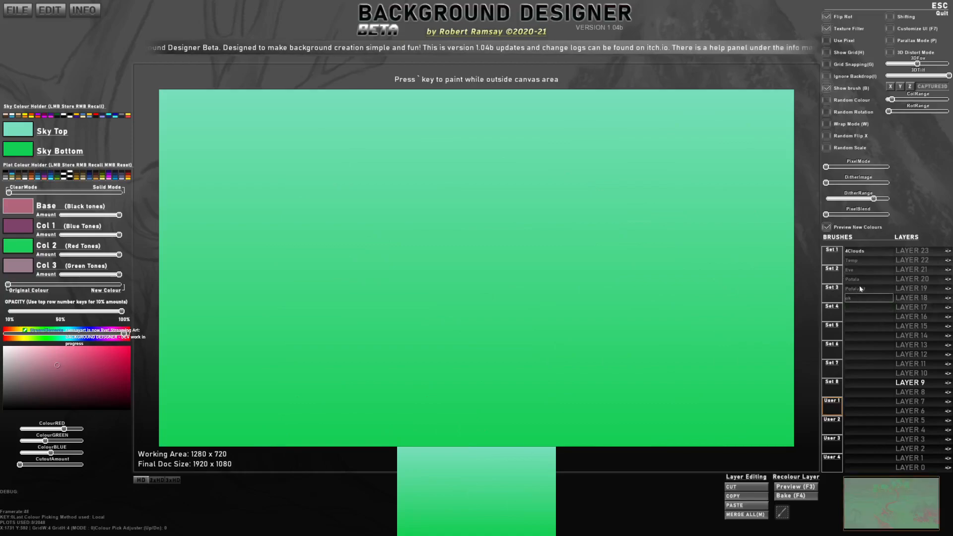
Step: Delete the #Clouds brush permanently and return to the User 1 brush set
right_click(859, 252)
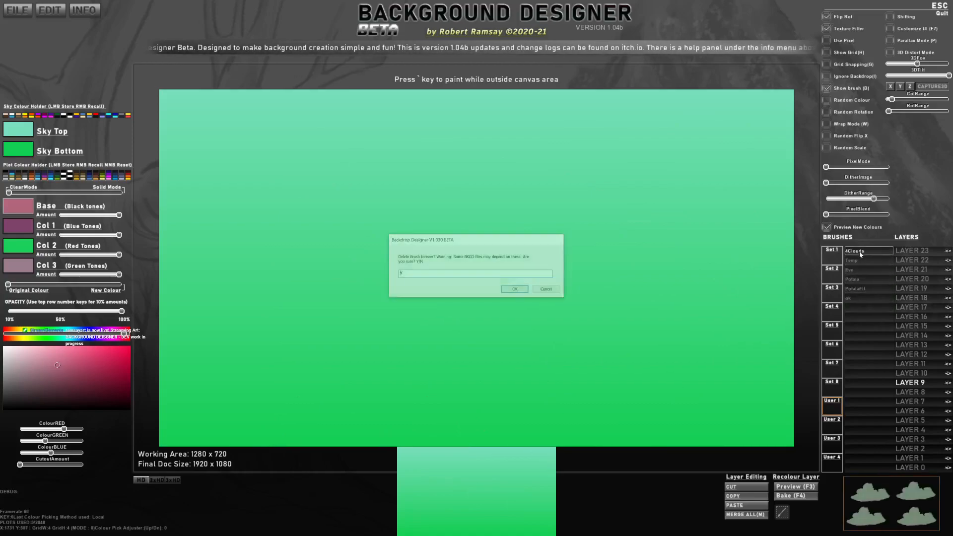
click(515, 290)
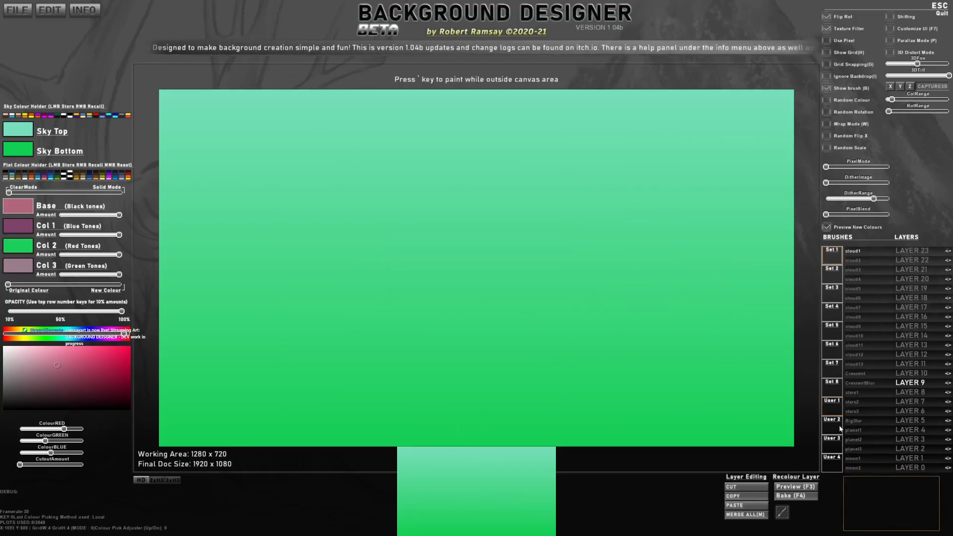
click(836, 406)
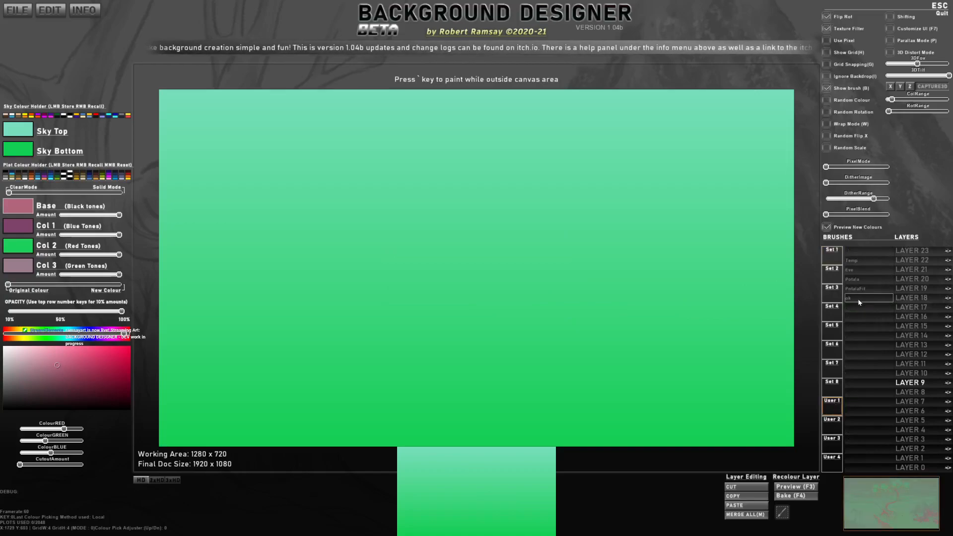
Step: Delete every remaining custom brush in the User 1 set one by one, including Eve and Temp
right_click(859, 299)
click(515, 291)
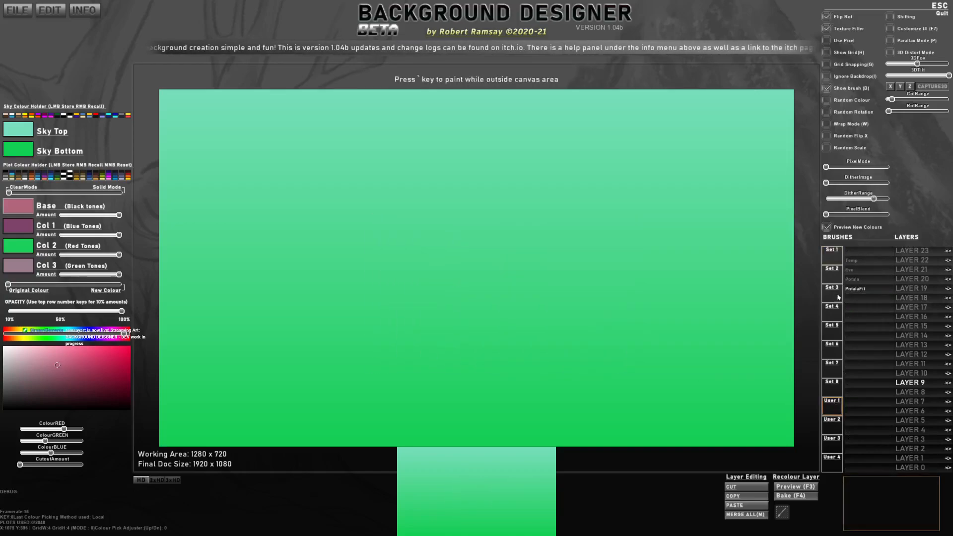
right_click(860, 279)
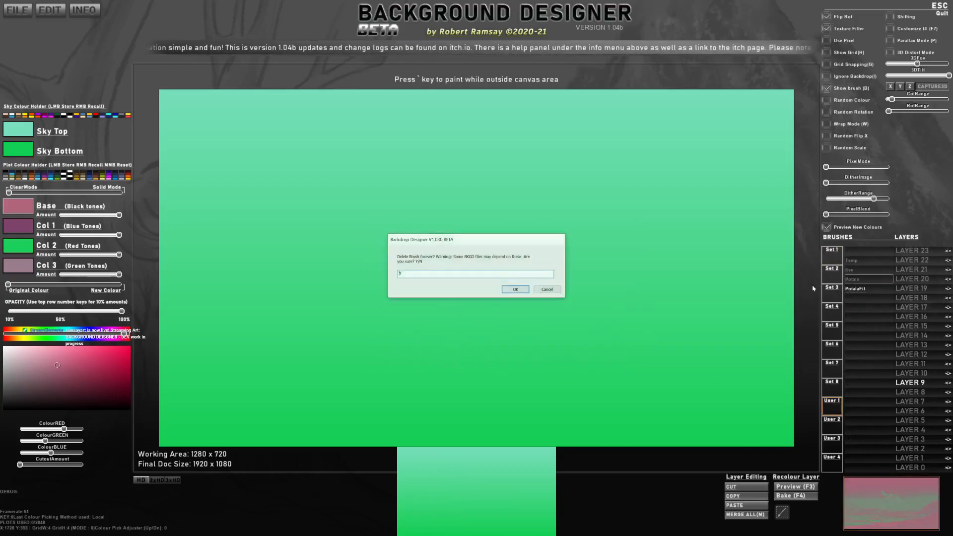
click(515, 291)
right_click(849, 270)
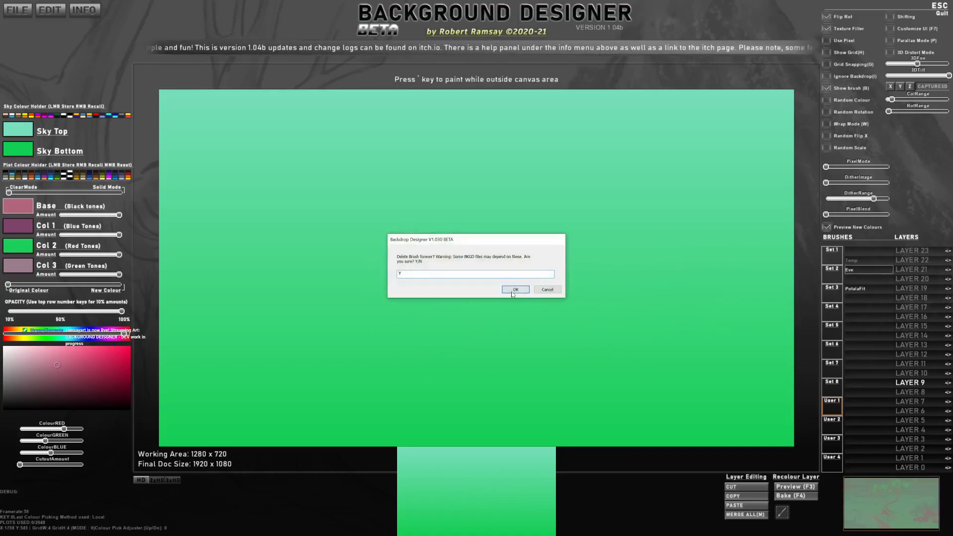
click(515, 291)
right_click(851, 260)
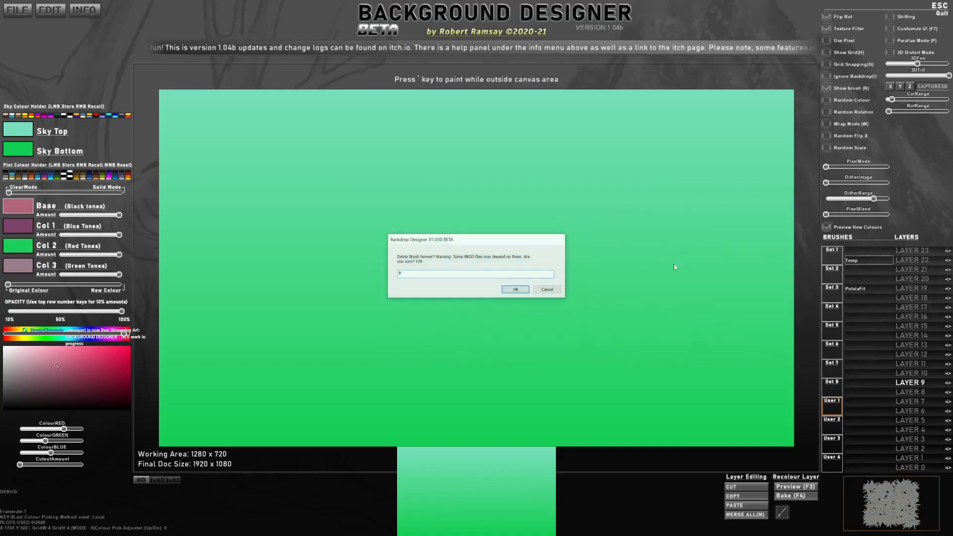
click(515, 291)
click(832, 402)
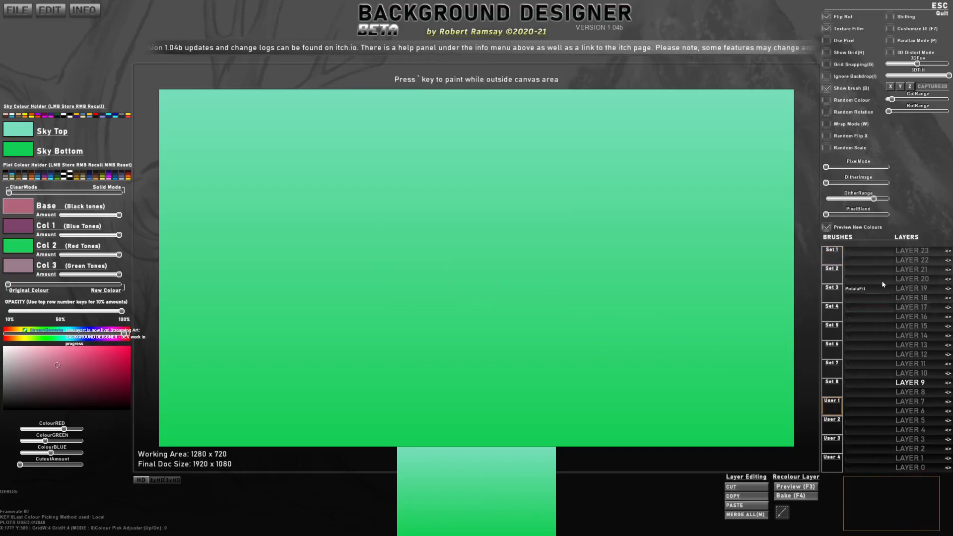
right_click(872, 289)
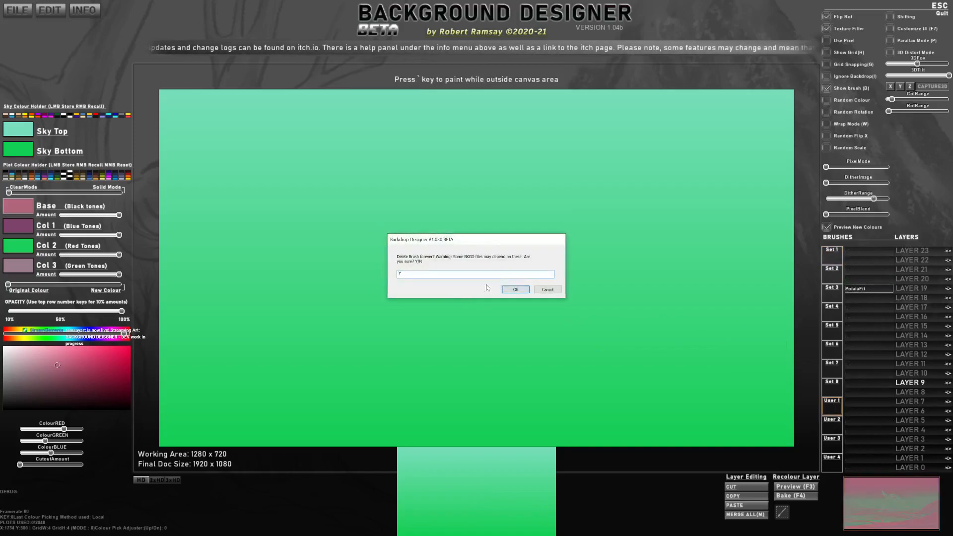
click(517, 291)
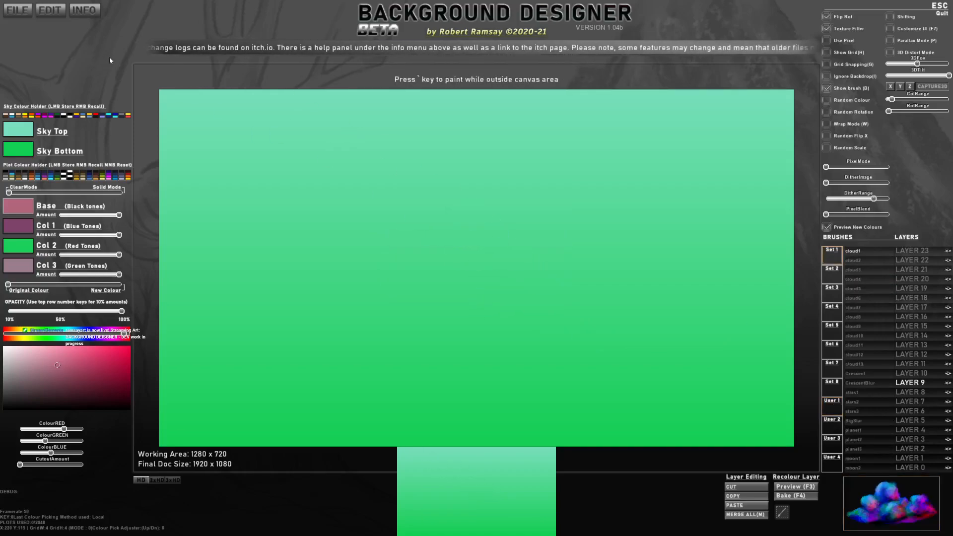
Step: Clear all custom brush files from the software and confirm the deletion with Y
click(49, 12)
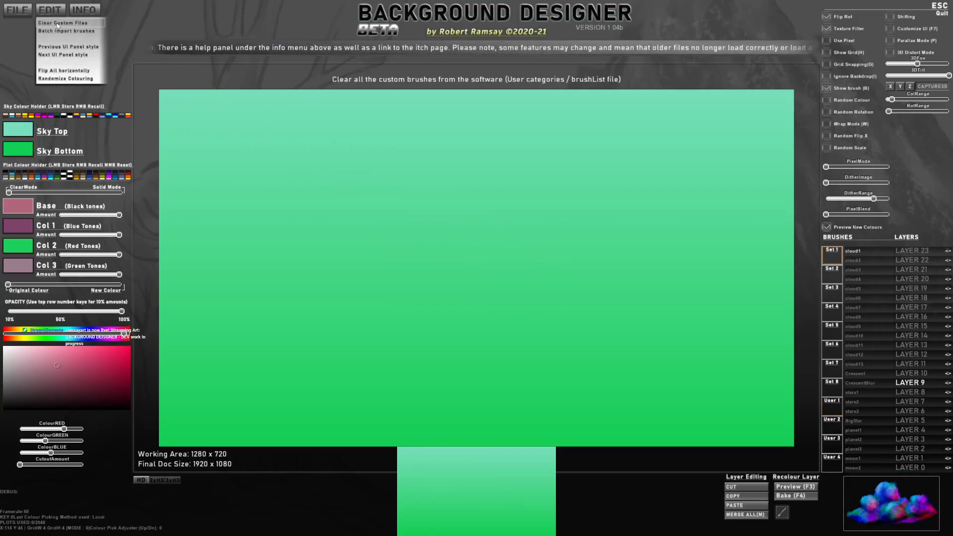
click(57, 26)
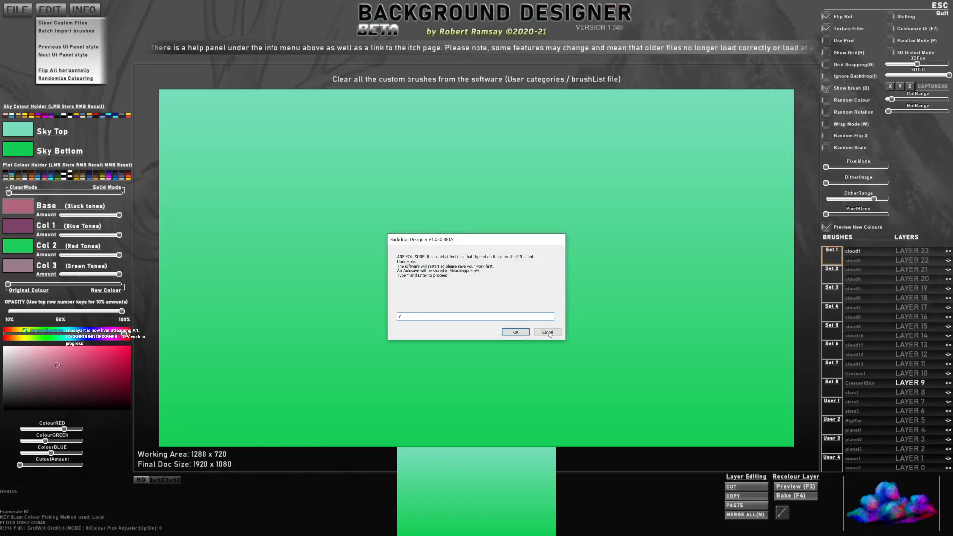
click(514, 332)
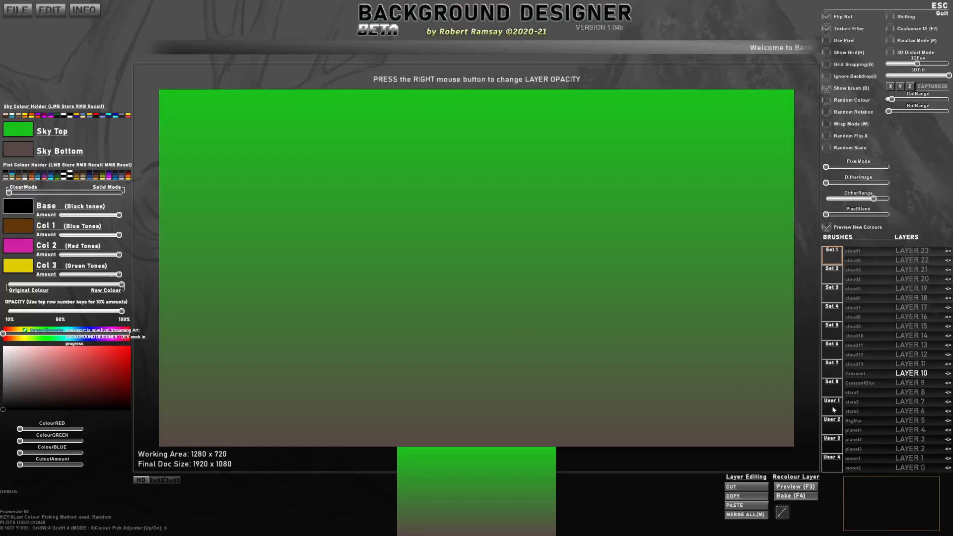
Step: Look through the built-in brush sets from Set 1 to Set 8 for the brushes they contain
click(835, 388)
click(834, 370)
click(835, 352)
click(833, 333)
click(833, 314)
click(833, 296)
click(832, 251)
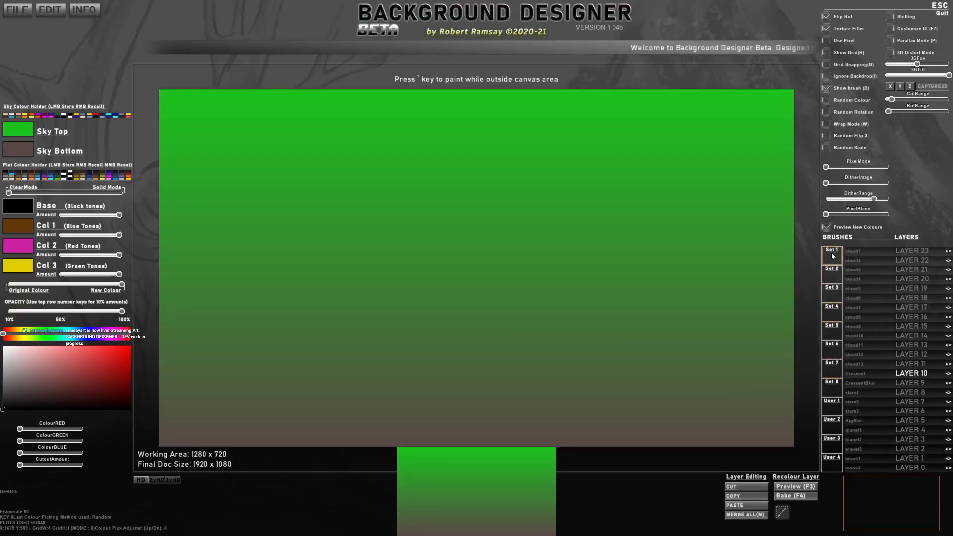
click(866, 278)
click(840, 250)
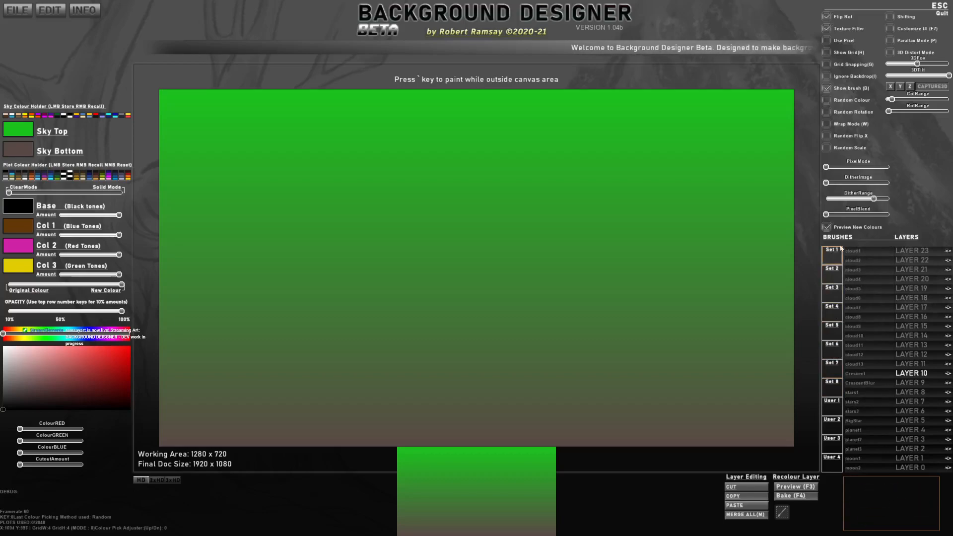
click(833, 272)
click(834, 316)
click(831, 338)
click(834, 350)
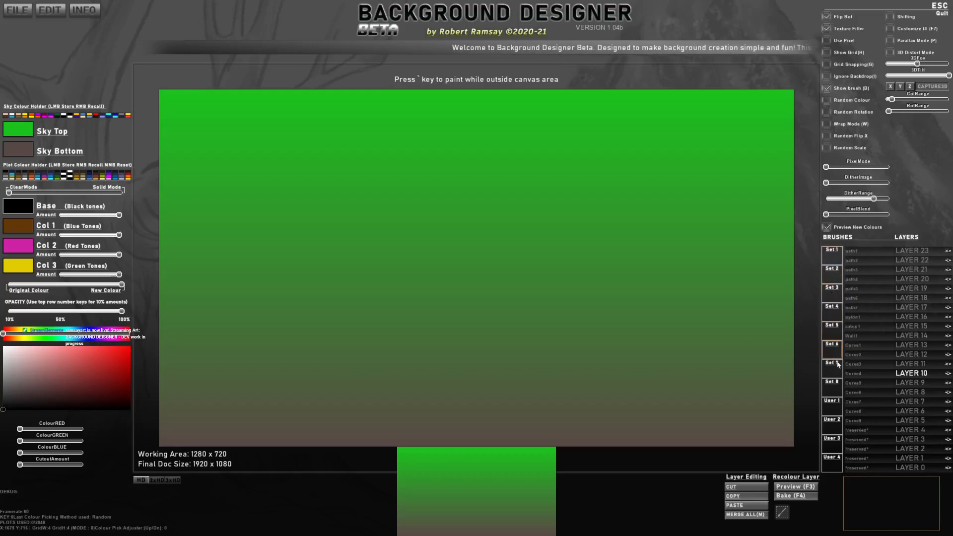
click(832, 335)
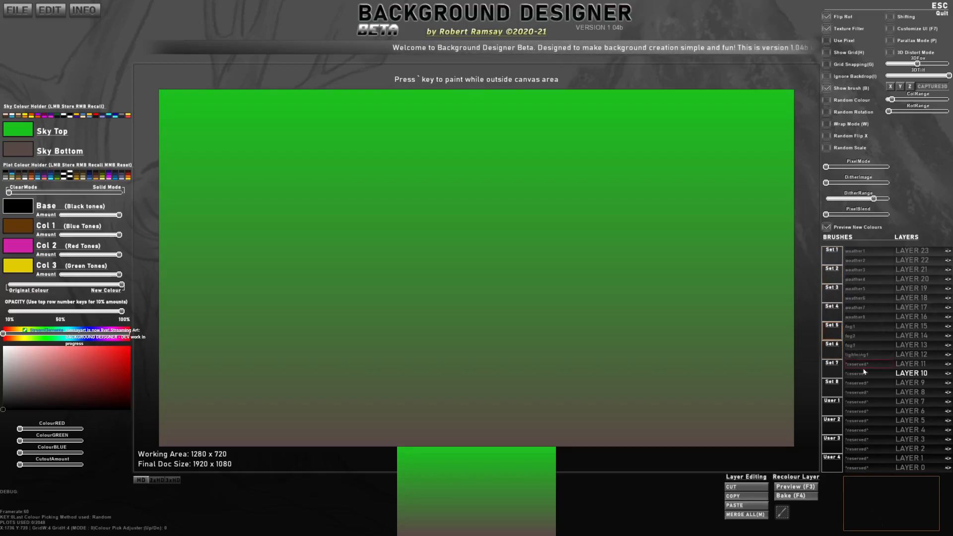
click(834, 351)
click(832, 367)
click(834, 392)
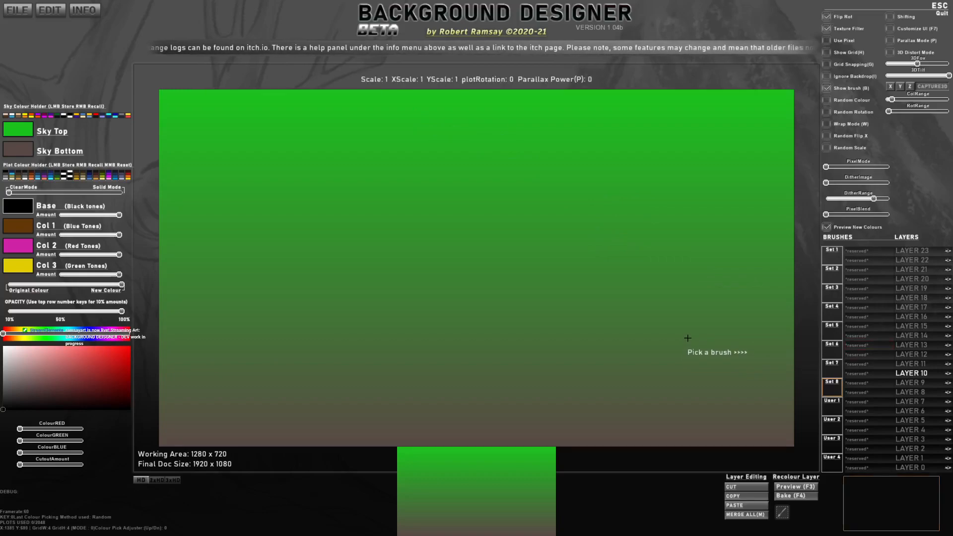
Step: Check the User 1 to User 4 sets for remaining custom brushes
click(836, 405)
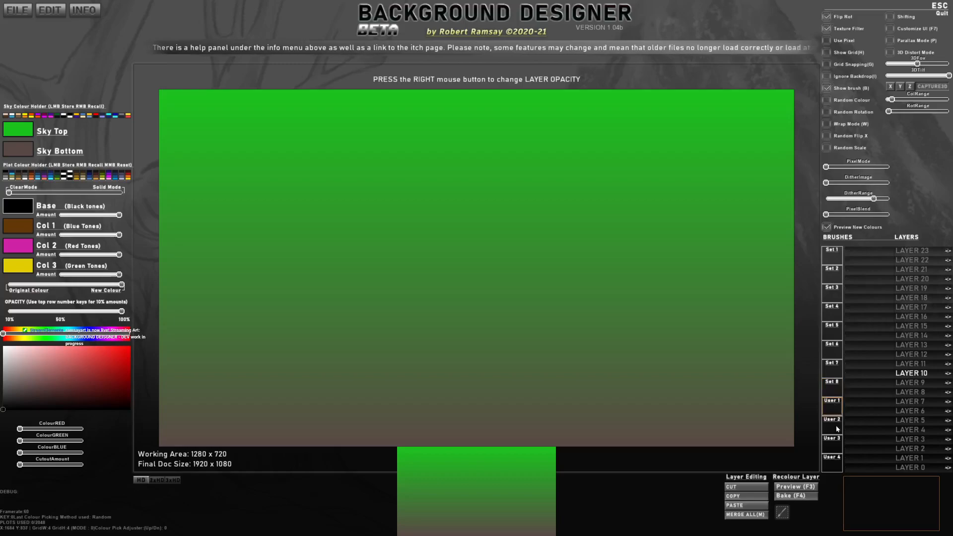
click(836, 427)
click(838, 455)
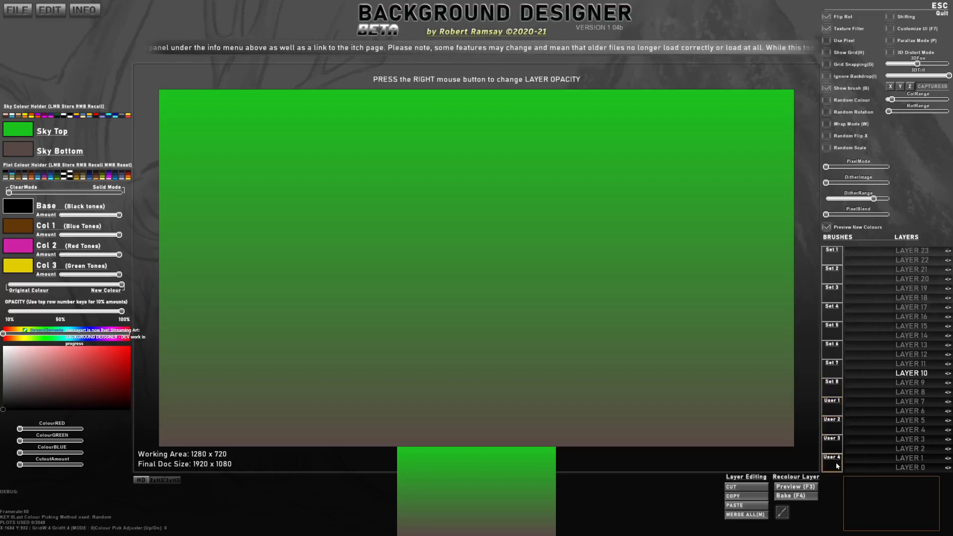
click(838, 432)
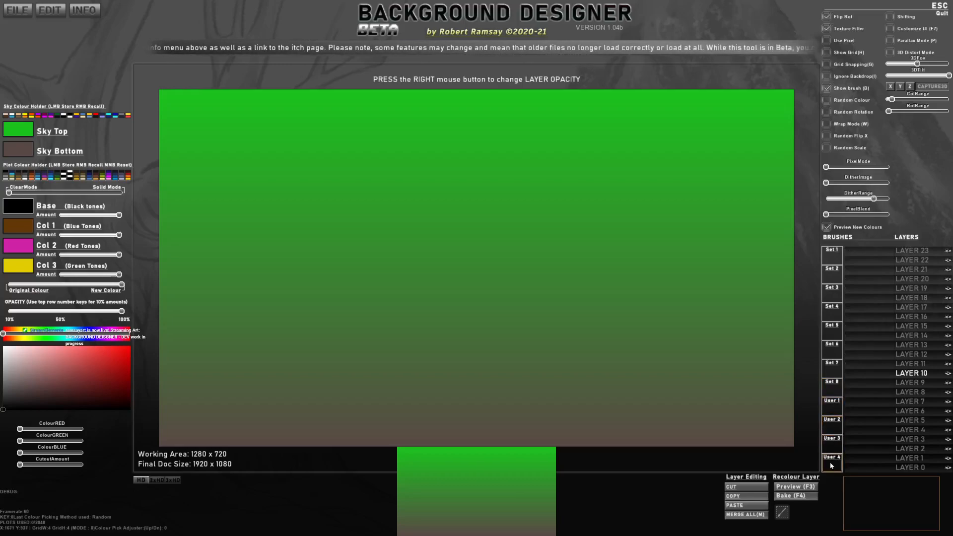
Step: Import JapGate.png from the Desktop into the first User 1 slot as a brush named Gate
click(869, 253)
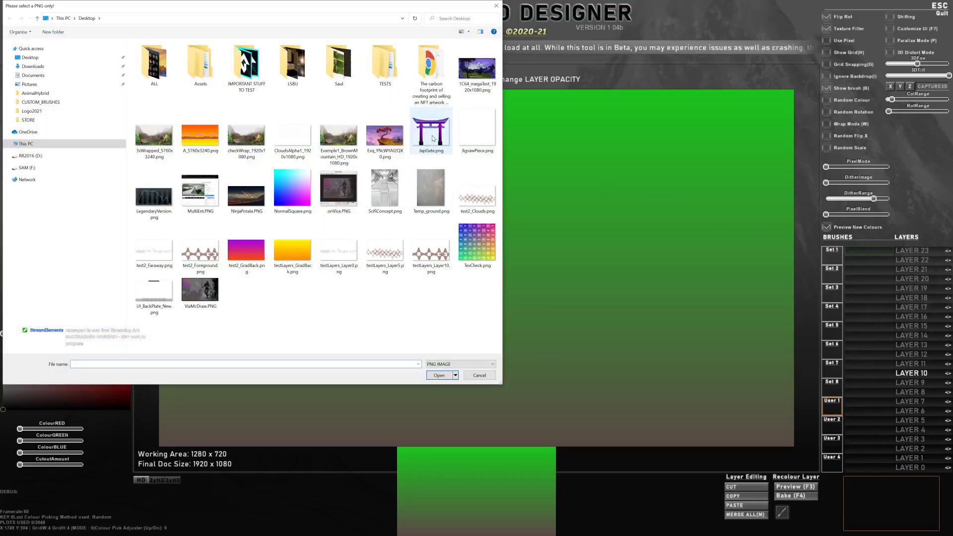
double_click(431, 133)
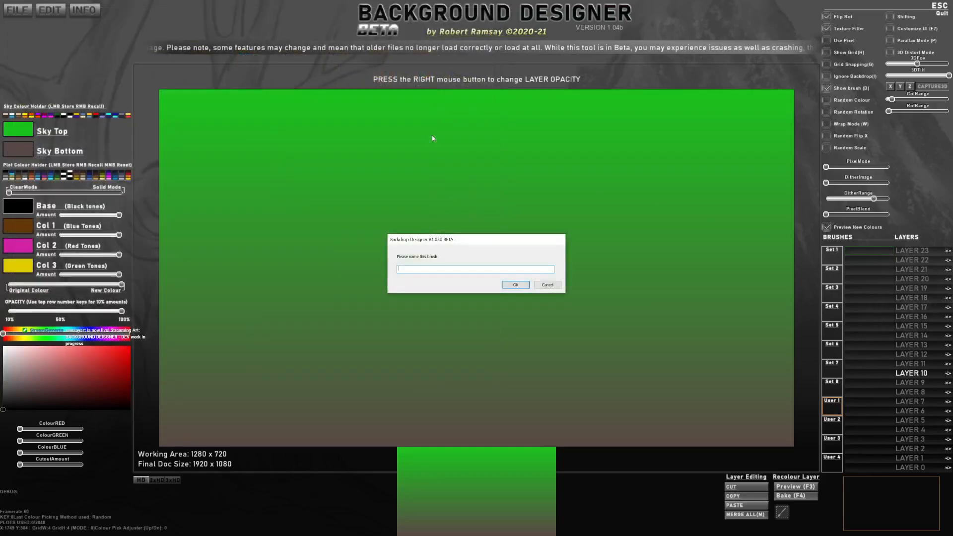
key(Return)
Step: Scale the Gate brush to 0.95 over the canvas
scroll(496, 261, down, 3)
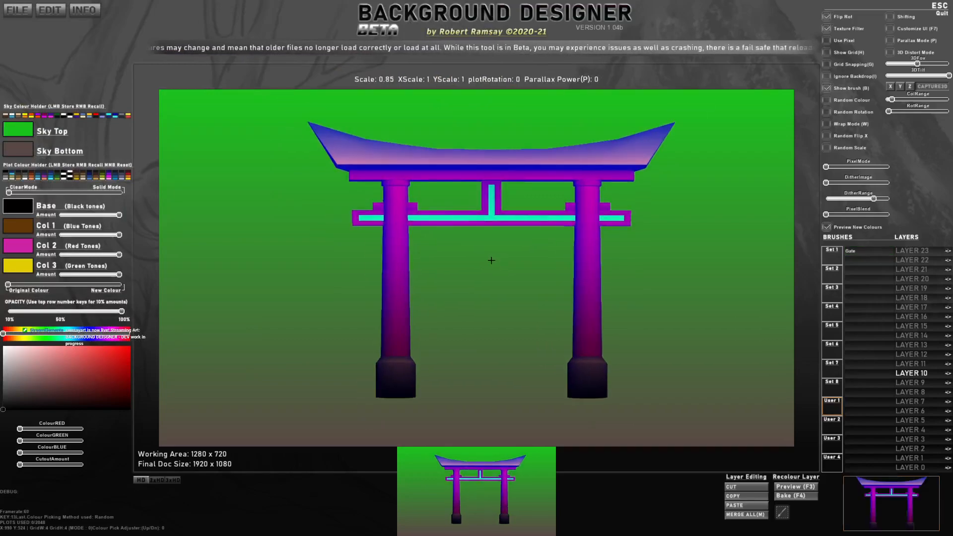
scroll(490, 266, up, 2)
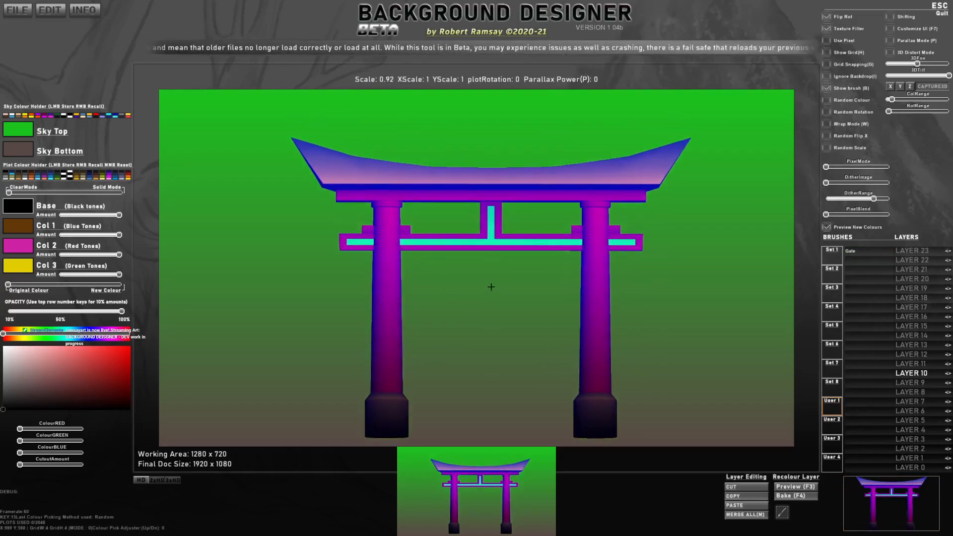
scroll(489, 274, up, 1)
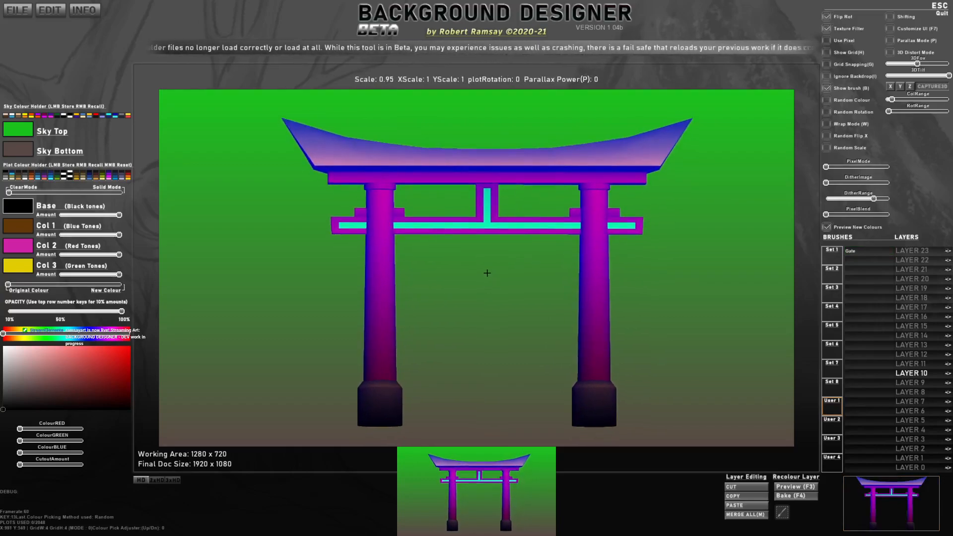
Step: Turn on 3D Distort Mode, tilt the test grid back into perspective and try rotating it, ending at 0 rotation
click(891, 53)
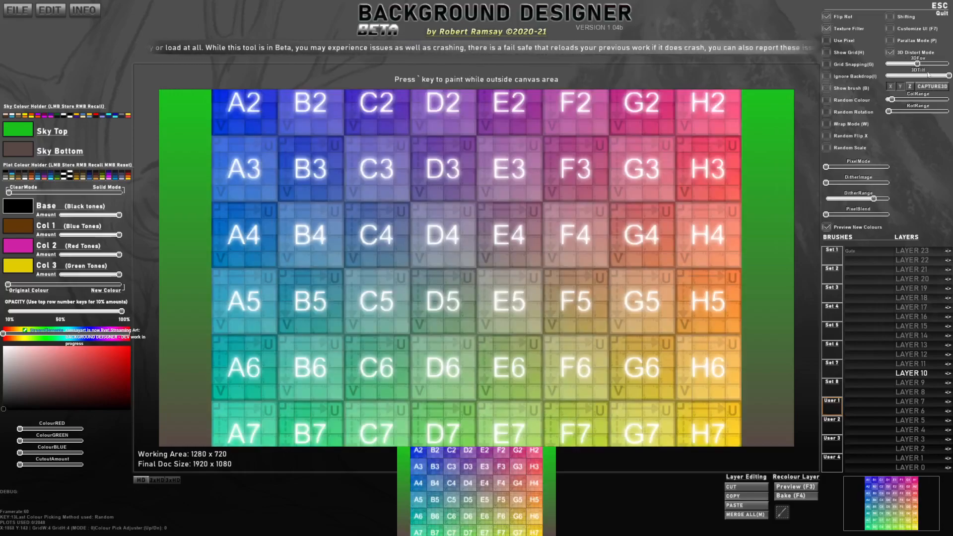
drag(942, 77, 919, 76)
key(e)
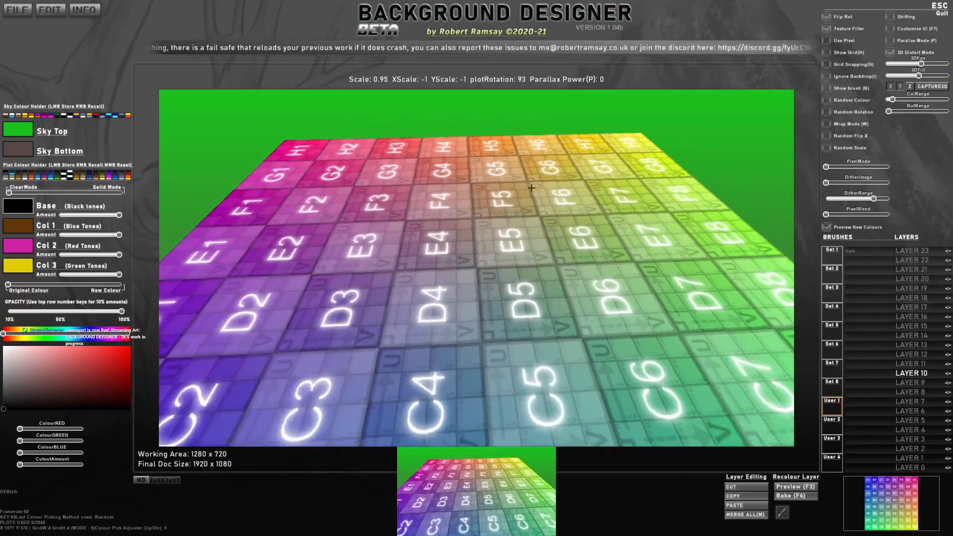
key(r)
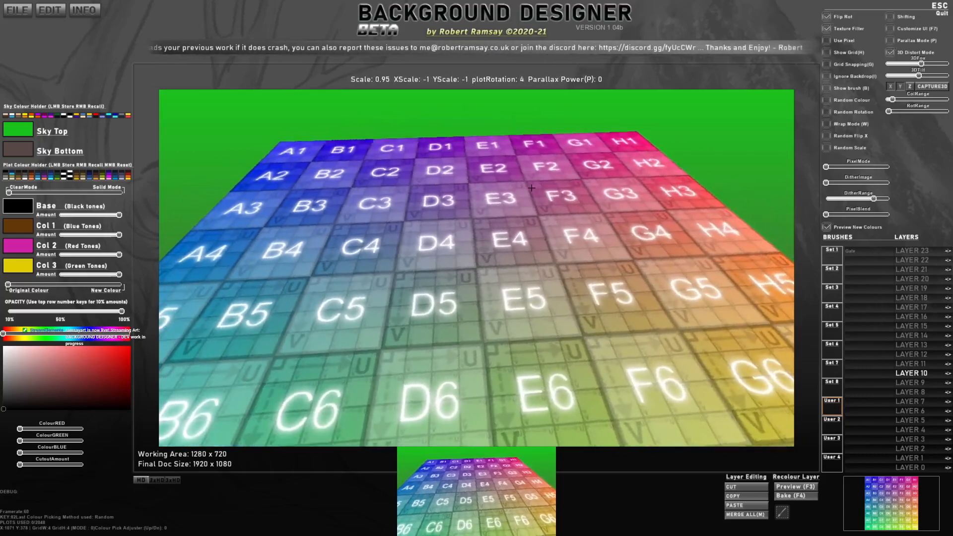
key(e)
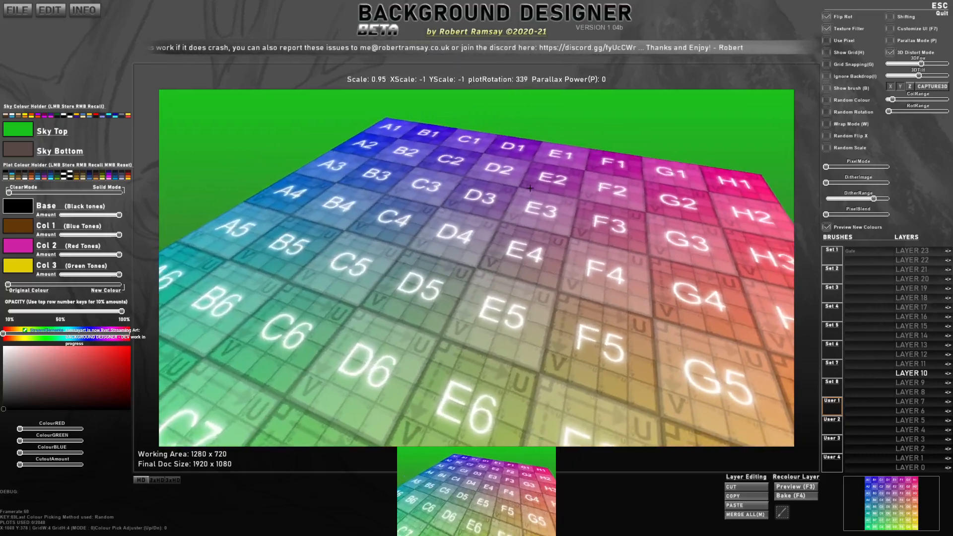
key(r)
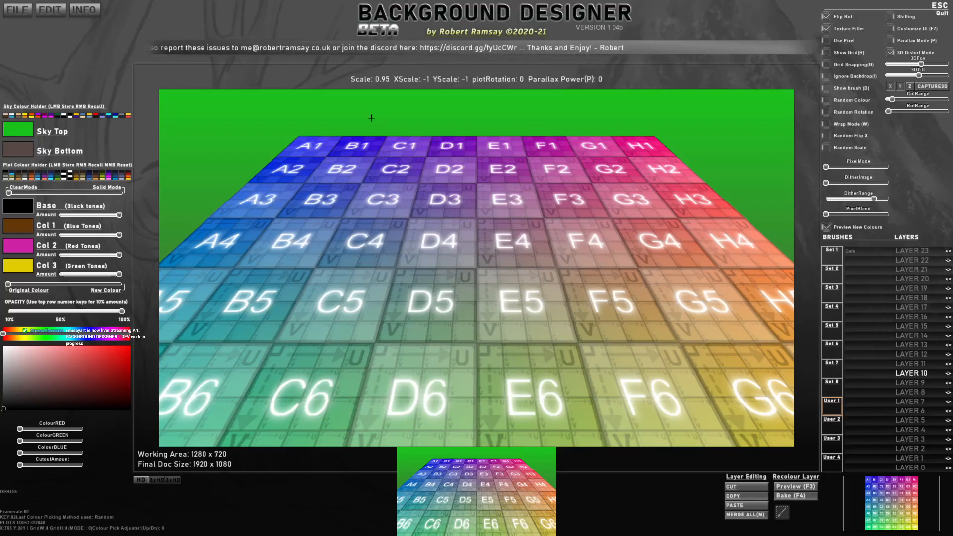
Step: Read the help and shortcut keys panel for the rotate, flip and scale controls, and close it
click(47, 11)
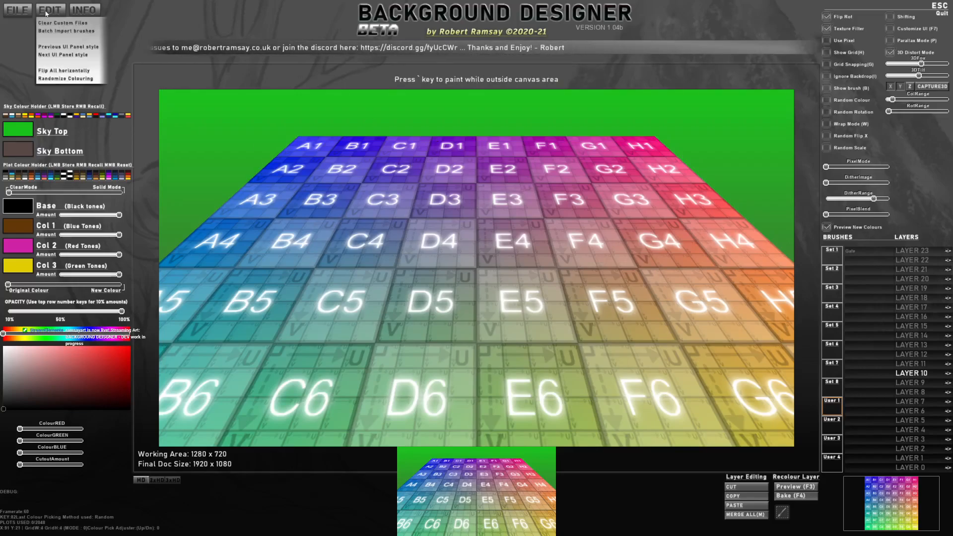
click(84, 10)
click(89, 47)
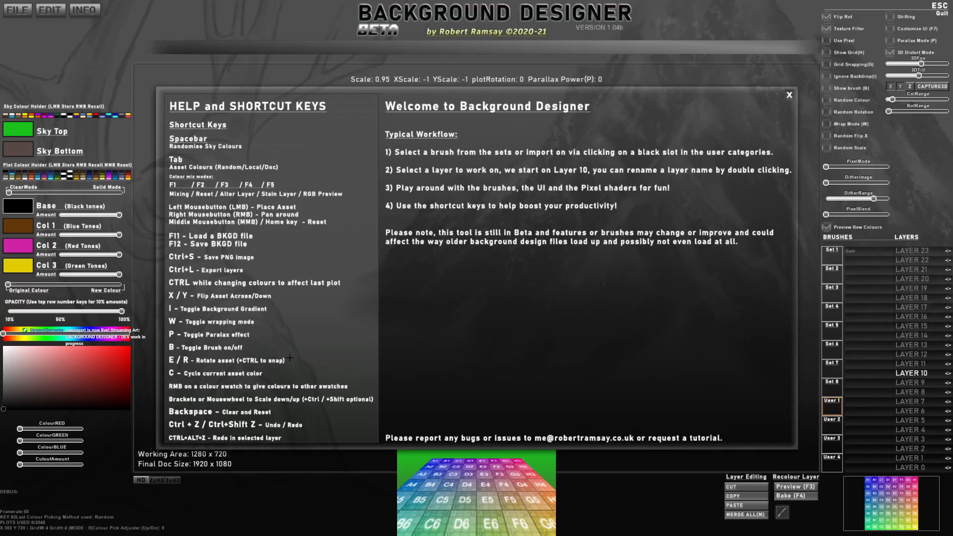
click(789, 95)
Step: Scale the 3D test grid to 0.87 and swap it for the Gate brush
scroll(538, 285, down, 7)
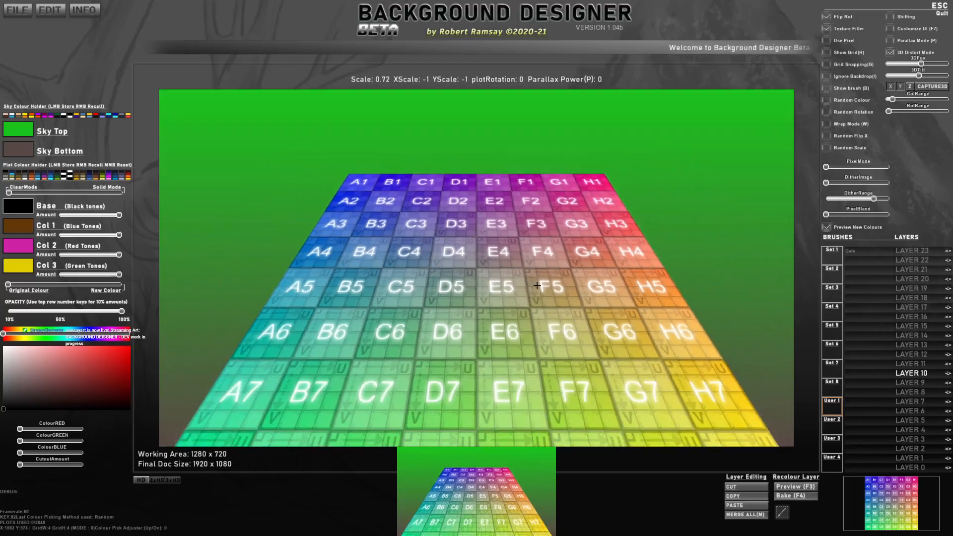
scroll(537, 285, up, 4)
scroll(537, 285, up, 1)
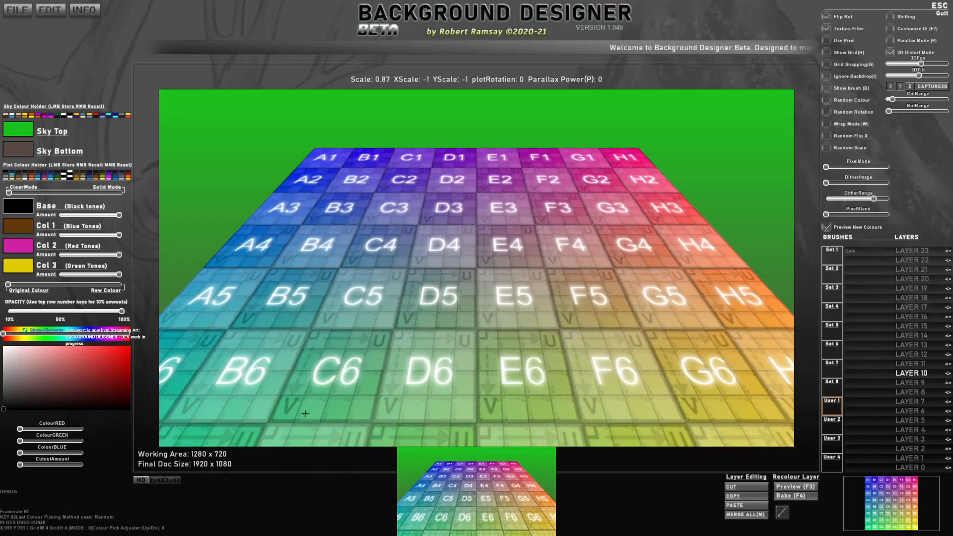
click(859, 252)
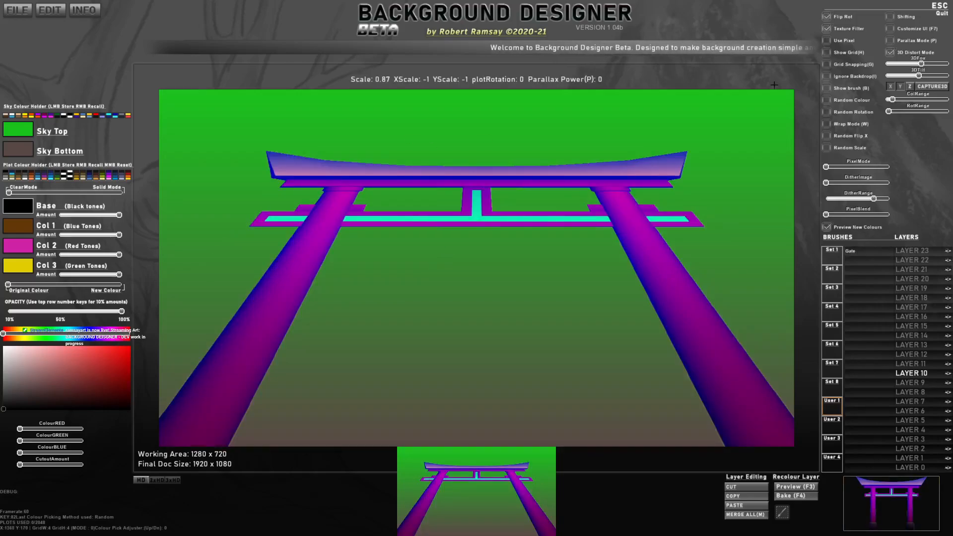
Step: Adjust the 3D field of view and tilt so the gate recedes in perspective, keeping its original colours
mouse_move(917, 65)
mouse_down()
mouse_move(941, 65)
mouse_move(914, 81)
mouse_up()
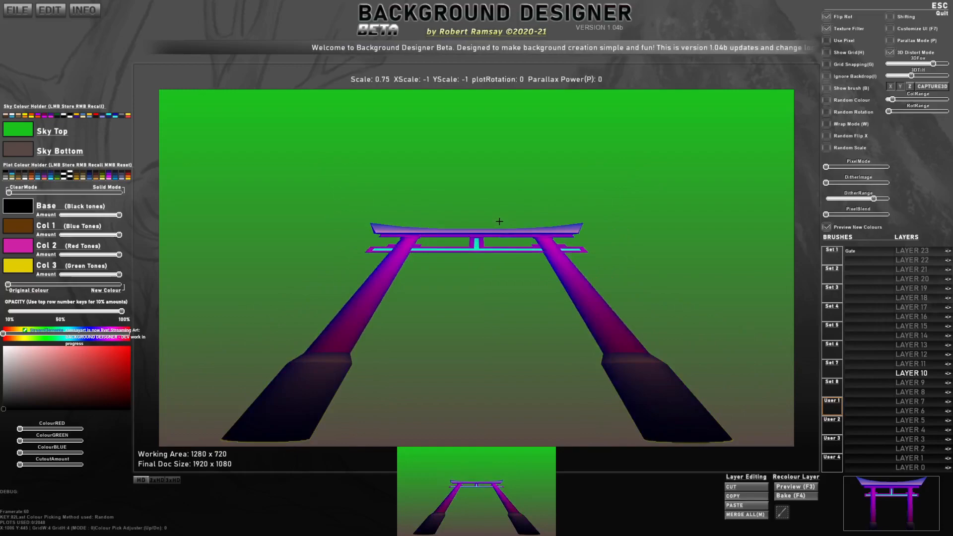
drag(931, 64, 909, 74)
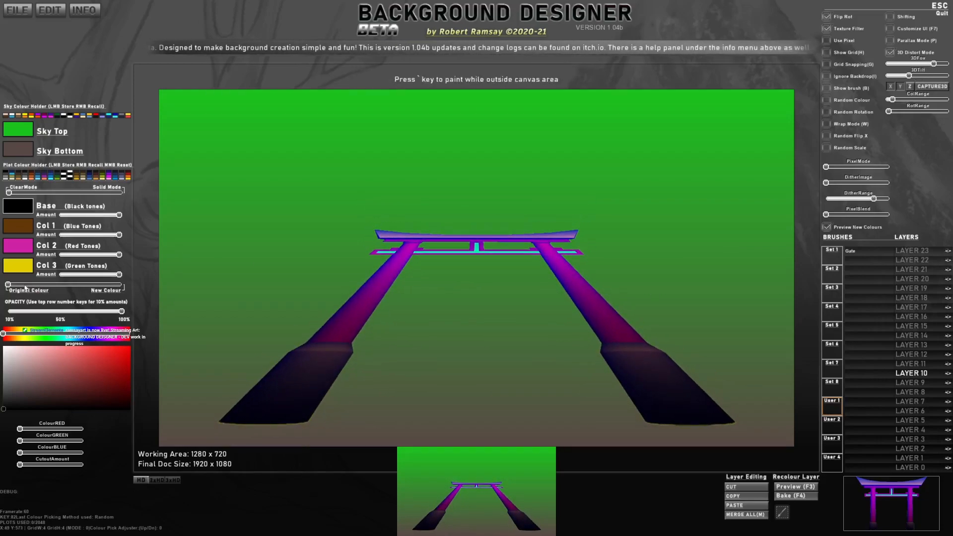
mouse_move(23, 285)
mouse_down()
mouse_move(119, 286)
mouse_move(9, 285)
mouse_up()
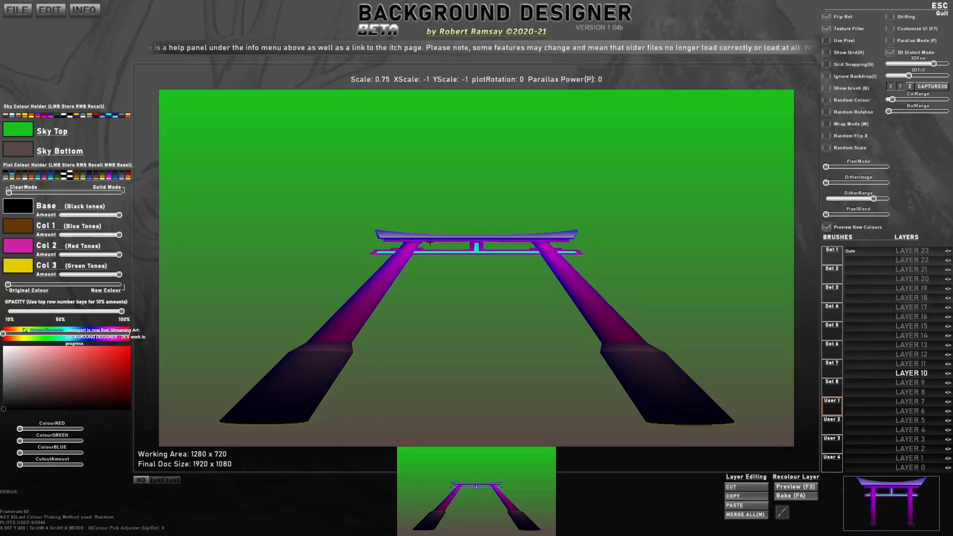
Step: Try smaller scales on the distorted gate, such as 0.62, and enlarge it back to about 0.75
scroll(497, 248, down, 3)
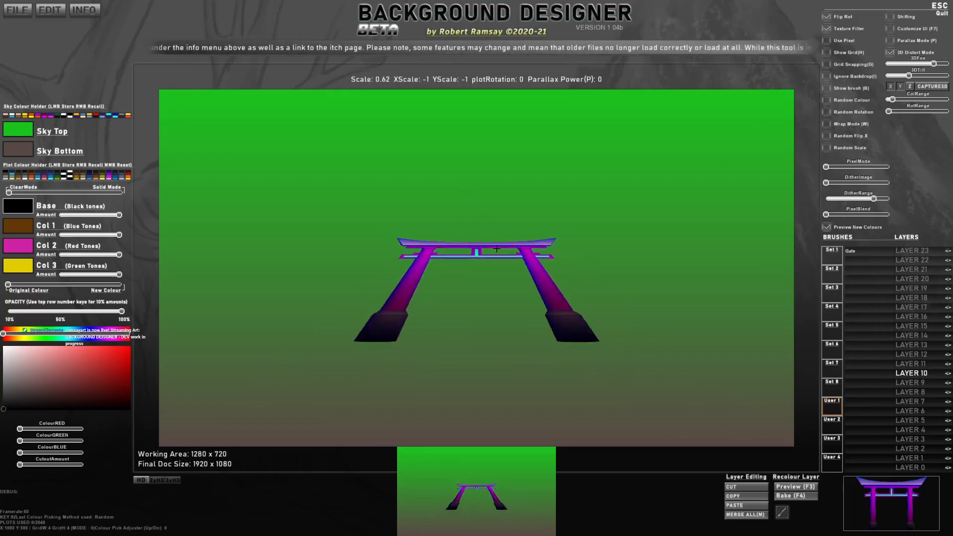
scroll(497, 249, down, 2)
scroll(496, 249, up, 4)
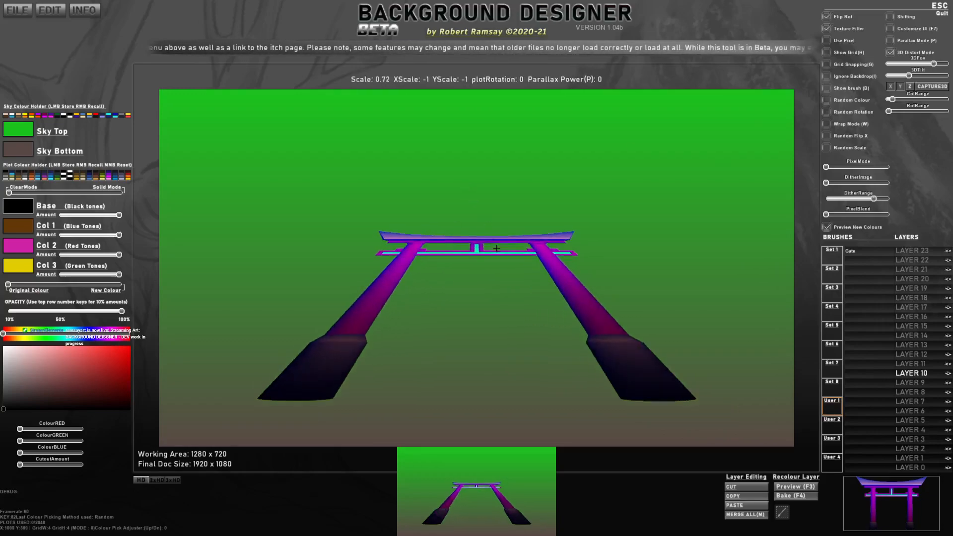
scroll(497, 248, up, 1)
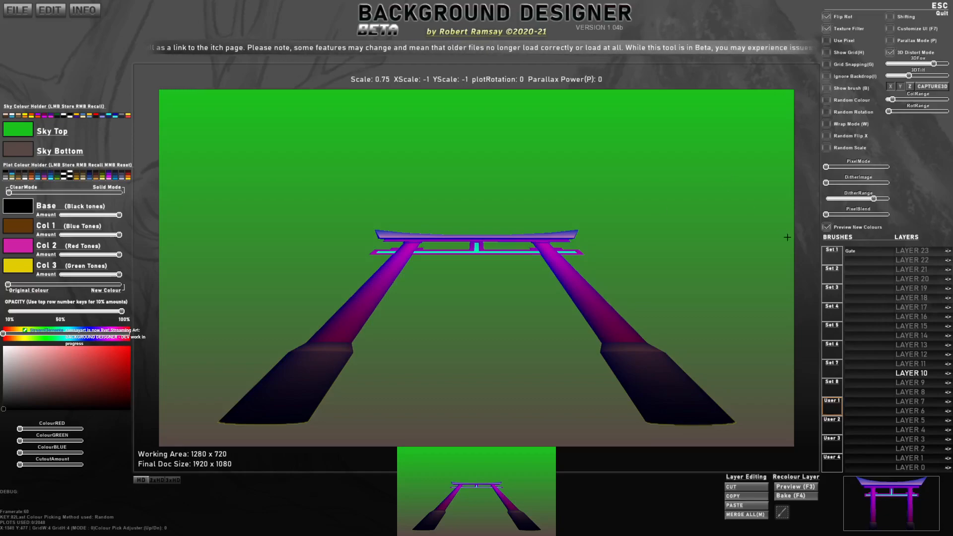
Step: Capture the distorted gate as a temporary 3D brush and stamp it once at scale 1 near the canvas centre
click(934, 87)
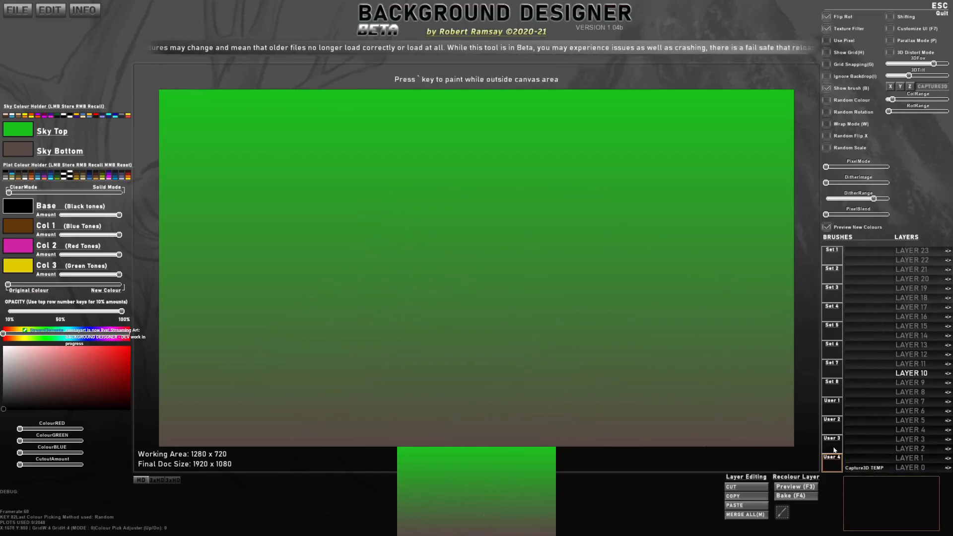
click(486, 222)
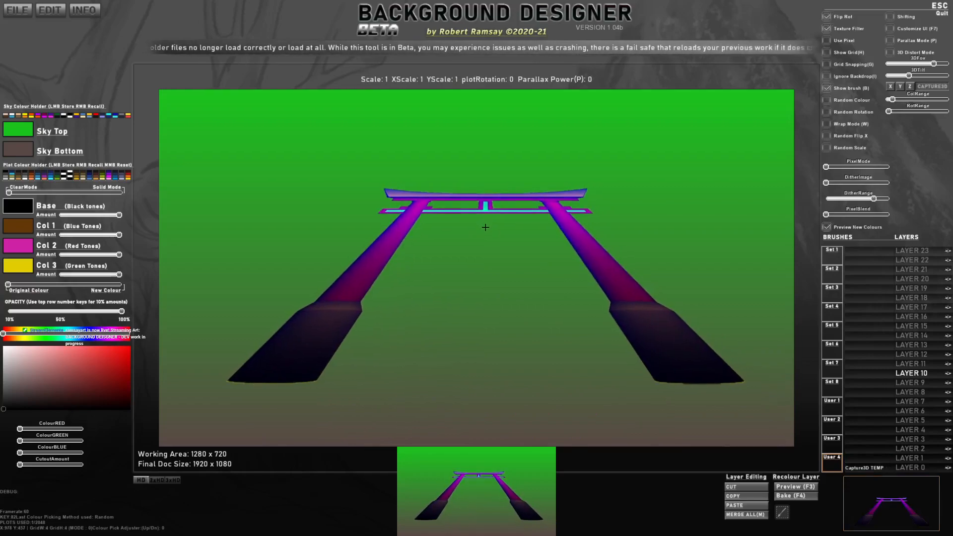
Step: Capture the area around the stamped gate on the canvas as a custom brush named DistortedGate
click(782, 512)
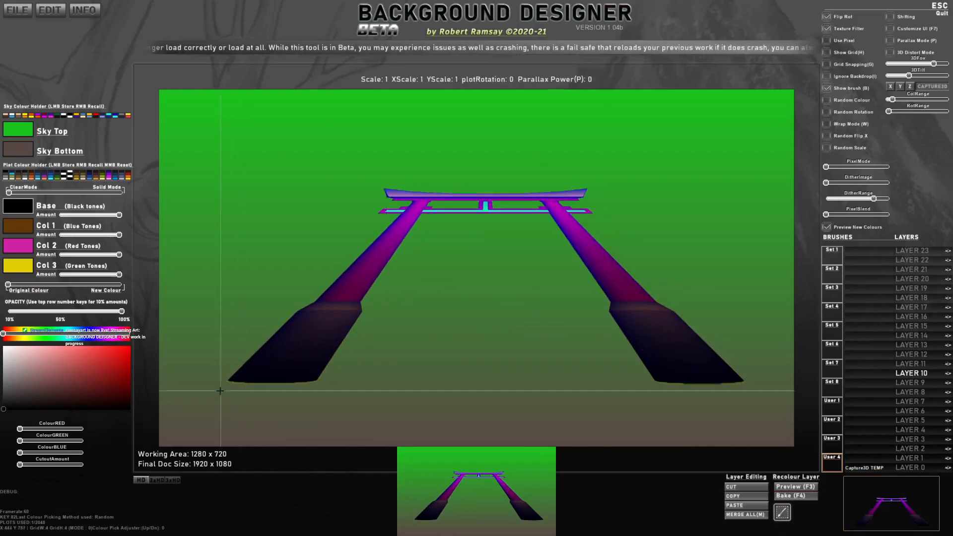
mouse_move(223, 388)
mouse_down()
mouse_move(263, 362)
mouse_move(747, 178)
mouse_up()
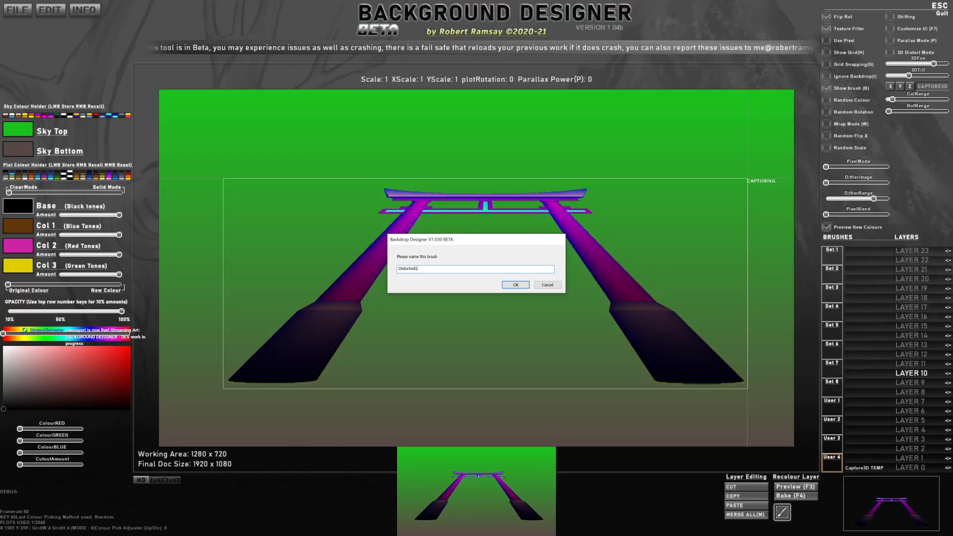
click(525, 284)
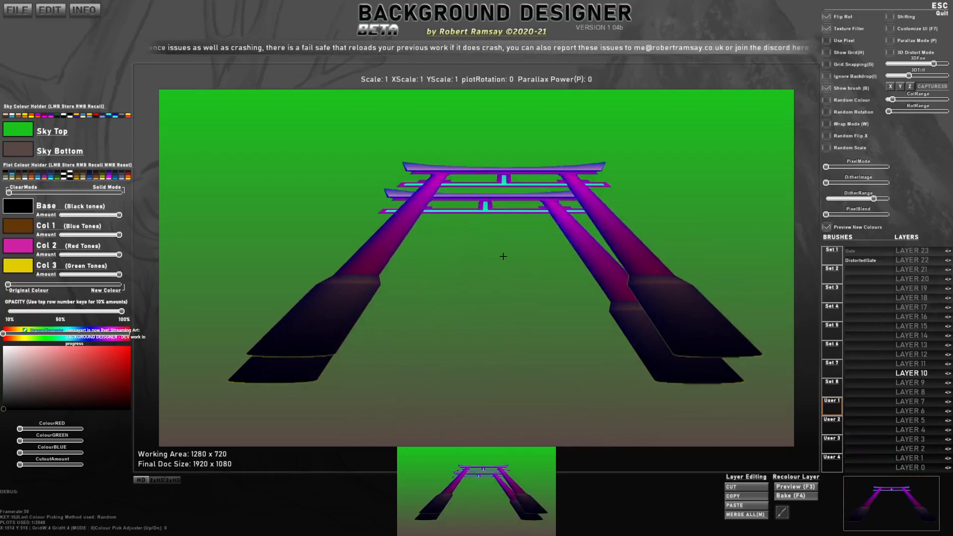
Step: Undo the last gate stamp and place the DistortedGate brush near the canvas centre at a scale of about 0.82
key(ctrl+z)
scroll(462, 288, down, 7)
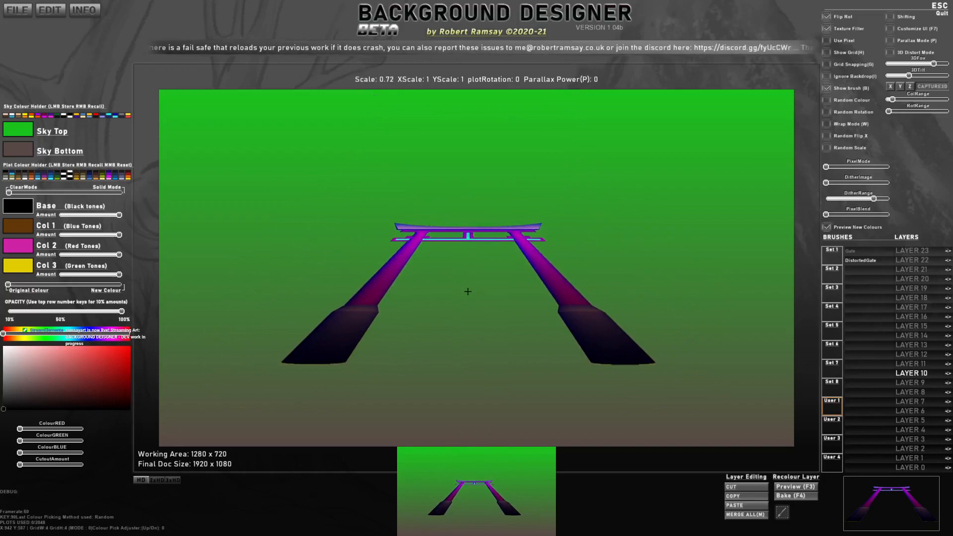
scroll(468, 278, up, 3)
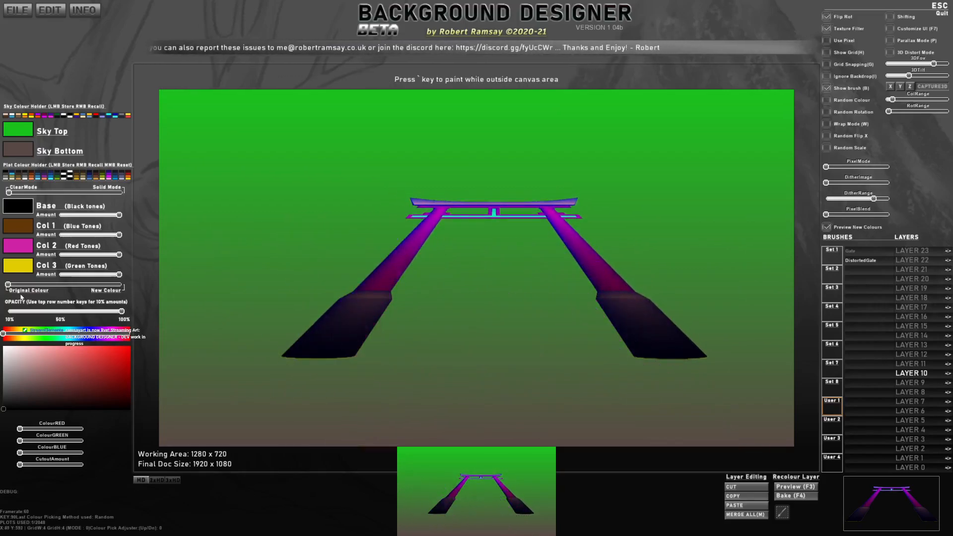
Step: Blend the gate partway toward the new colours and reduce the Col 1, Col 2 and Col 3 amounts
mouse_move(13, 288)
mouse_down()
mouse_move(104, 287)
mouse_move(91, 294)
mouse_move(92, 275)
mouse_up()
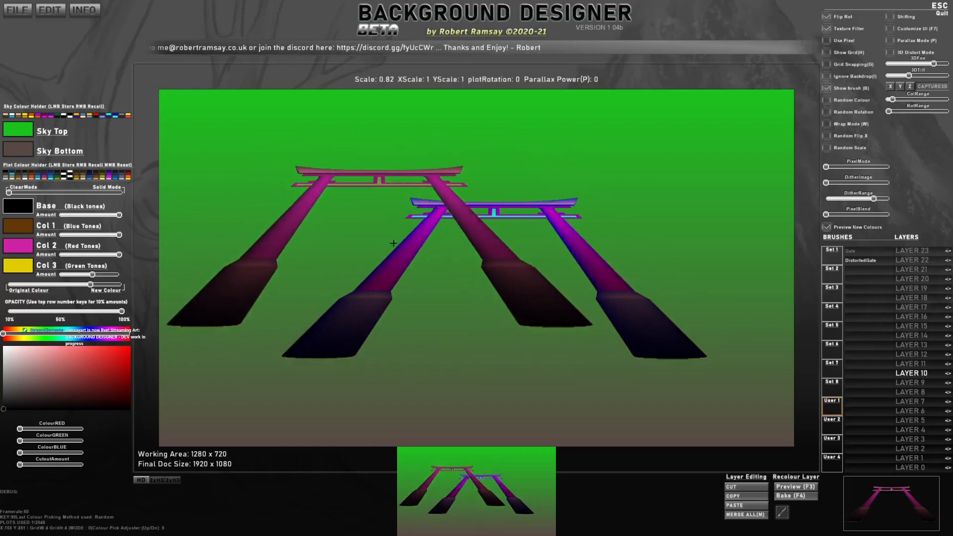
key(ctrl)
drag(75, 285, 95, 278)
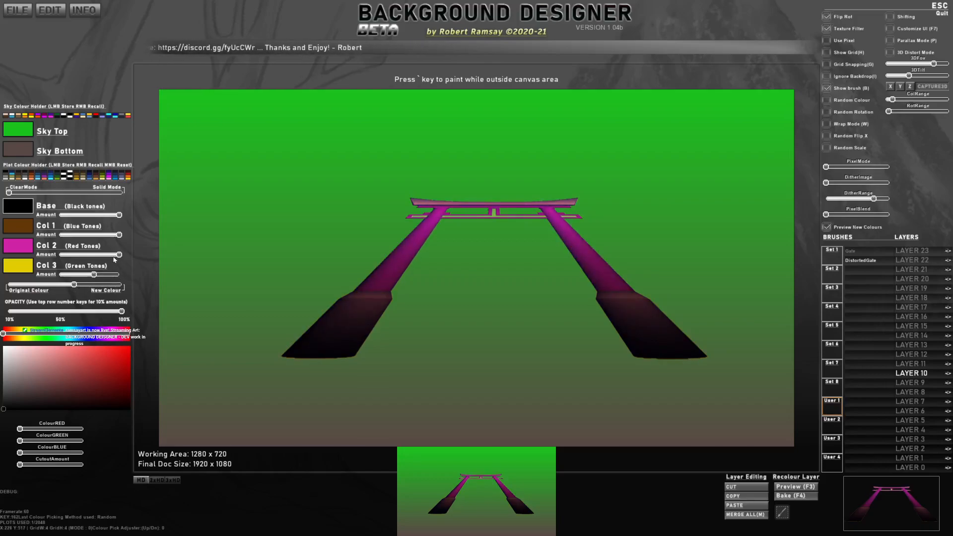
mouse_move(100, 235)
mouse_down()
mouse_move(84, 235)
mouse_move(113, 236)
mouse_up()
Step: Apply the new colours fully to the gate and try several stored palettes, settling on the brown-orange one
click(77, 179)
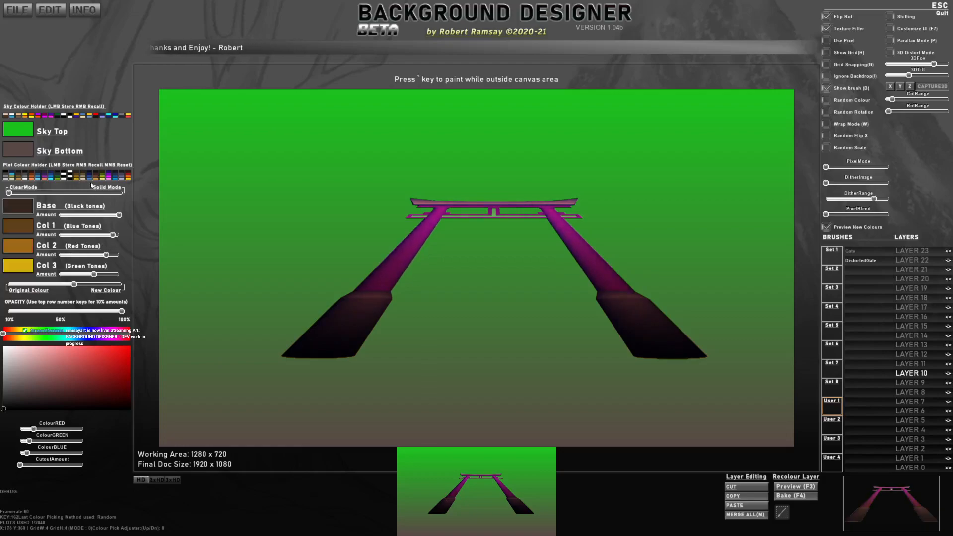
click(105, 178)
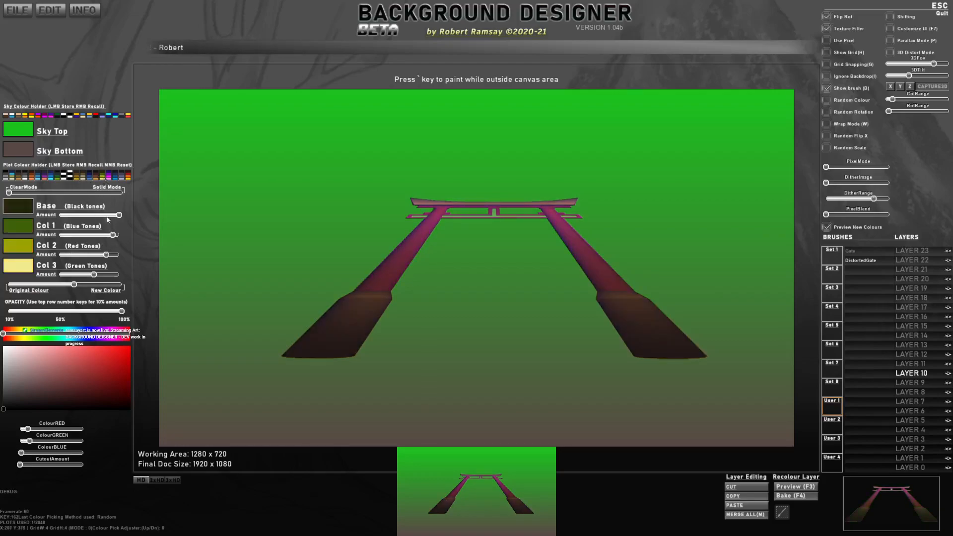
drag(78, 287, 126, 289)
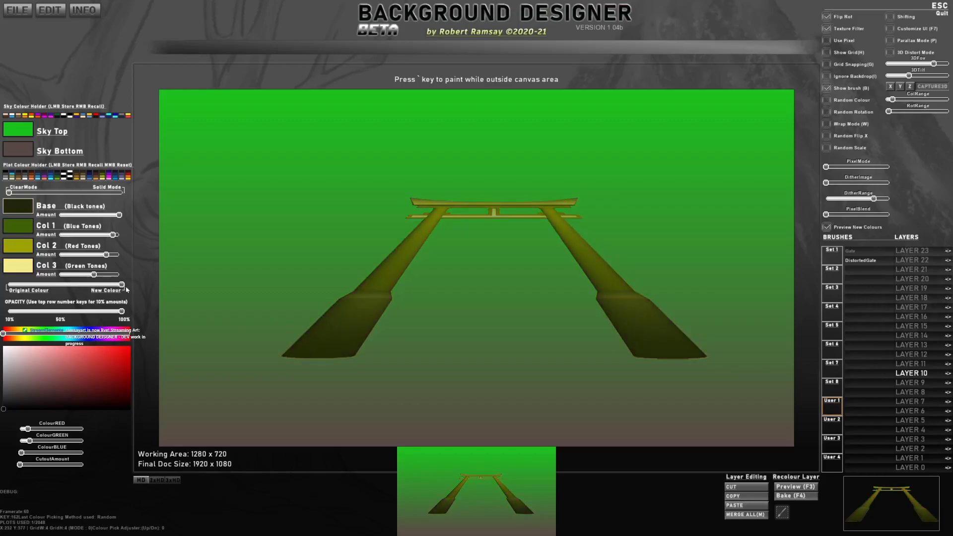
click(52, 176)
click(44, 177)
right_click(38, 176)
right_click(46, 176)
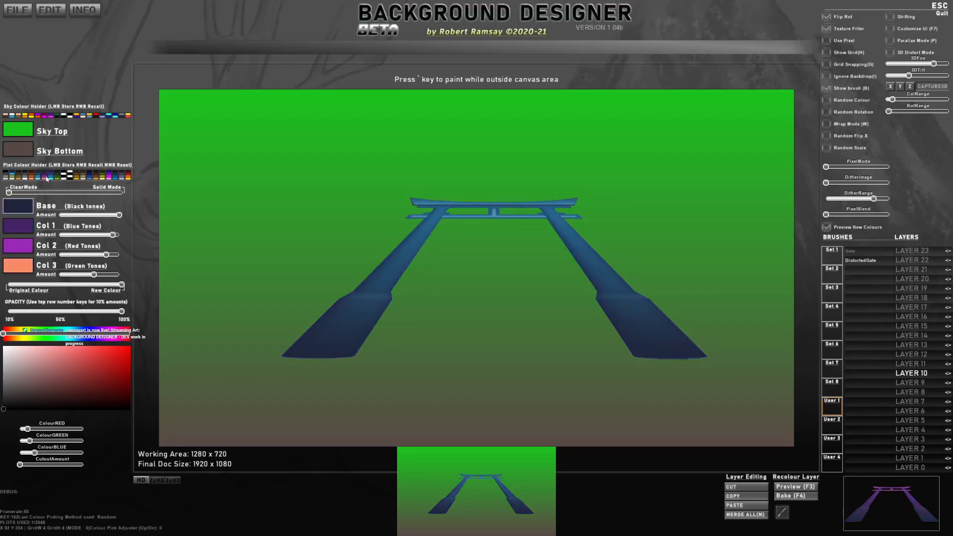
right_click(40, 176)
right_click(22, 176)
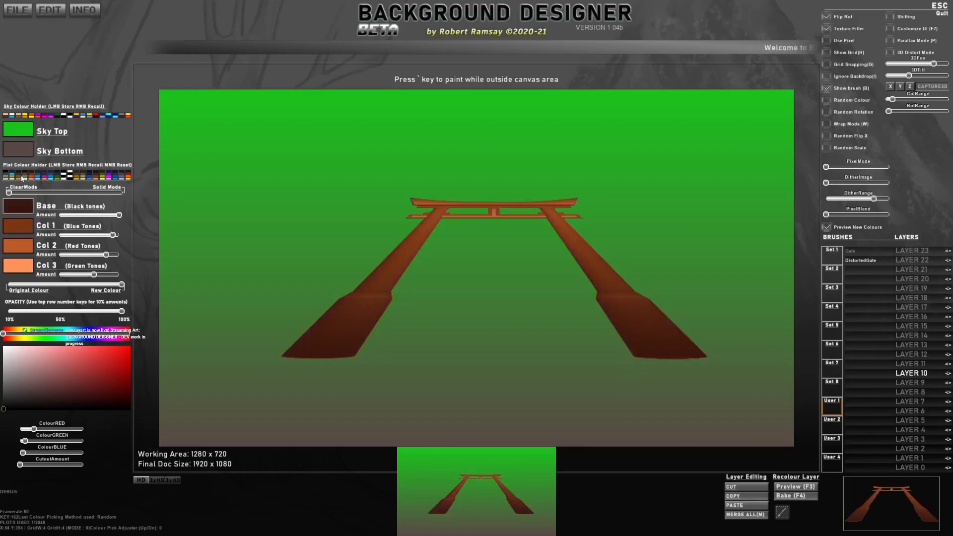
Step: Darken the gate's Base colour to near black, slightly lower its amount, and set Col 1 to bright red
mouse_move(118, 215)
mouse_down()
mouse_move(66, 215)
mouse_move(117, 216)
mouse_up()
click(17, 211)
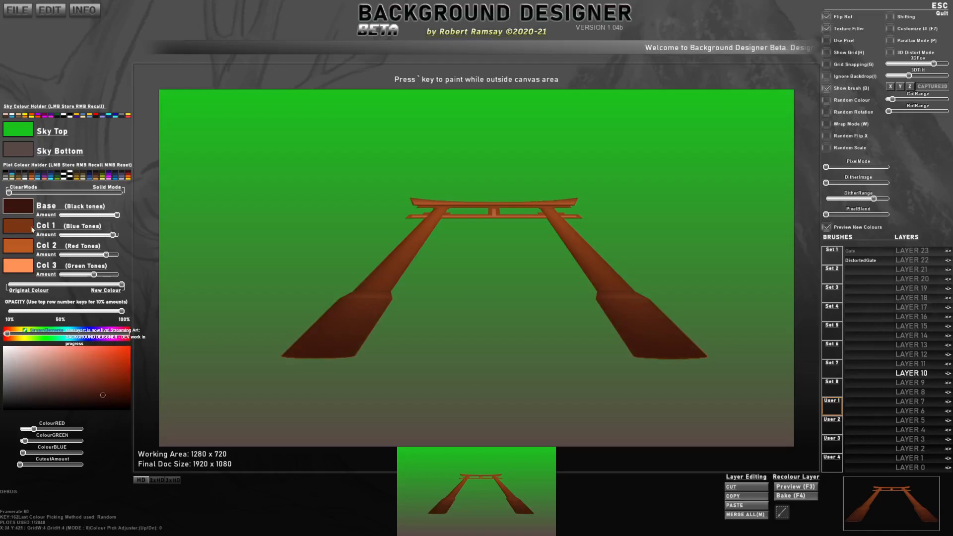
drag(94, 401, 105, 408)
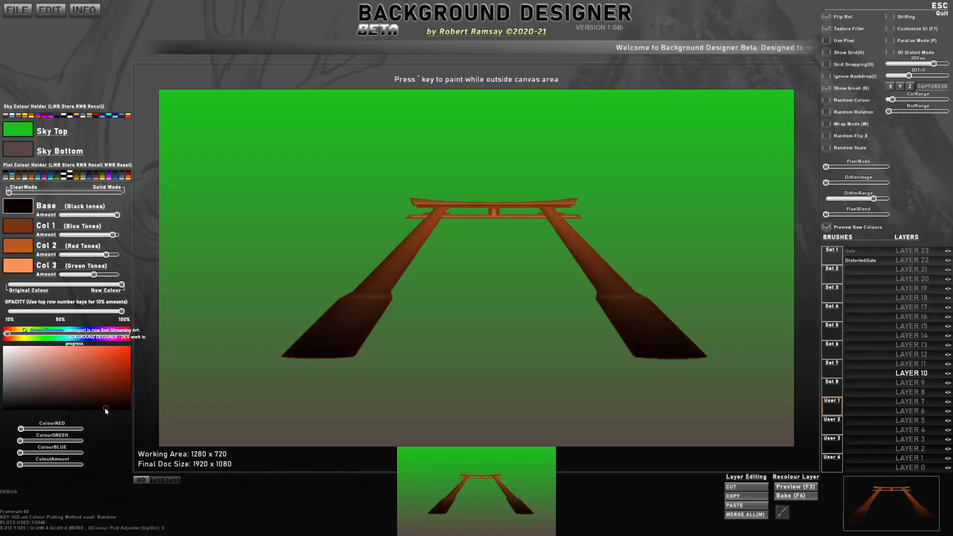
click(18, 226)
drag(114, 377, 124, 355)
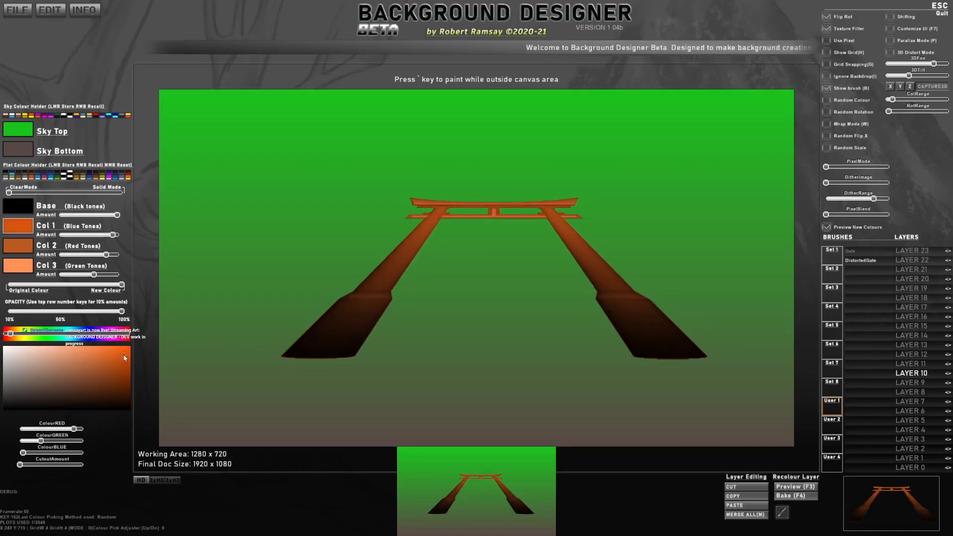
drag(10, 333, 2, 335)
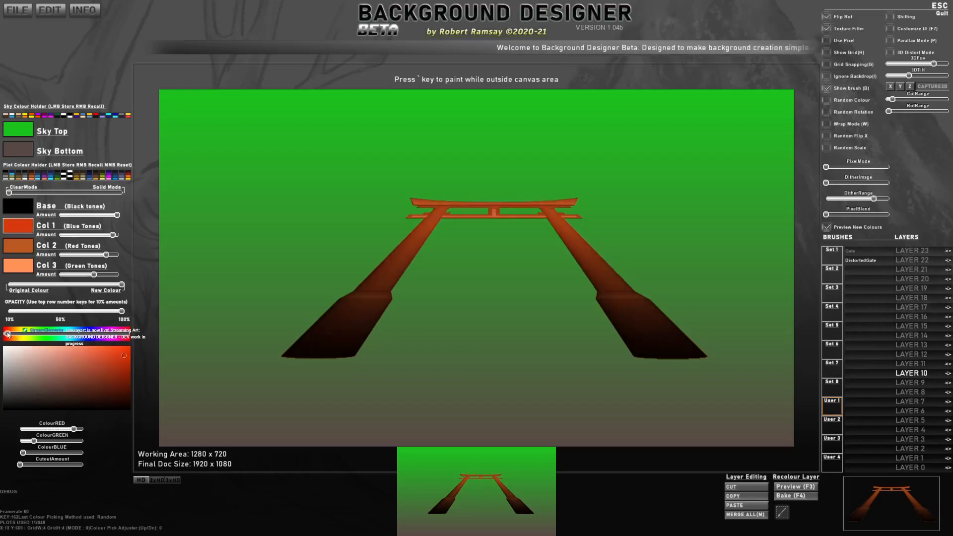
Step: Set the gate's Col 2 to a very dark brown and Col 3 to black
click(24, 243)
drag(110, 375, 123, 403)
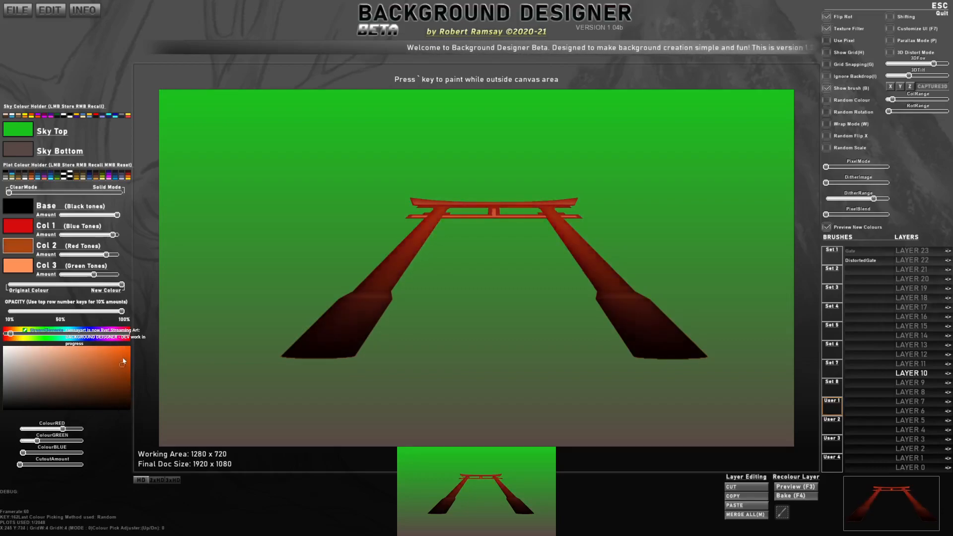
click(24, 266)
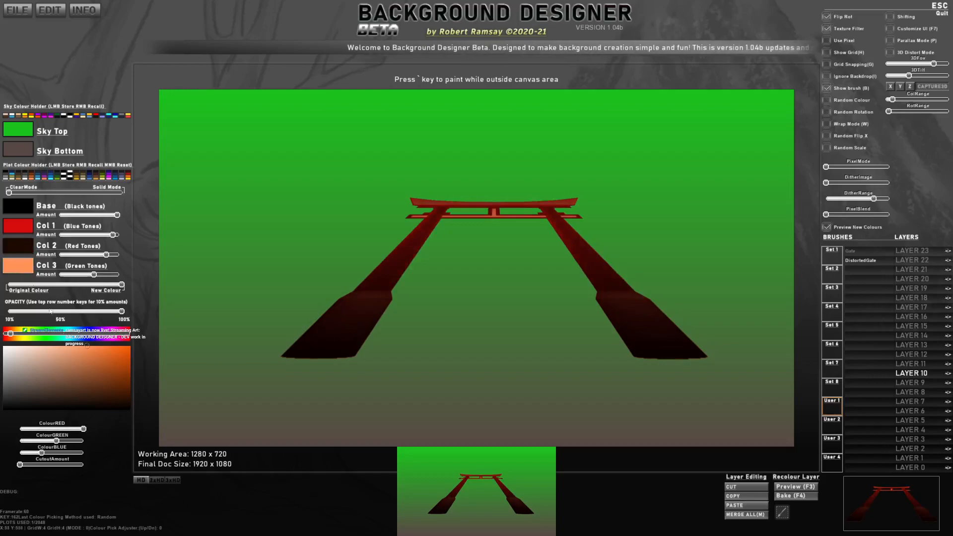
mouse_move(100, 369)
mouse_down()
mouse_move(44, 400)
mouse_move(4, 368)
mouse_move(4, 412)
mouse_move(100, 378)
mouse_move(117, 359)
mouse_move(18, 411)
mouse_up()
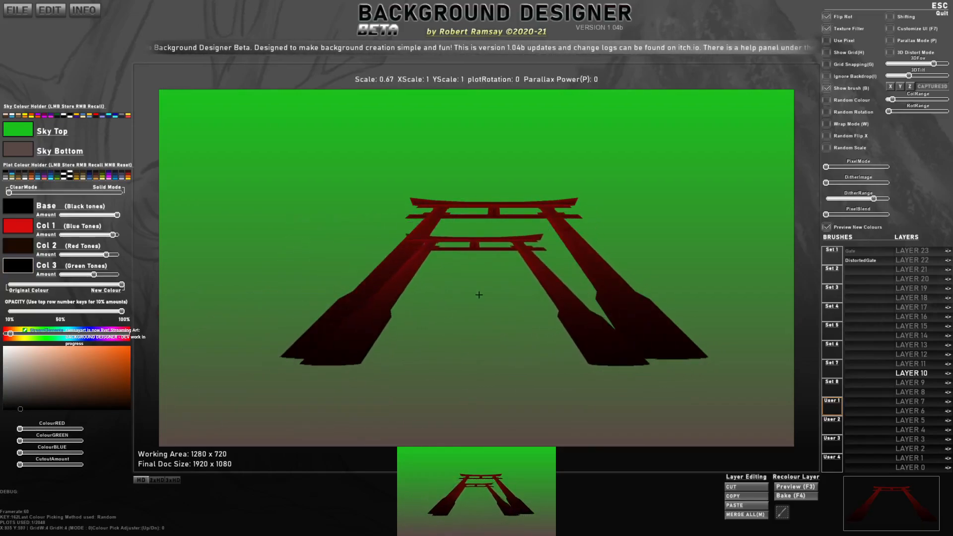
Step: Stamp a row of progressively smaller gates inside the first one, from scale 0.55 down to about 0.20
scroll(496, 303, down, 4)
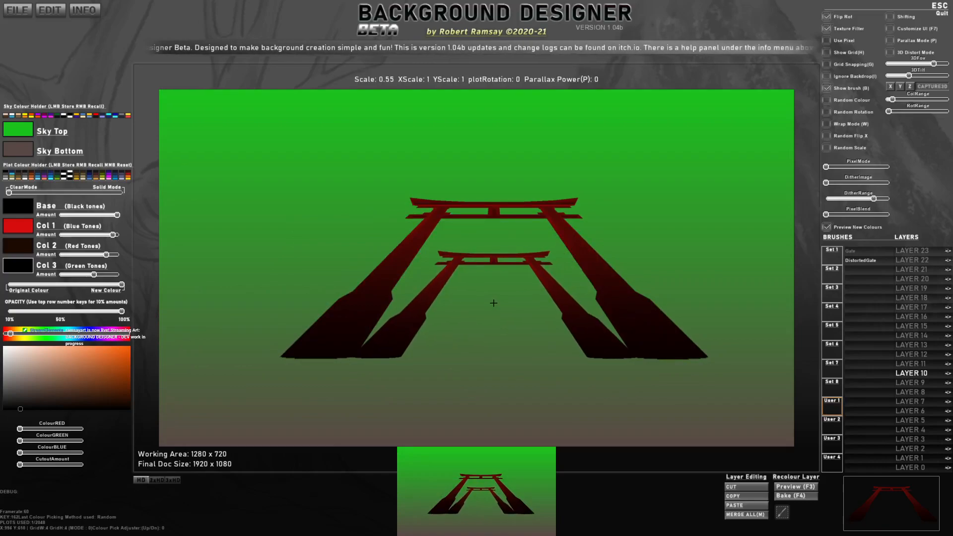
click(493, 303)
scroll(495, 310, down, 5)
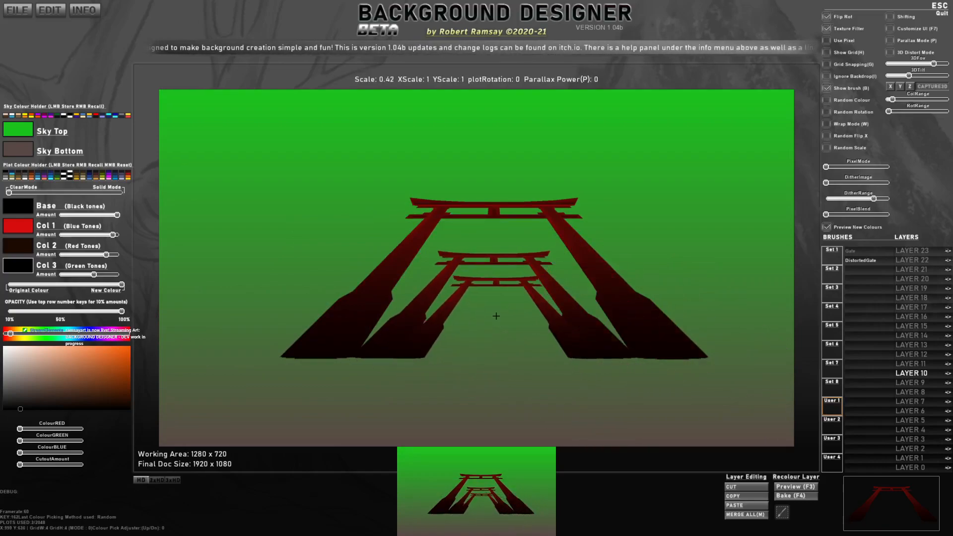
scroll(495, 320, down, 4)
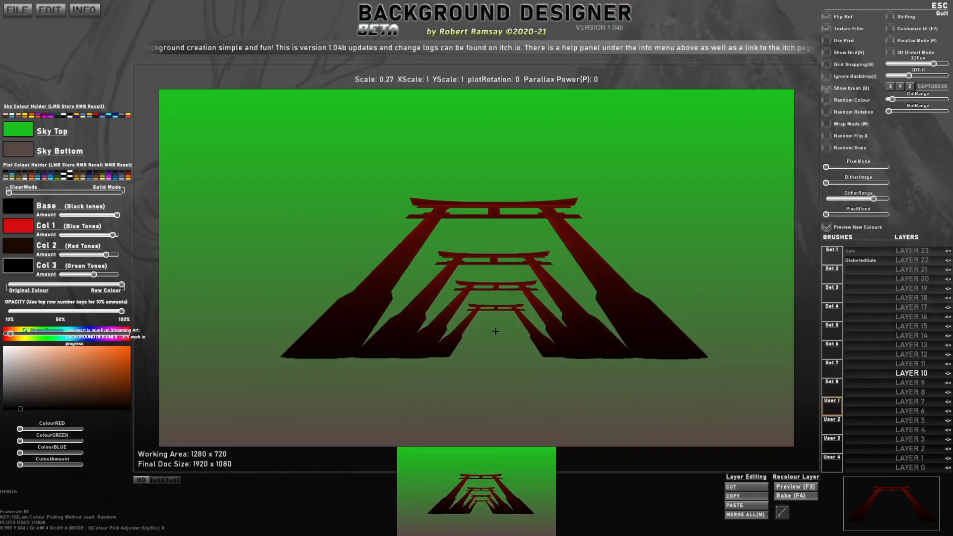
click(497, 330)
scroll(496, 336, down, 4)
scroll(497, 340, up, 1)
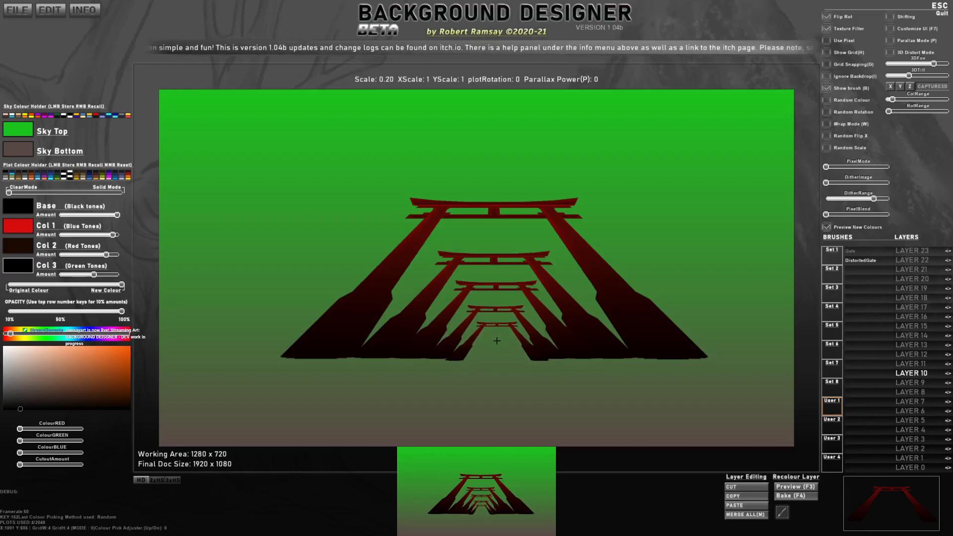
click(497, 340)
scroll(581, 163, down, 2)
scroll(581, 163, up, 5)
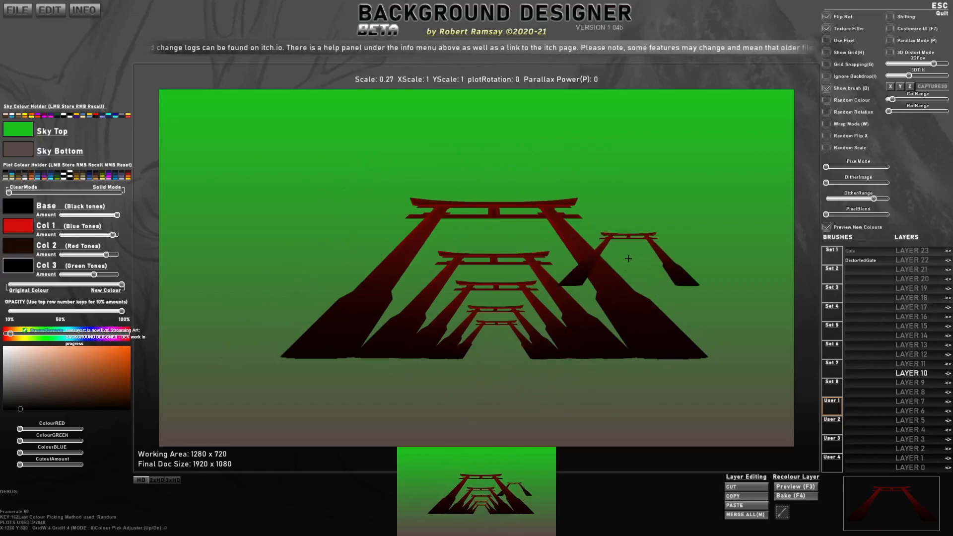
Step: Undo the last small gate stamp and reset all plot data to empty the canvas
key(ctrl+z)
key(ctrl+Delete)
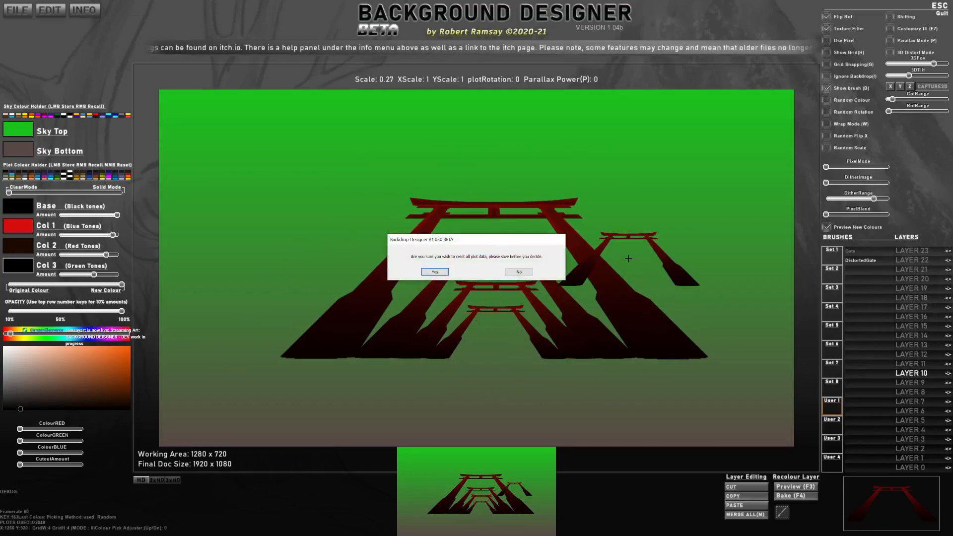
click(435, 272)
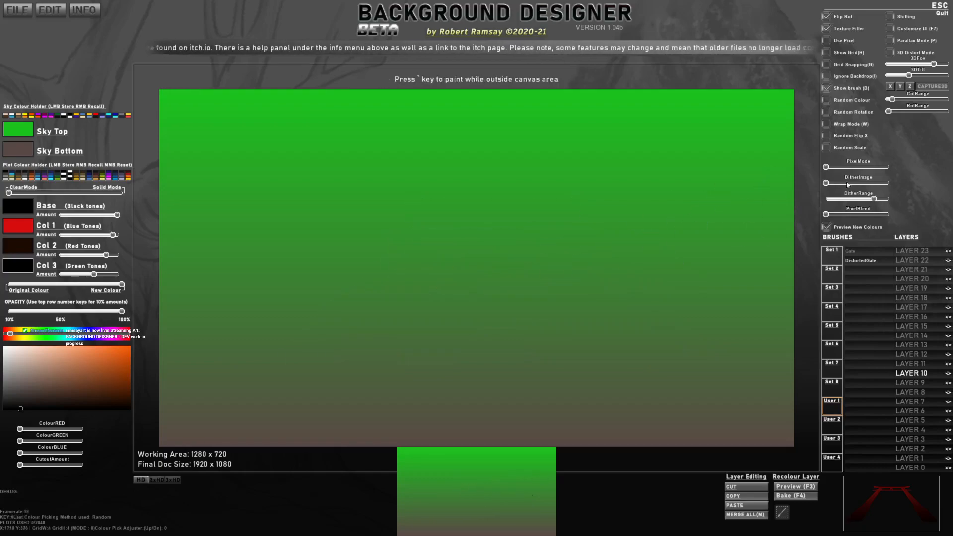
Step: Turn on 3D Distort Mode and replace the test grid with the Circle1 brush from Set 4
click(836, 252)
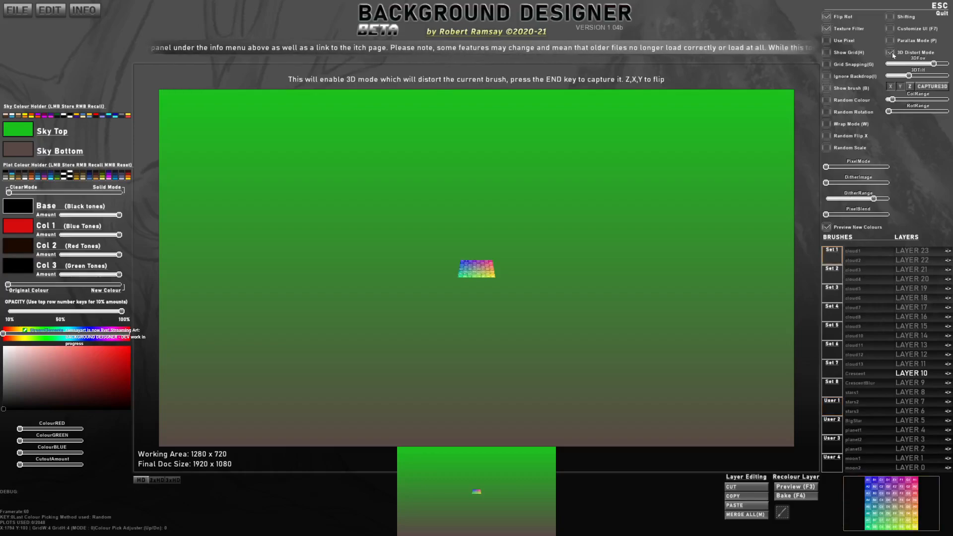
scroll(583, 162, up, 10)
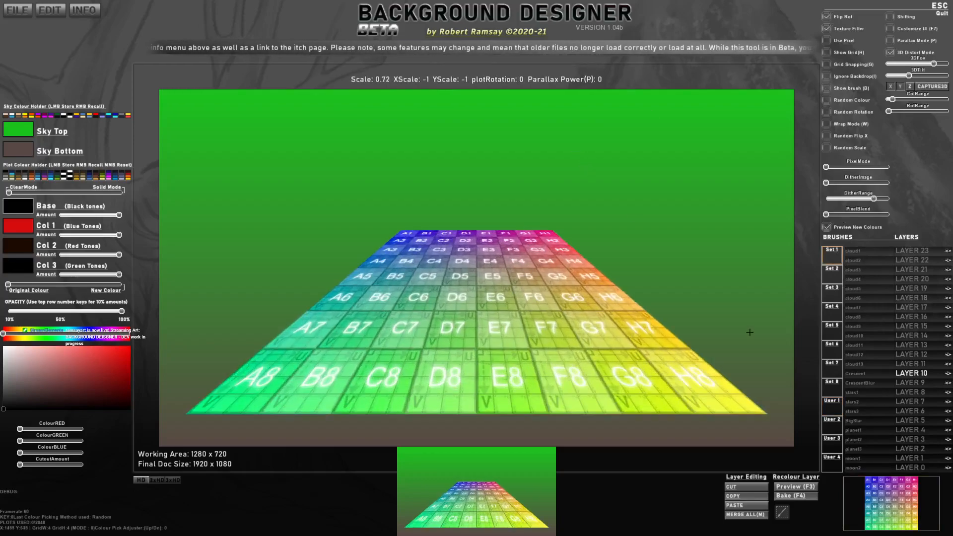
click(830, 270)
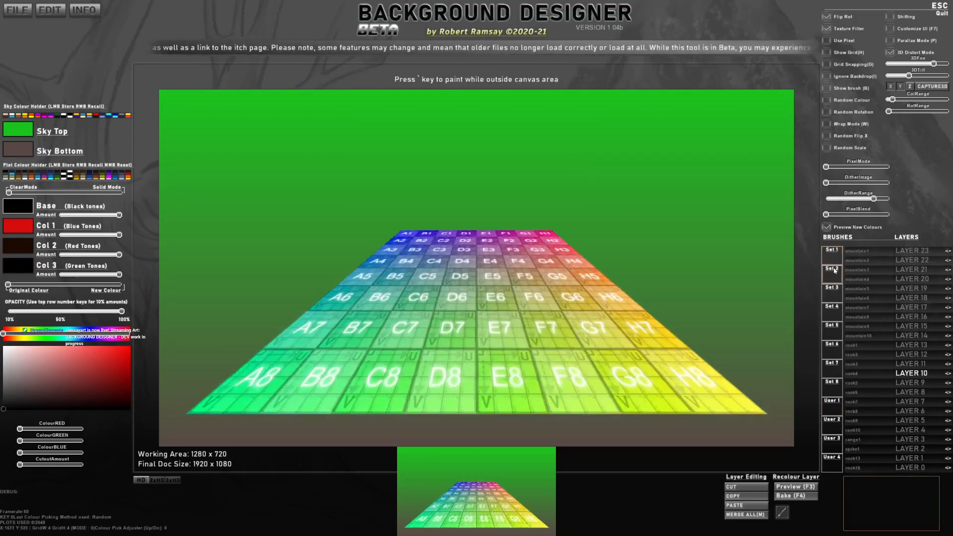
click(833, 296)
click(832, 312)
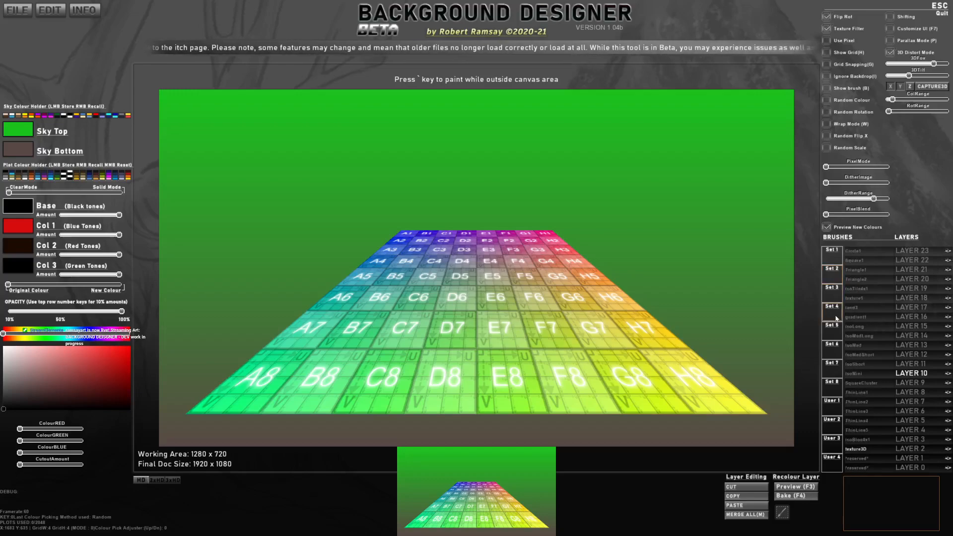
click(855, 252)
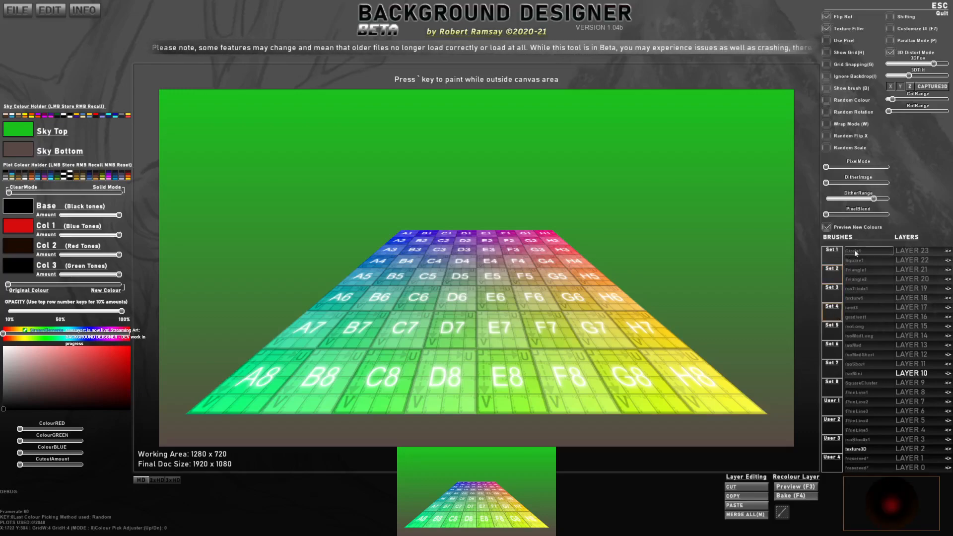
click(856, 253)
Step: Enlarge the distorted circle to scale 1.40 and lower the 3D field of view and tilt, keeping its original colours
scroll(511, 277, up, 7)
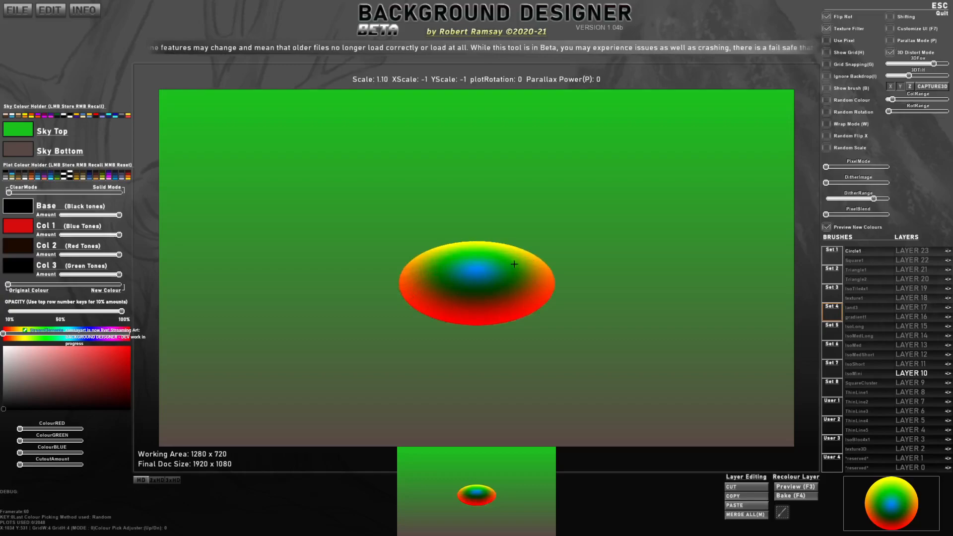
scroll(514, 264, up, 3)
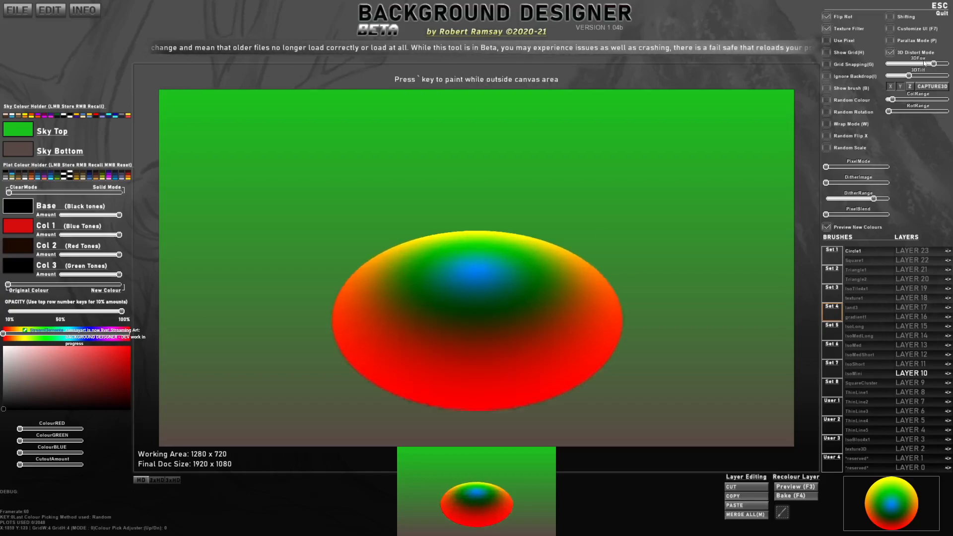
mouse_move(930, 66)
mouse_down()
mouse_move(952, 77)
mouse_move(900, 79)
mouse_move(916, 63)
mouse_up()
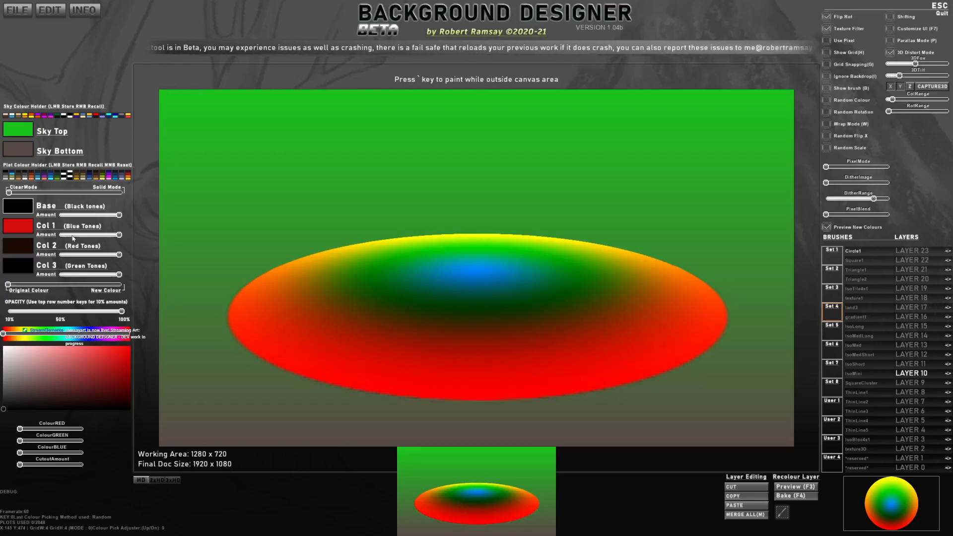
mouse_move(8, 285)
mouse_down()
mouse_move(92, 285)
mouse_move(0, 284)
mouse_up()
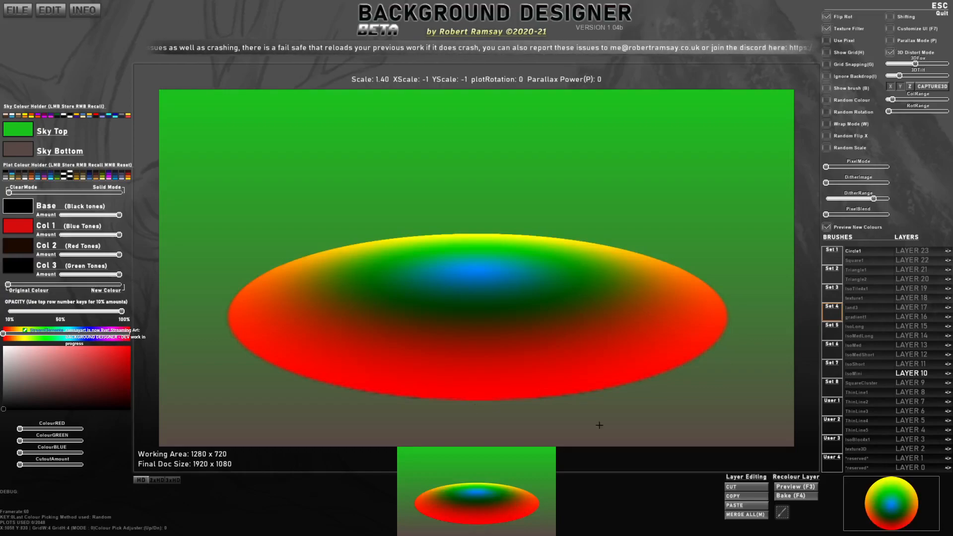
Step: Capture the 3D-distorted circle, stamped mid-canvas, and save that area as a custom brush named Elipse
click(933, 87)
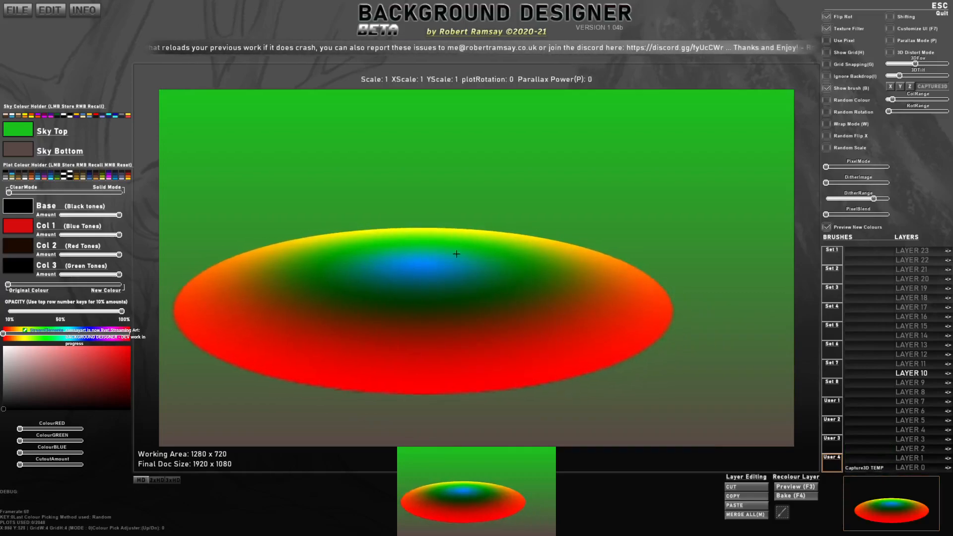
click(475, 226)
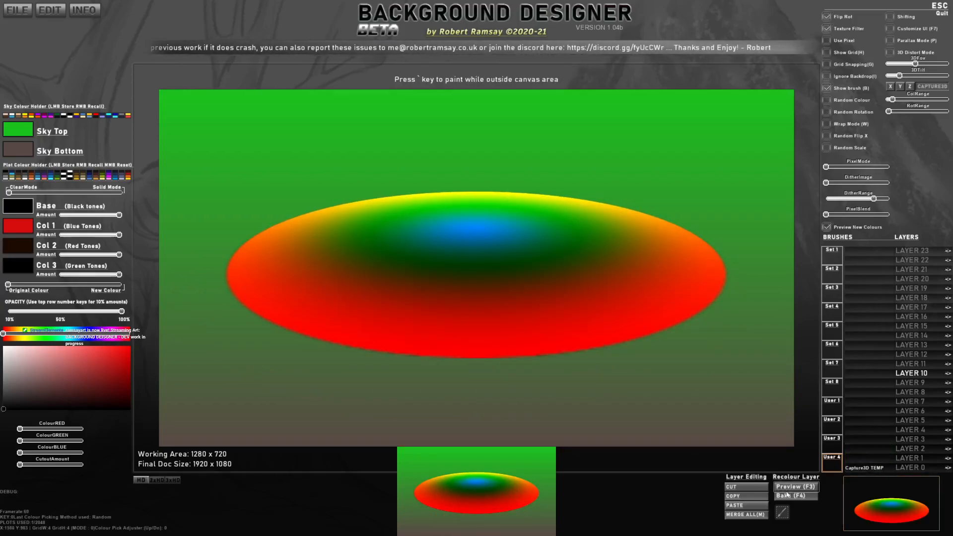
click(781, 512)
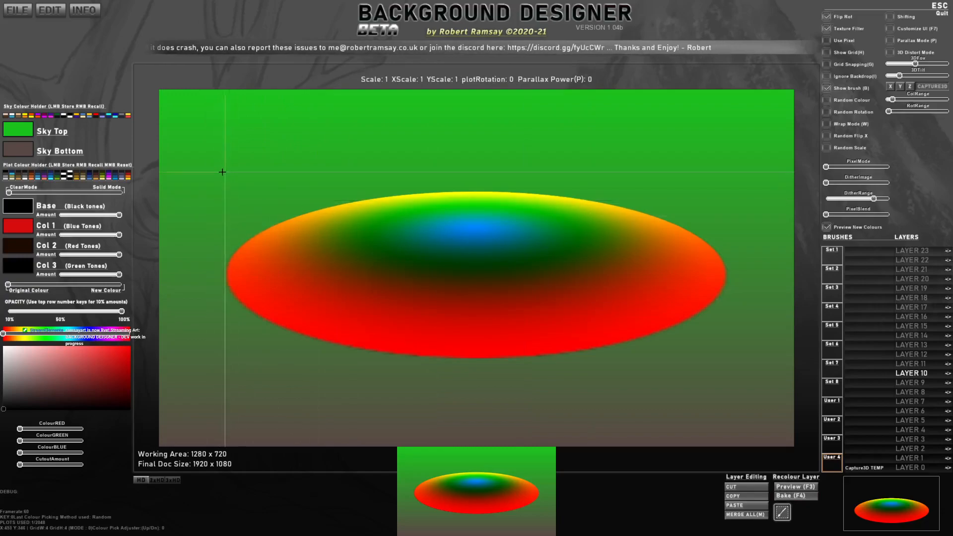
mouse_move(220, 187)
mouse_down()
mouse_move(725, 372)
mouse_move(731, 363)
mouse_up()
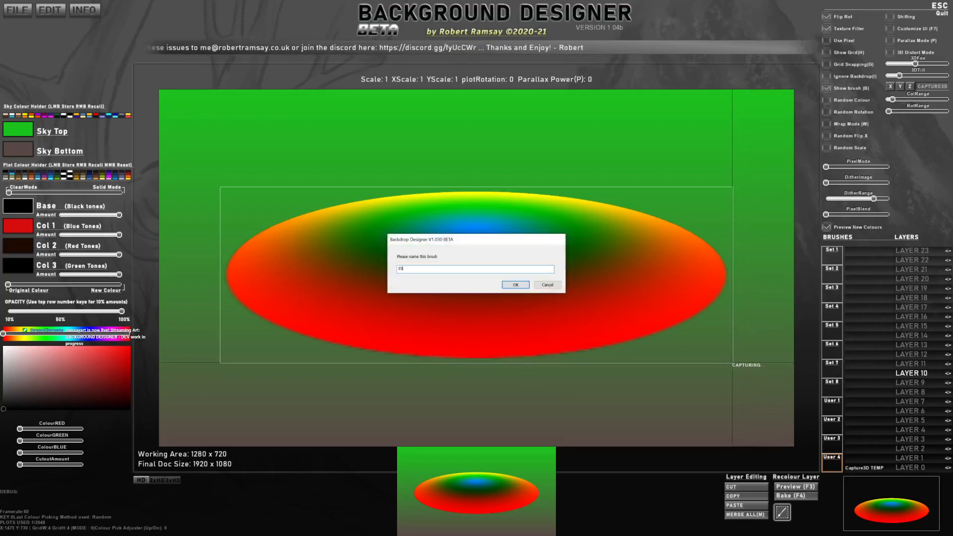
key(Return)
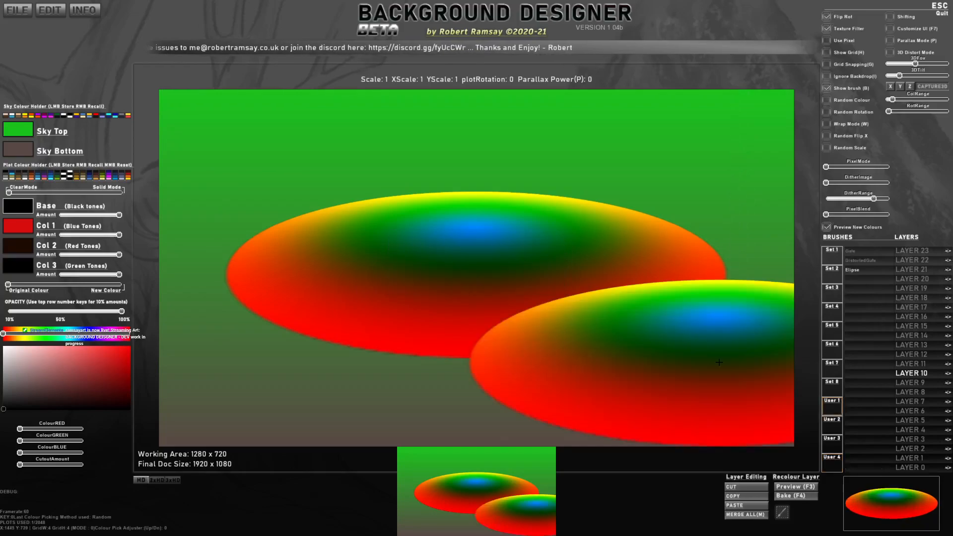
Step: Select the custom Elipse brush and reset all plot data to empty the canvas
click(875, 271)
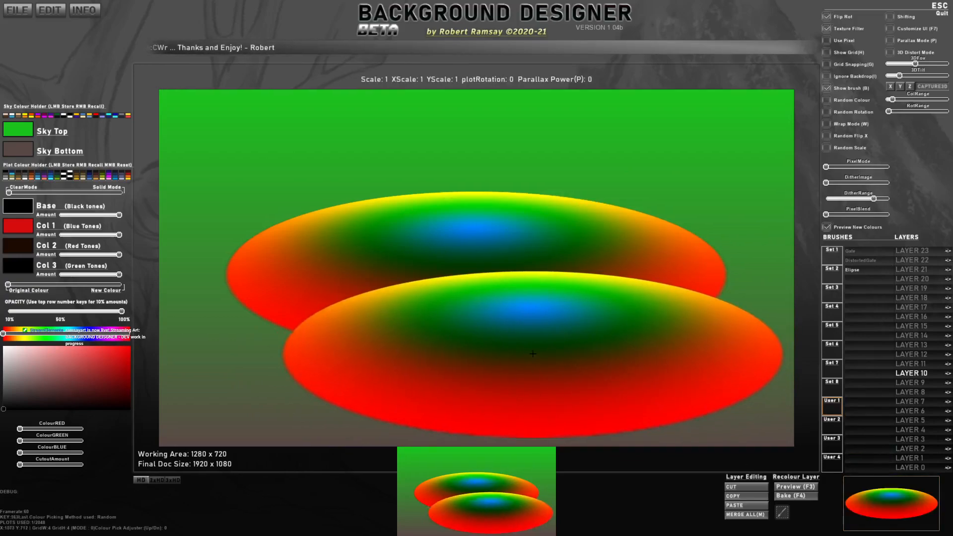
key(ctrl+n)
click(435, 272)
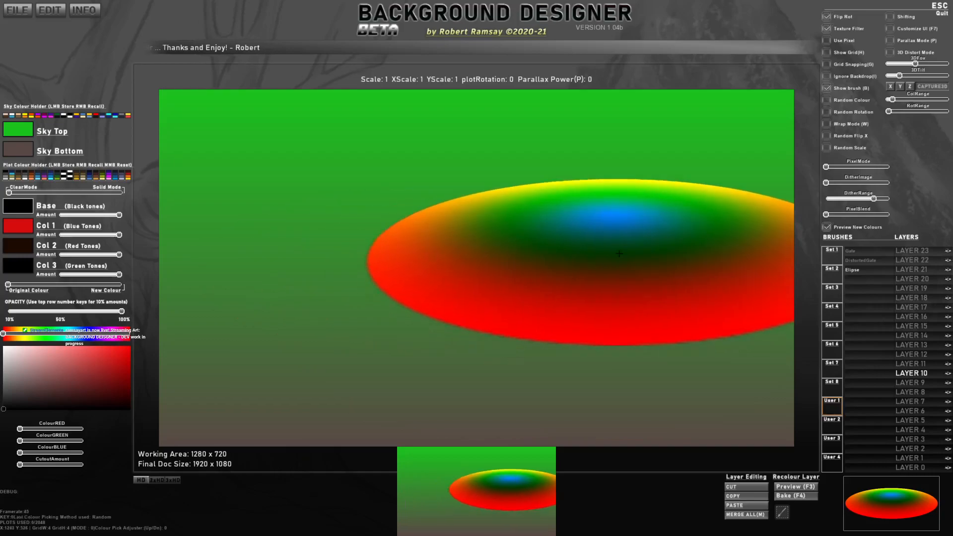
scroll(512, 224, down, 5)
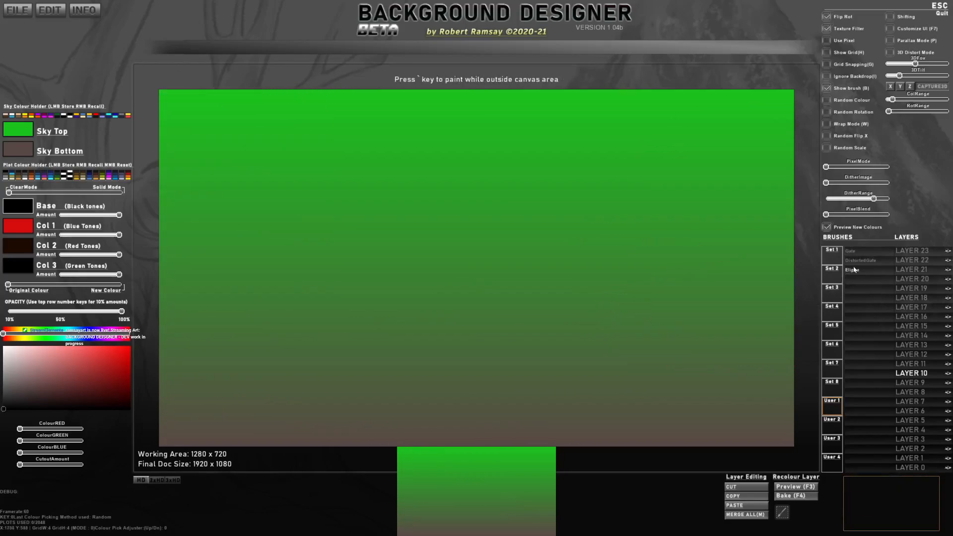
Step: Quit Background Designer and open the CUSTOM_BRUSHES folder in a maximised File Explorer window with enlarged thumbnails
click(15, 9)
double_click(26, 79)
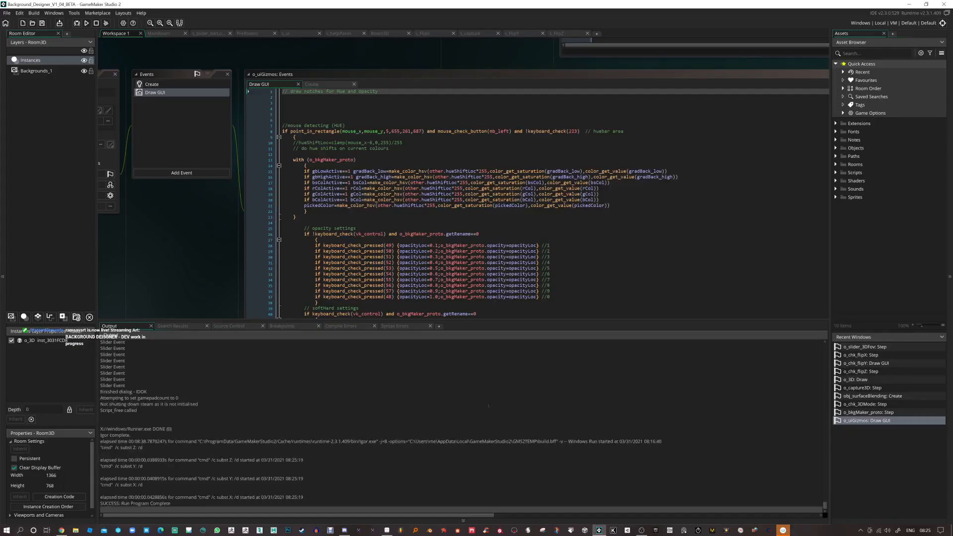
click(72, 532)
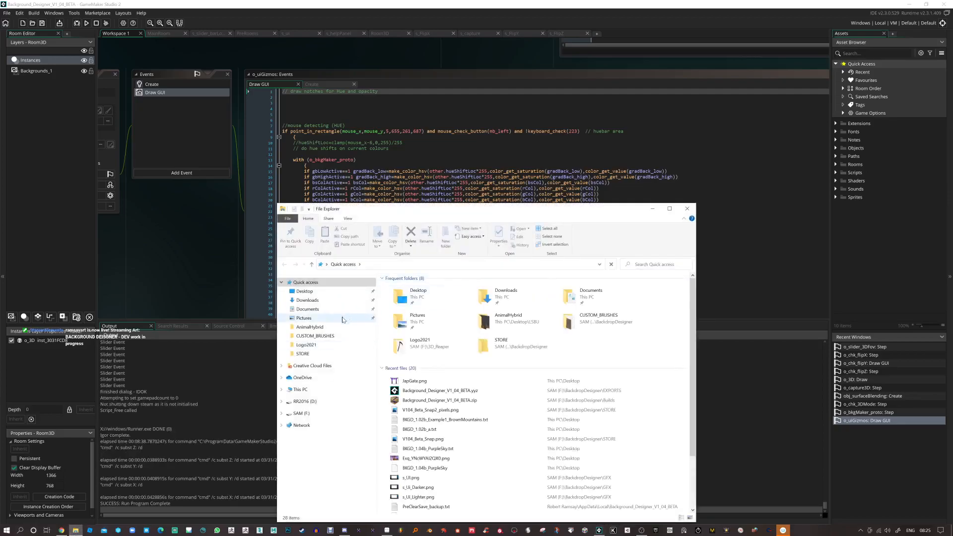
click(332, 336)
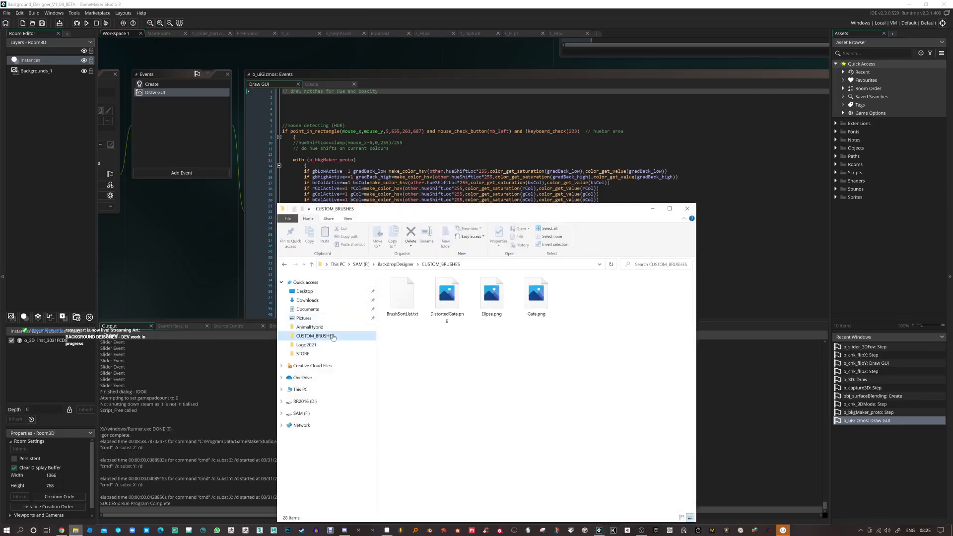
click(668, 208)
scroll(194, 151, up, 5)
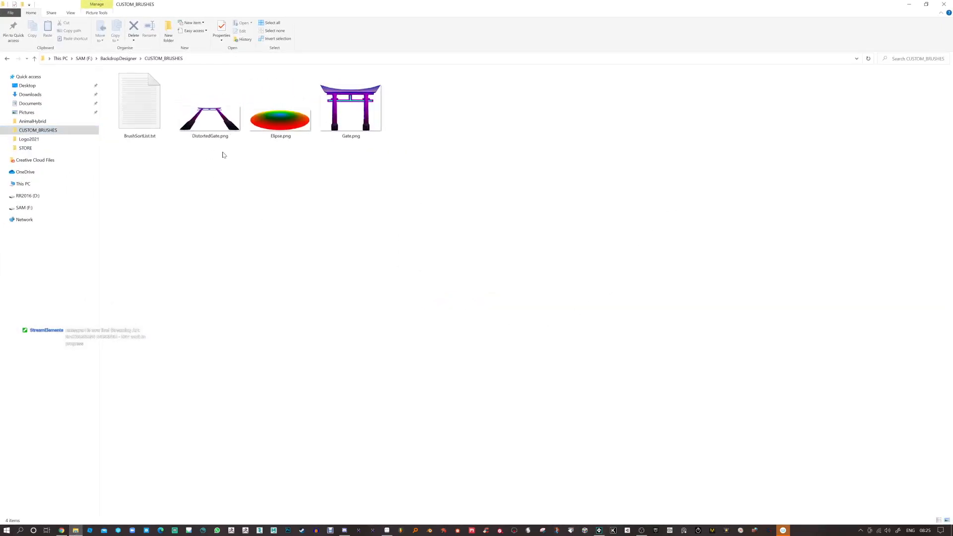
Step: In BrushSortList.txt, set the set number of Gate, DistortedGate and Elipse to 7, then save and close the file
click(148, 110)
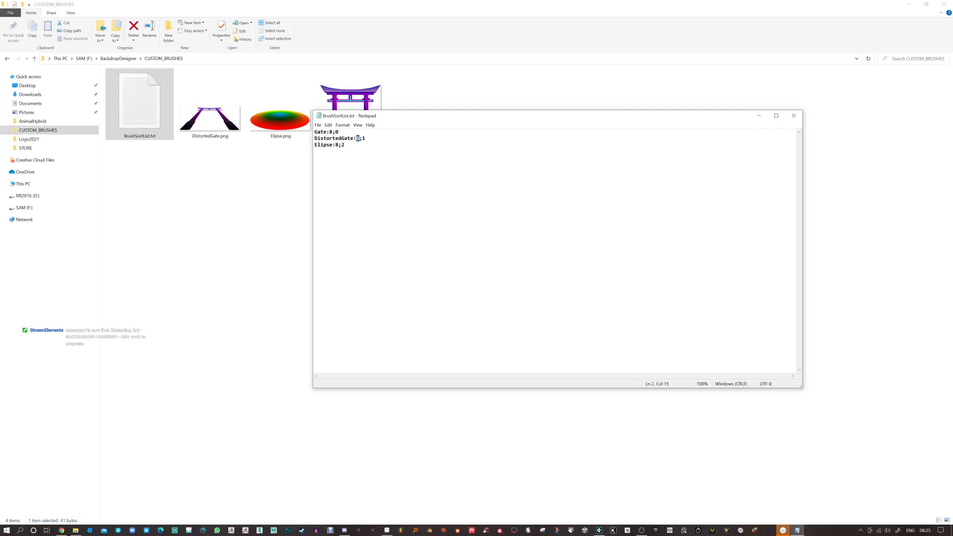
drag(362, 139, 365, 138)
text(7)
key(ctrl+s)
click(793, 116)
click(550, 340)
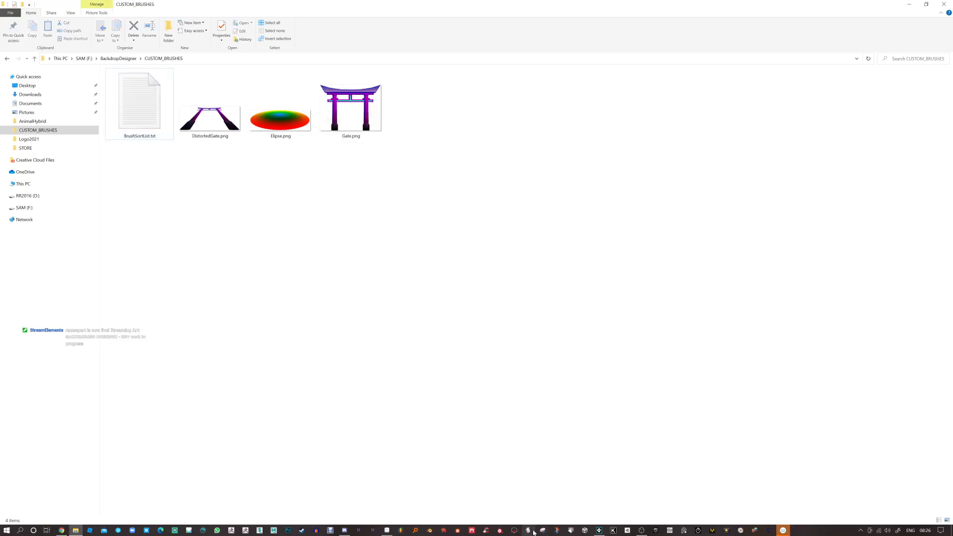
Step: Switch to GameMaker Studio 2, run the Background Designer project and show the Set 8 brushes
click(599, 530)
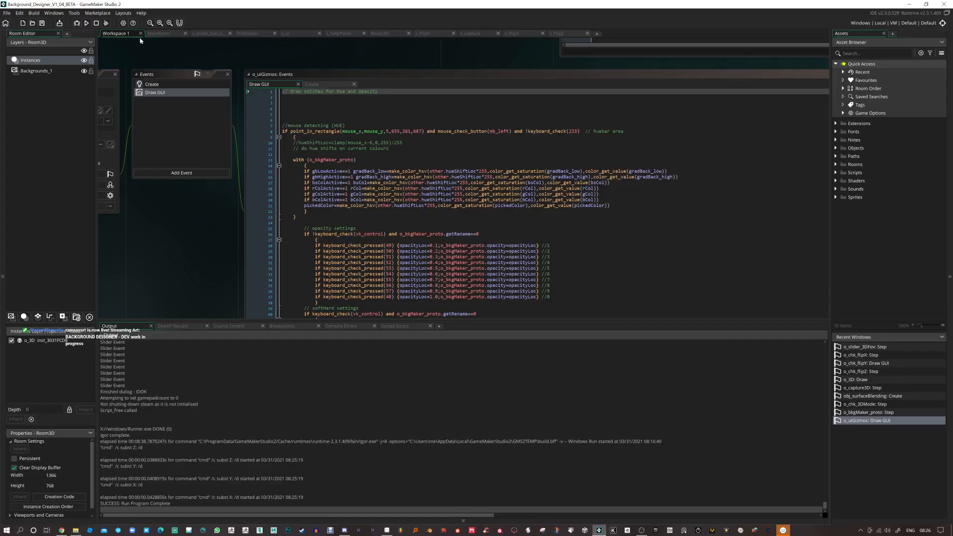
click(86, 23)
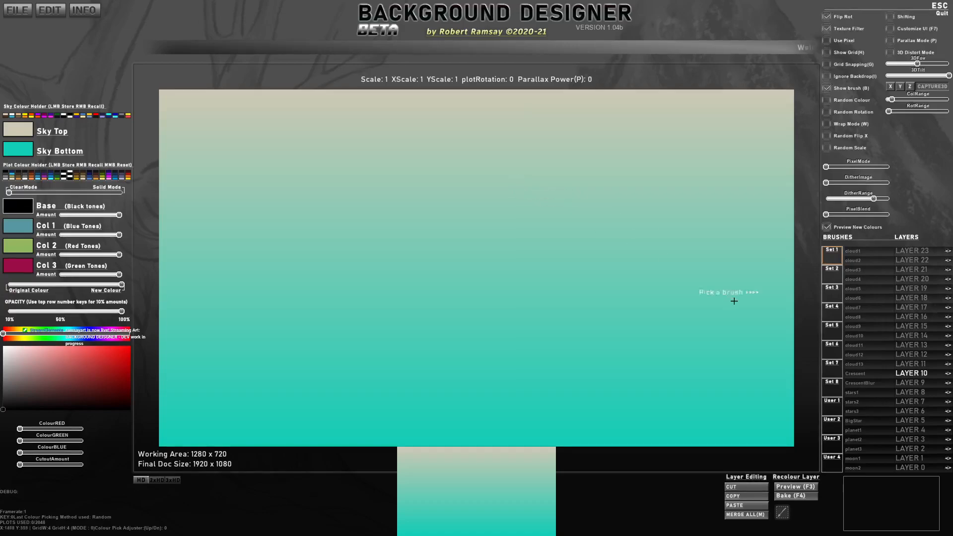
click(830, 386)
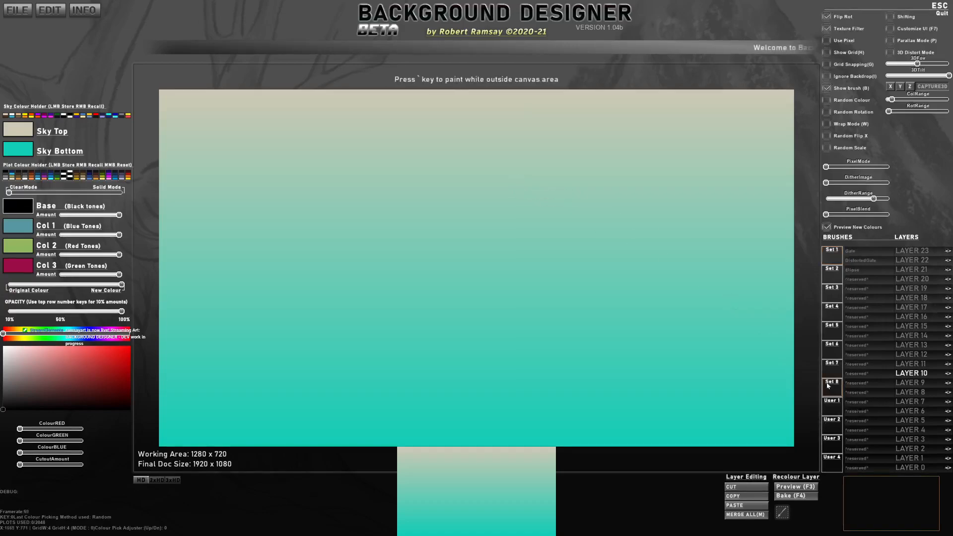
Step: Stamp the Gate brush at scale 1, a smaller DistortedGate beside it, and an Elipse at scale 0.25 between its pillars
click(852, 252)
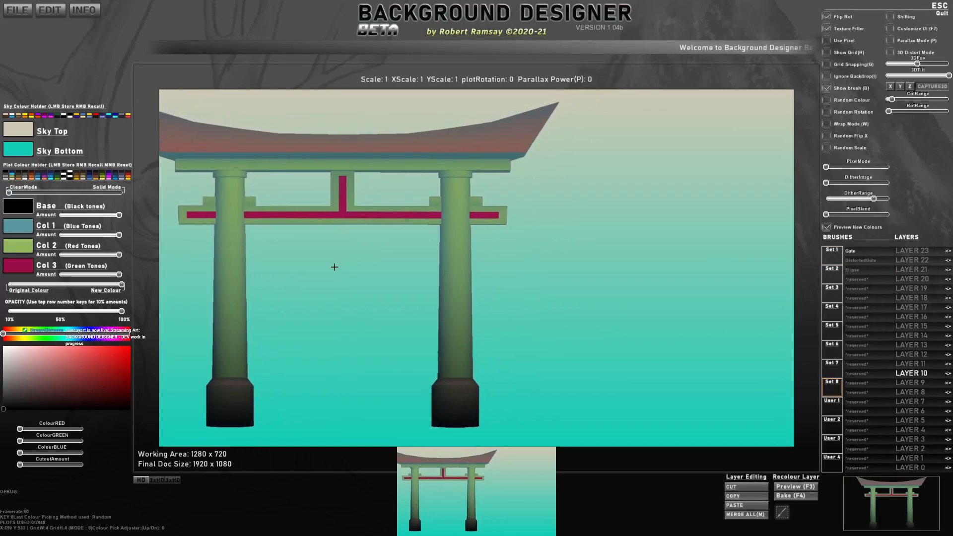
click(380, 255)
click(857, 262)
scroll(682, 348, down, 2)
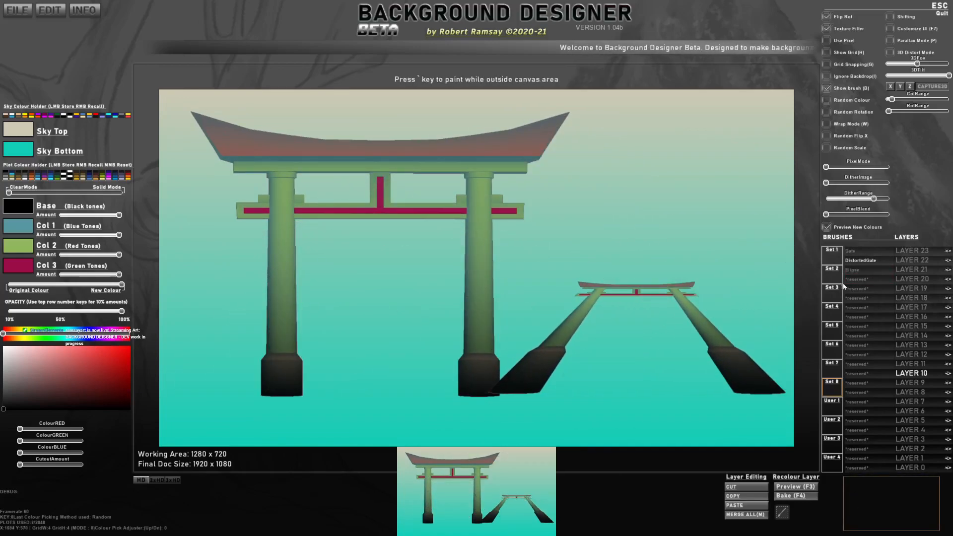
click(866, 273)
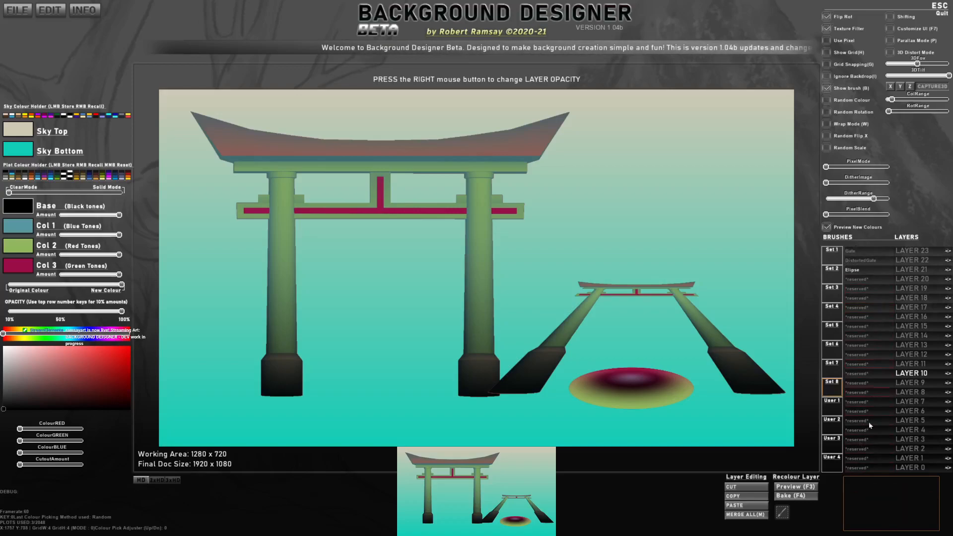
Step: Compare the brush lists of Set 8 and User 1
click(835, 402)
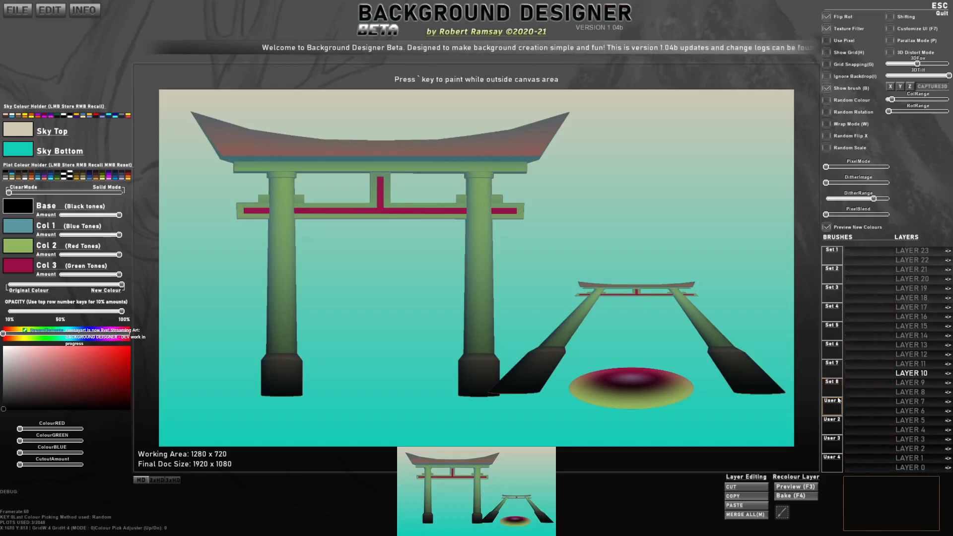
click(832, 394)
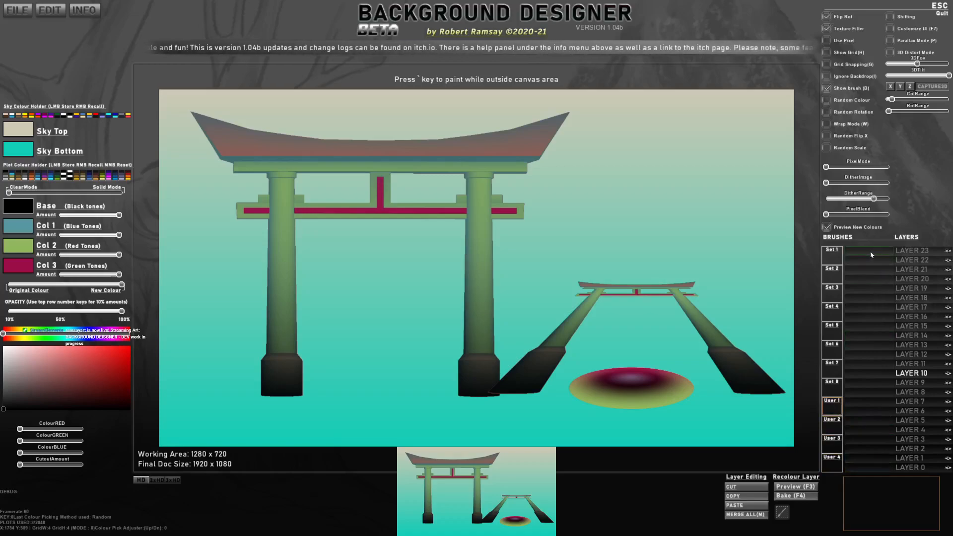
click(829, 392)
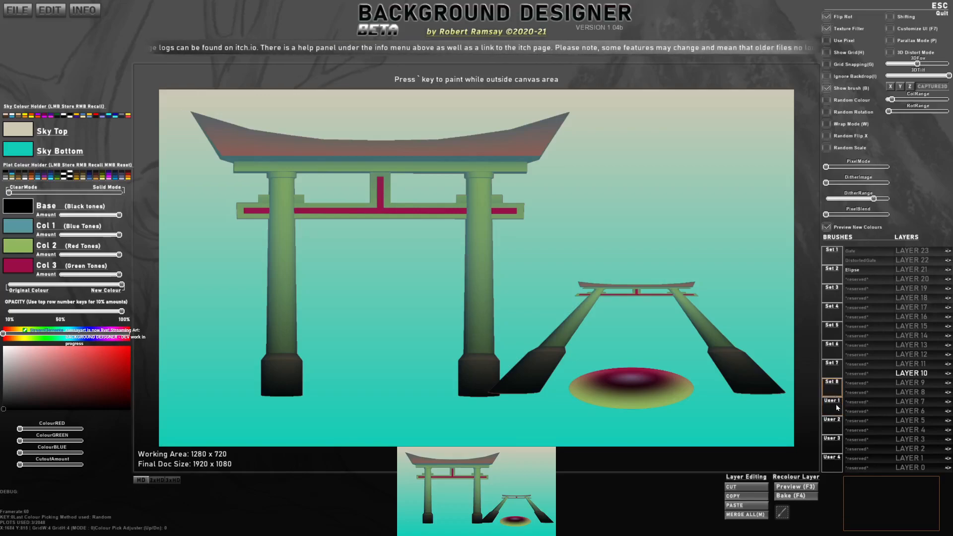
click(836, 407)
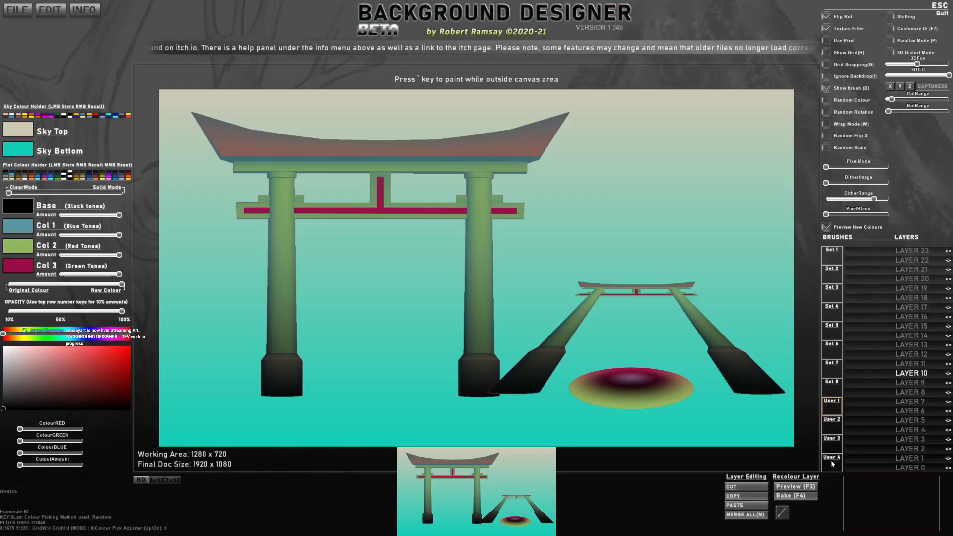
click(830, 388)
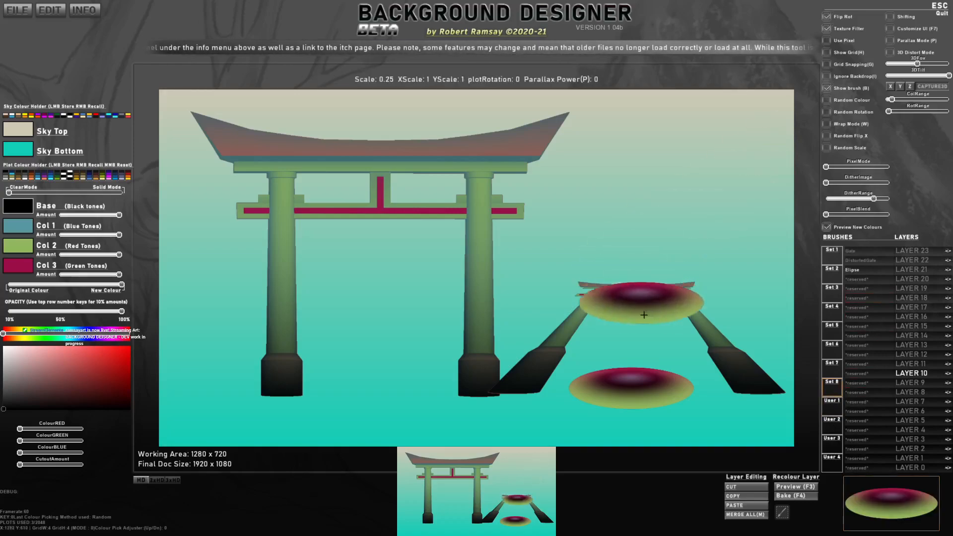
click(837, 406)
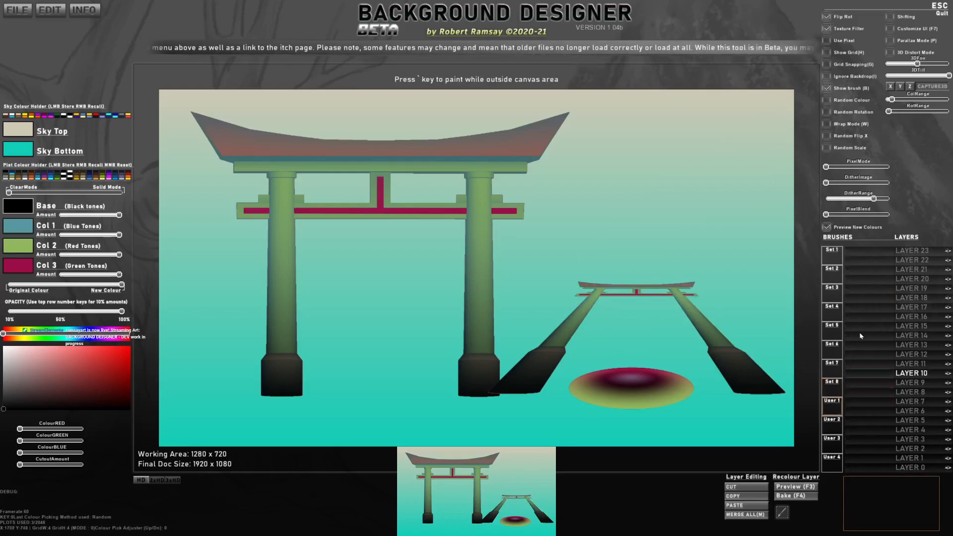
Step: Switch to File Explorer and copy ViaMcDraw.PNG from the Desktop into the CUSTOM_BRUSHES folder
key(alt+Tab)
key(alt+Tab)
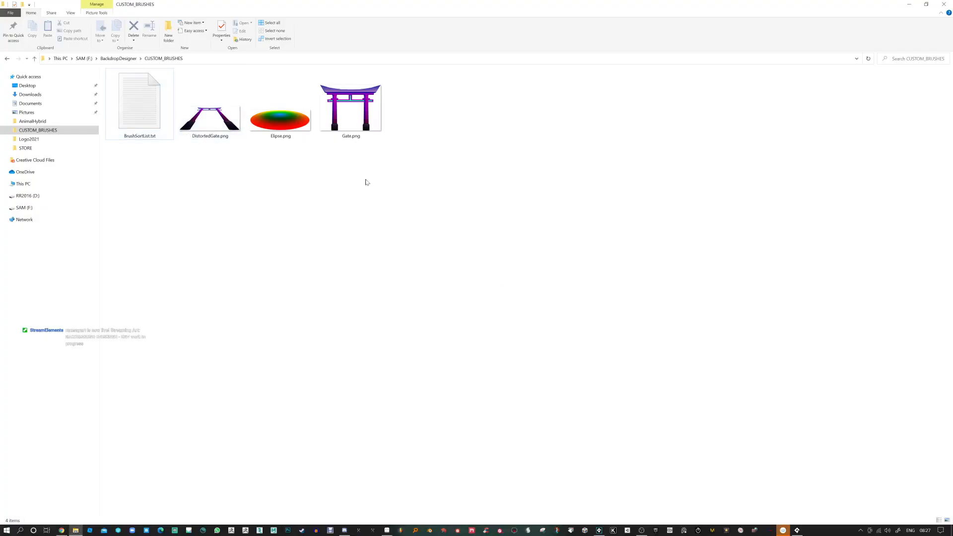
right_click(433, 130)
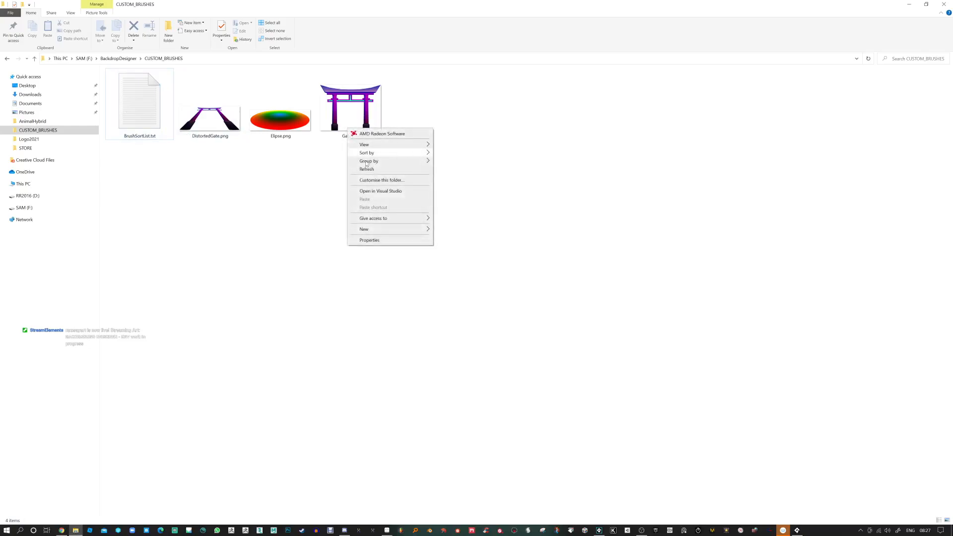
click(313, 199)
click(60, 85)
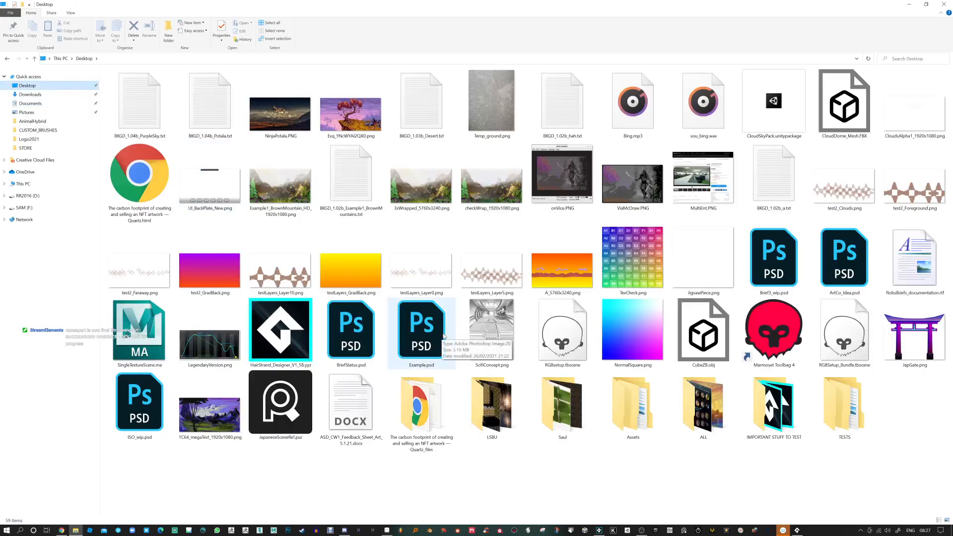
click(632, 188)
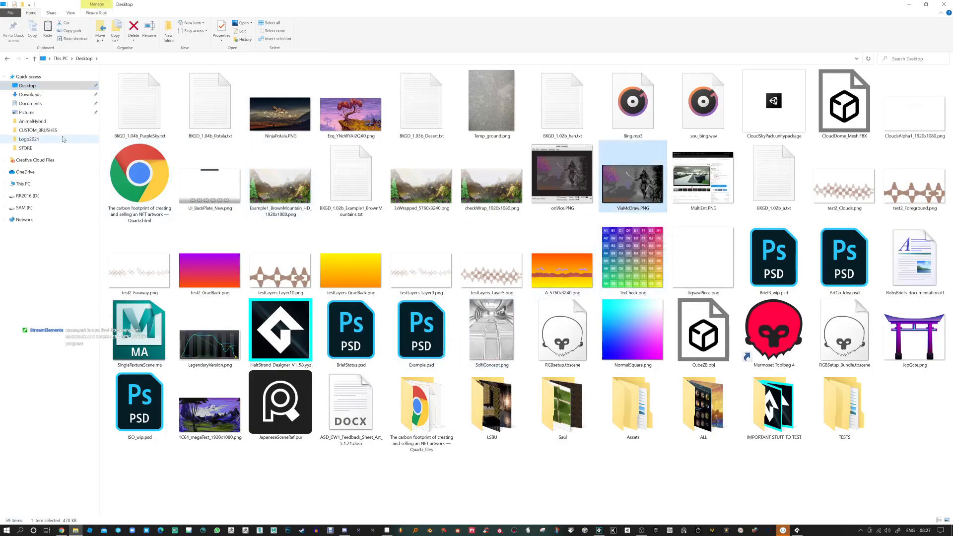
click(38, 130)
click(464, 206)
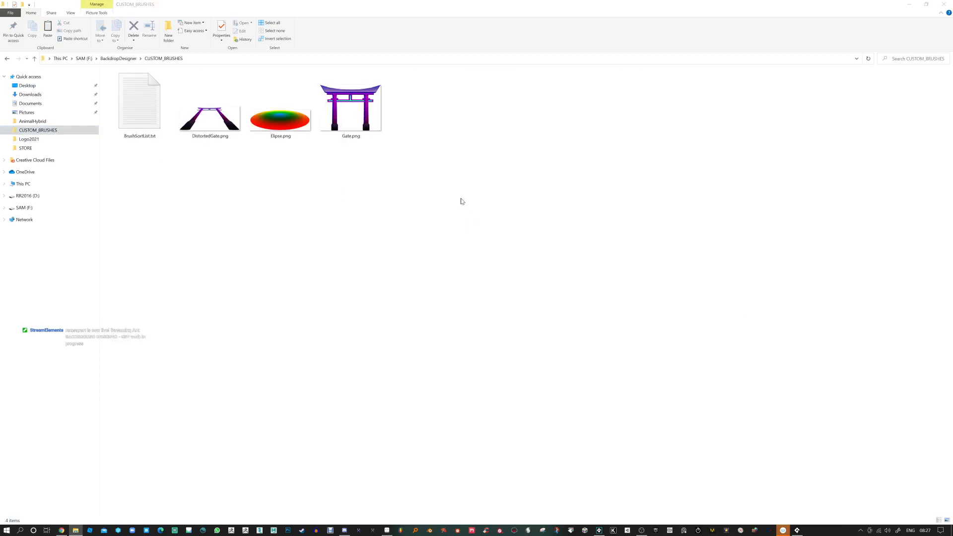
key(ctrl+v)
Step: Copy the ViaMcDraw file name, add it to BrushSortList.txt as the line ViaMcDrawL7,3, and save and close the file
click(423, 136)
key(ctrl+c)
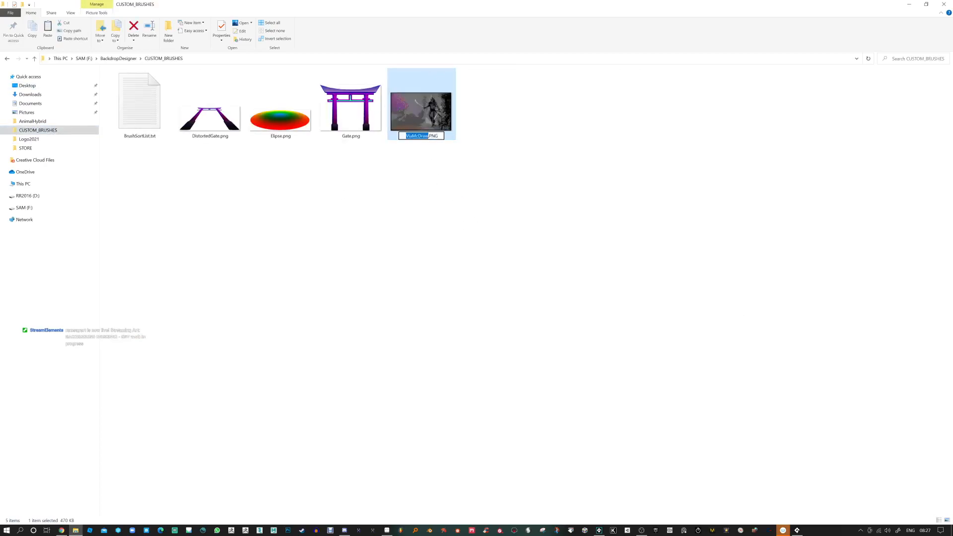
click(417, 198)
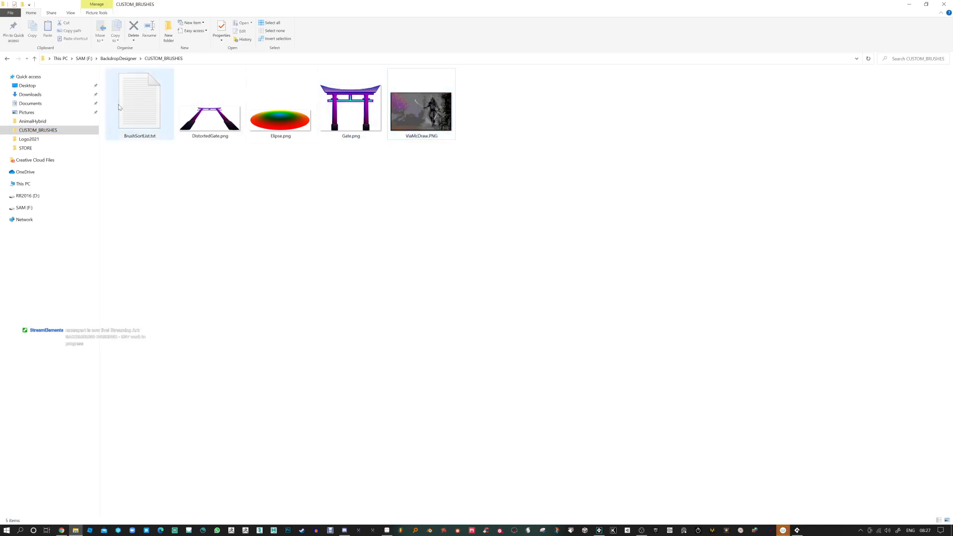
double_click(142, 109)
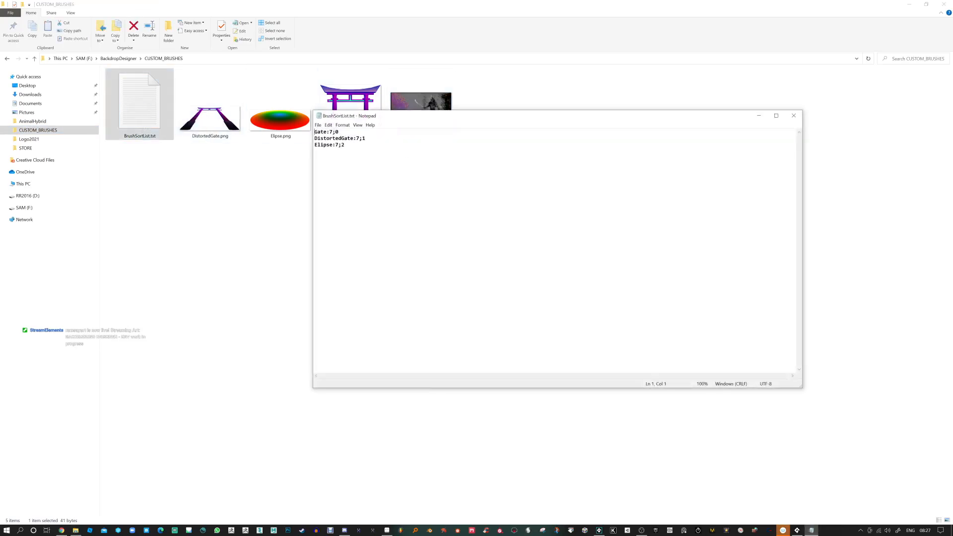
key(ctrl+v)
drag(390, 121, 464, 163)
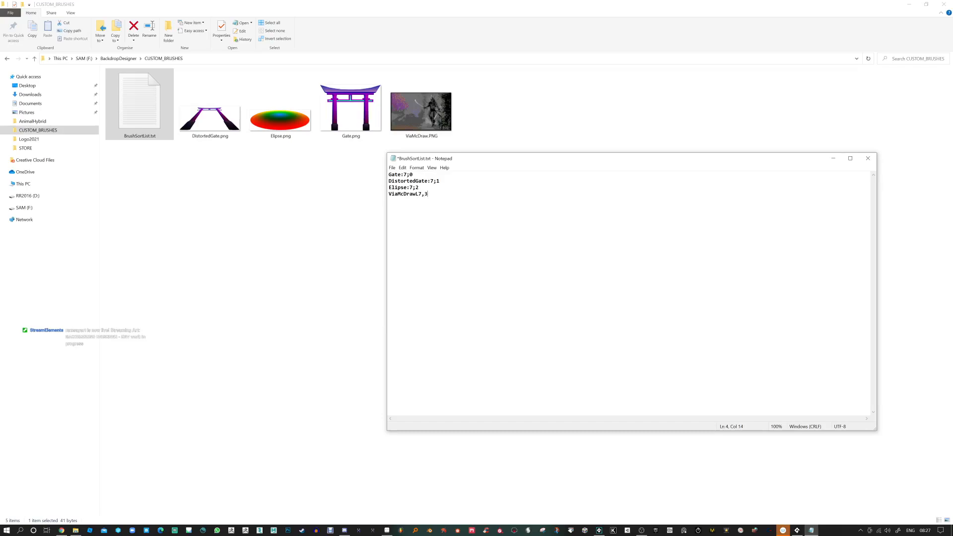
key(ctrl+s)
click(868, 158)
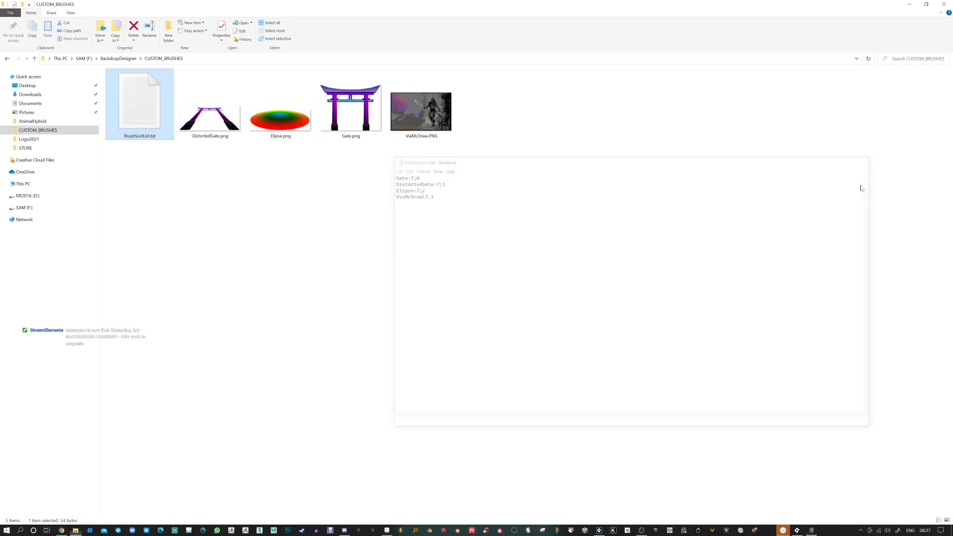
Step: Check the running Background Designer, then return to File Explorer and reopen BrushSortList.txt
click(796, 530)
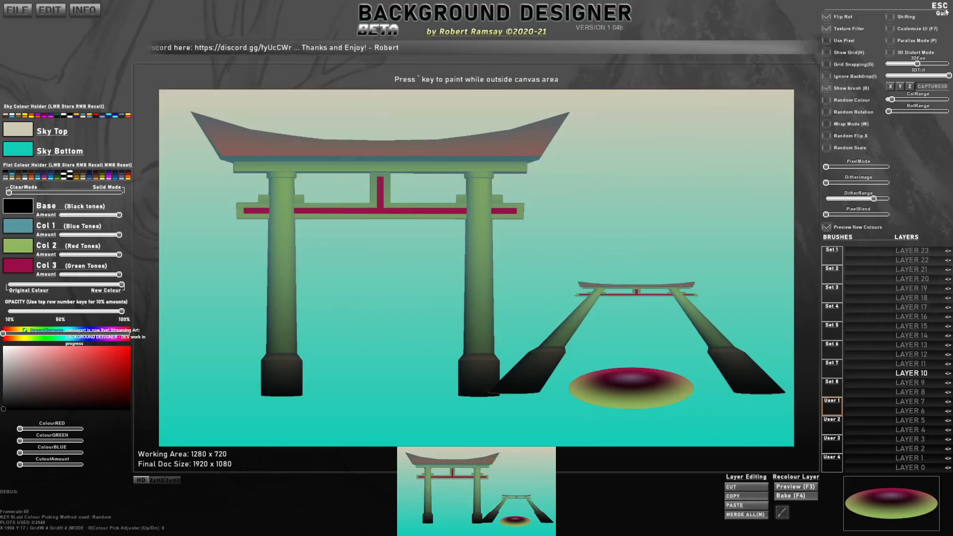
key(alt+Tab)
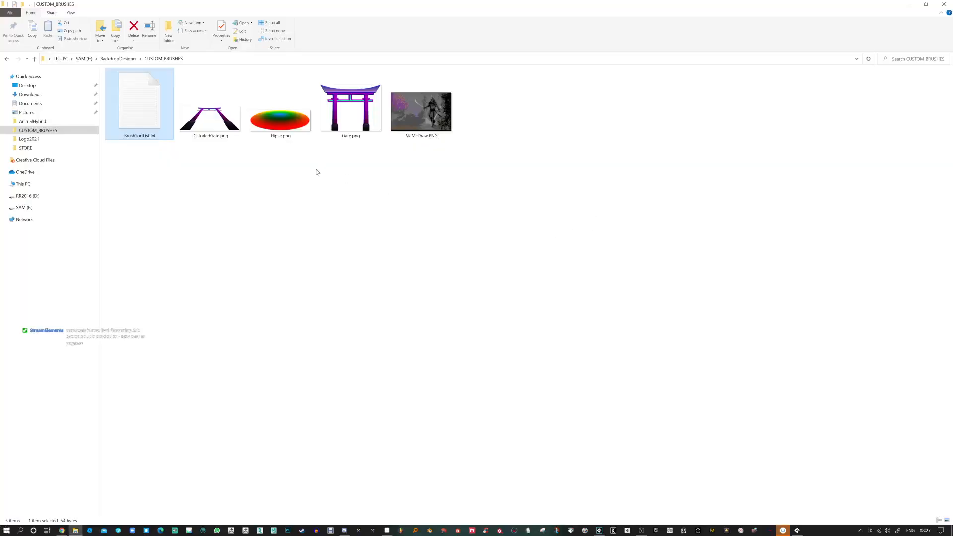
double_click(135, 111)
drag(449, 160, 481, 183)
Step: Close Background Designer and exit GameMaker Studio 2
key(alt+Tab)
click(942, 5)
click(943, 4)
click(941, 5)
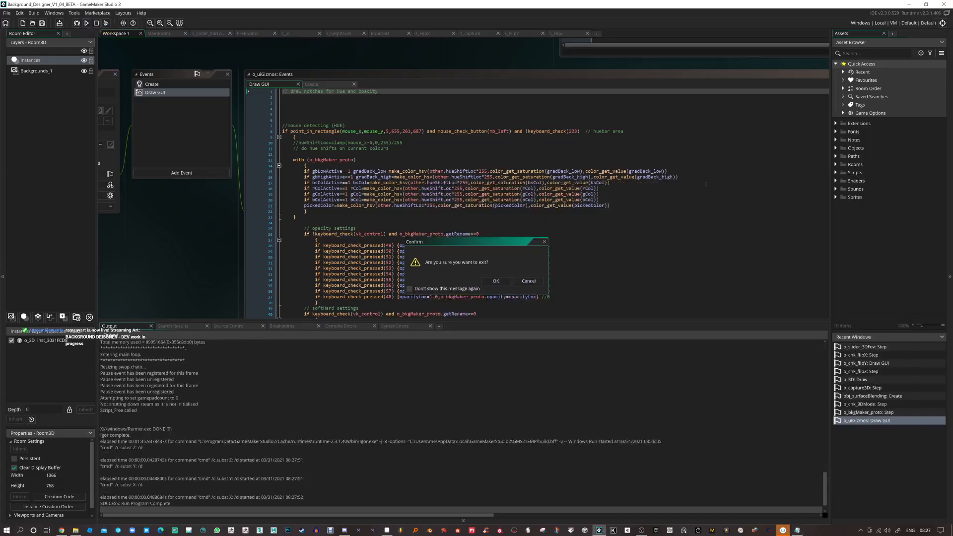
click(493, 281)
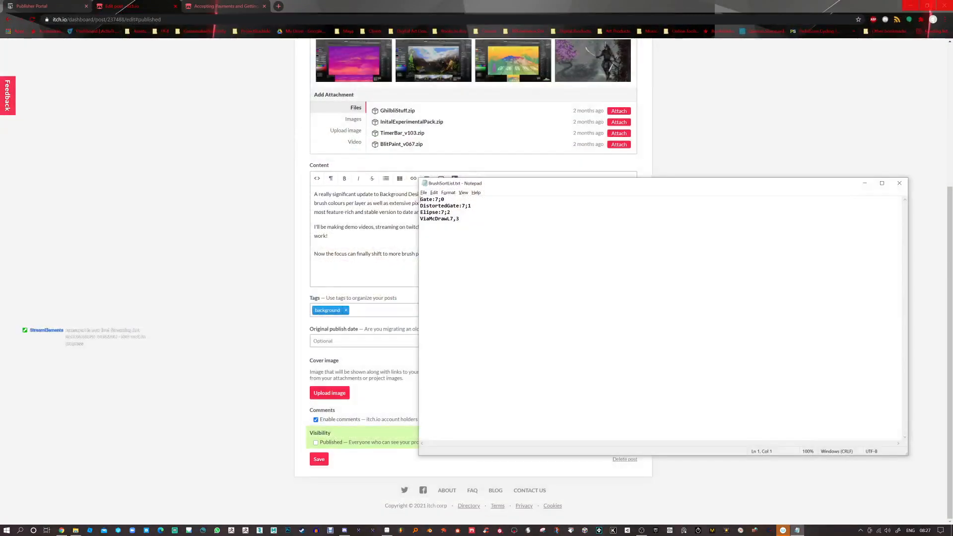
Step: Relaunch GameMaker Studio 2, change the last line of BrushSortList.txt to ViaMcDrawL:7;3 and save the file
click(599, 531)
click(460, 219)
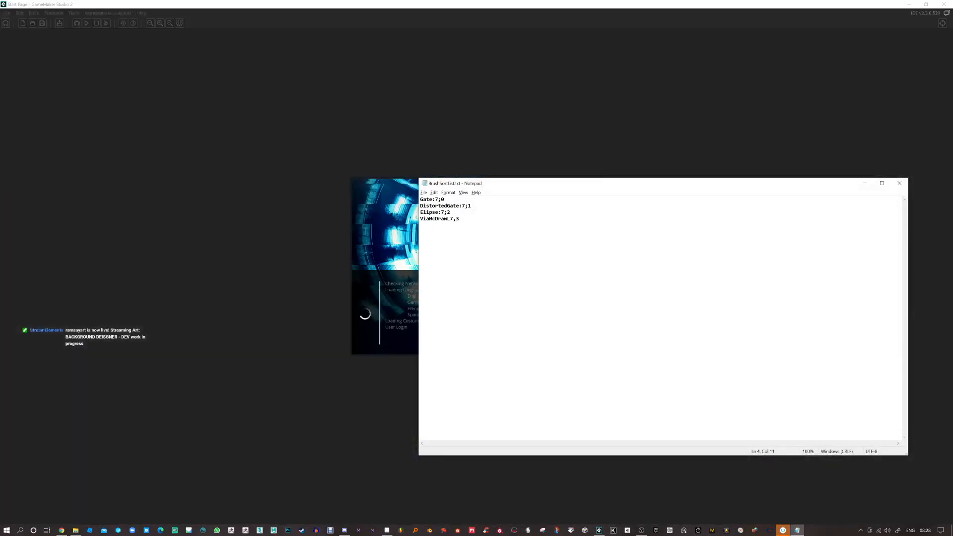
text(:)
key(BackSpace)
text(;)
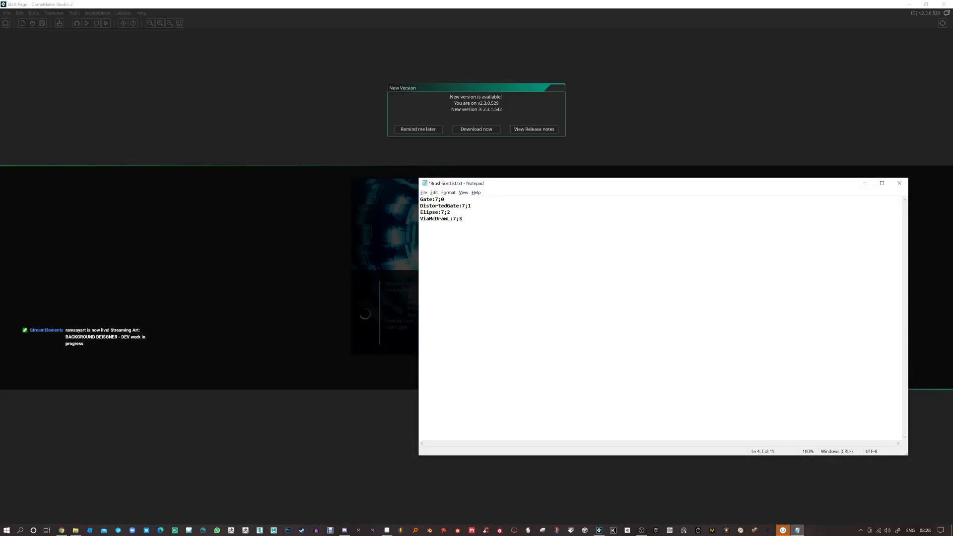
key(Left)
key(Left)
key(Left)
key(shift+Left)
key(End)
key(ctrl+s)
Step: Postpone the GameMaker update, open the recent project Background_Designer_V1_04_BETA and run it
click(420, 145)
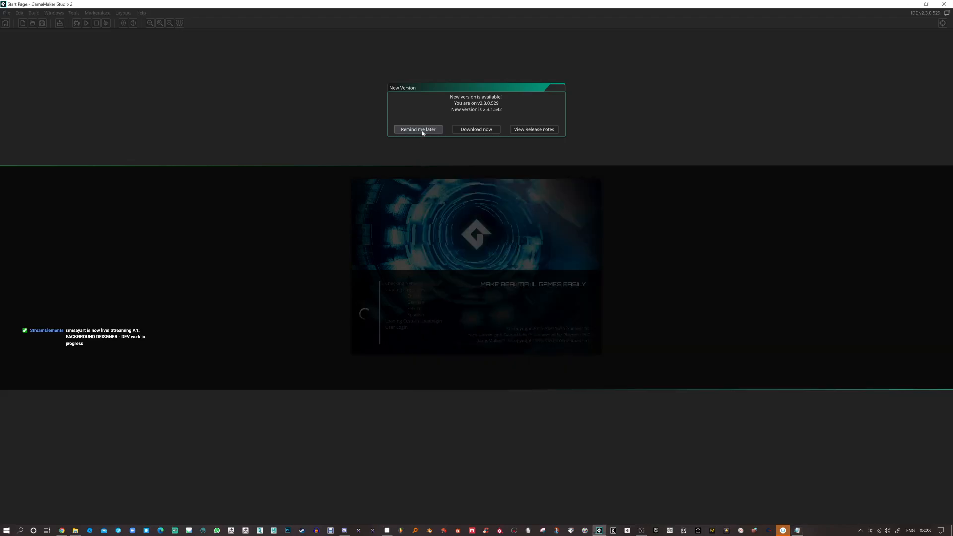
click(418, 129)
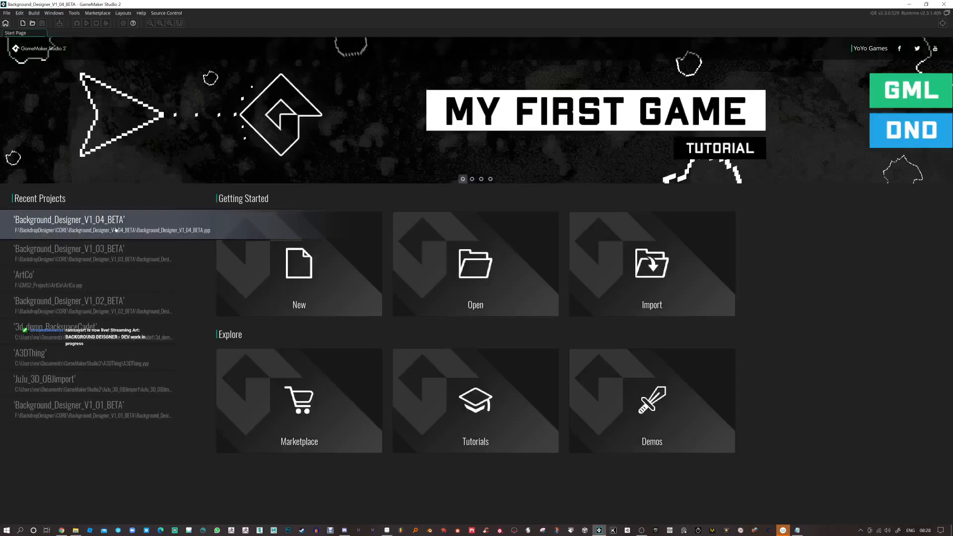
click(116, 230)
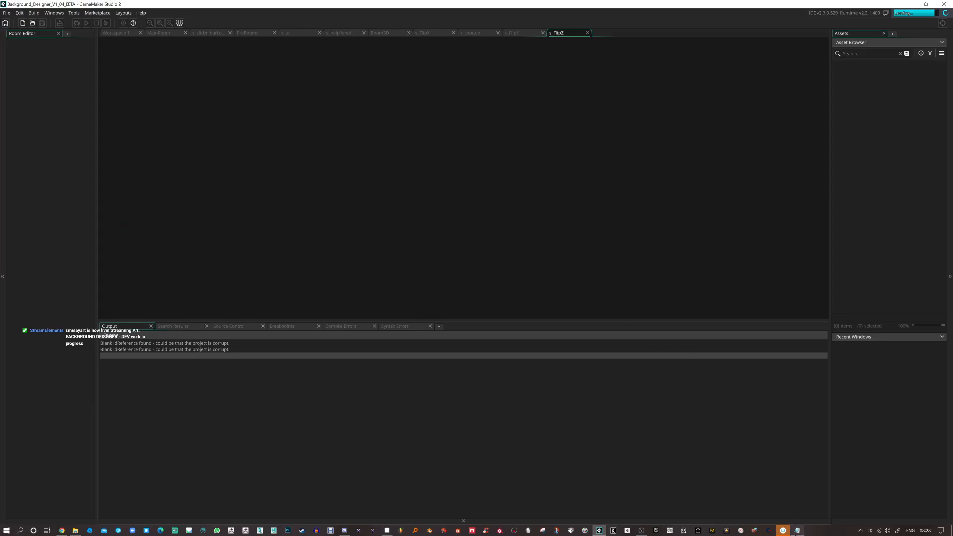
click(797, 530)
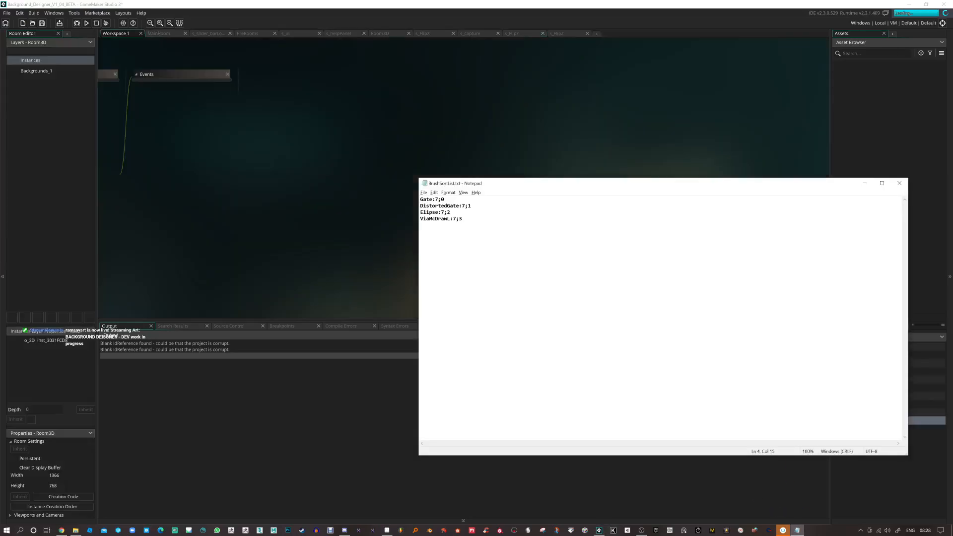
click(864, 183)
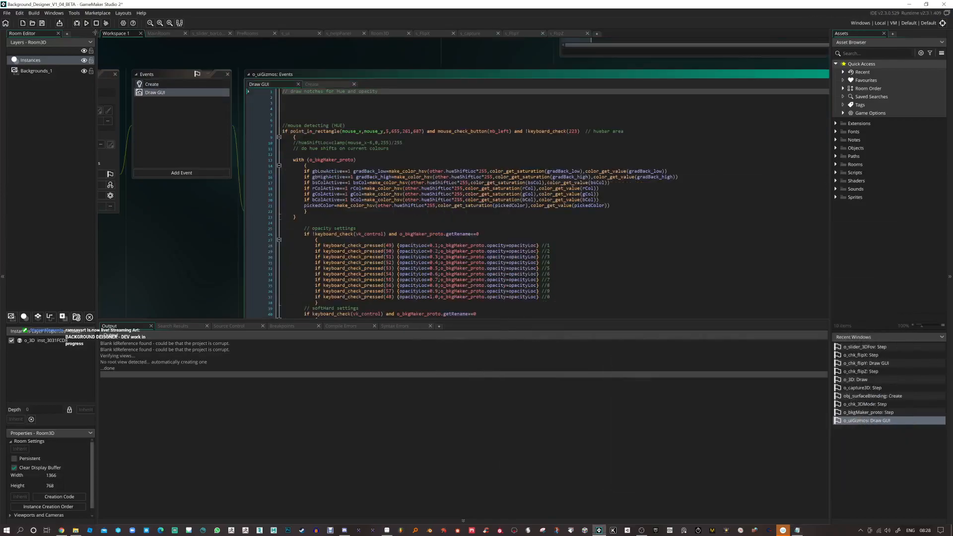
click(86, 23)
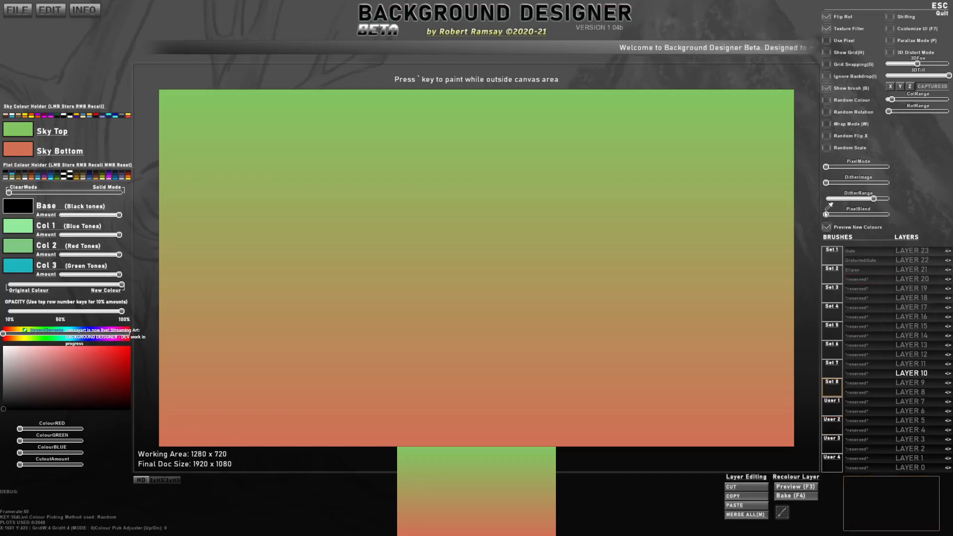
Step: Close BrushSortList.txt, stop and rerun the project from GameMaker Studio 2, and show the Set 8 brushes
key(Escape)
click(796, 530)
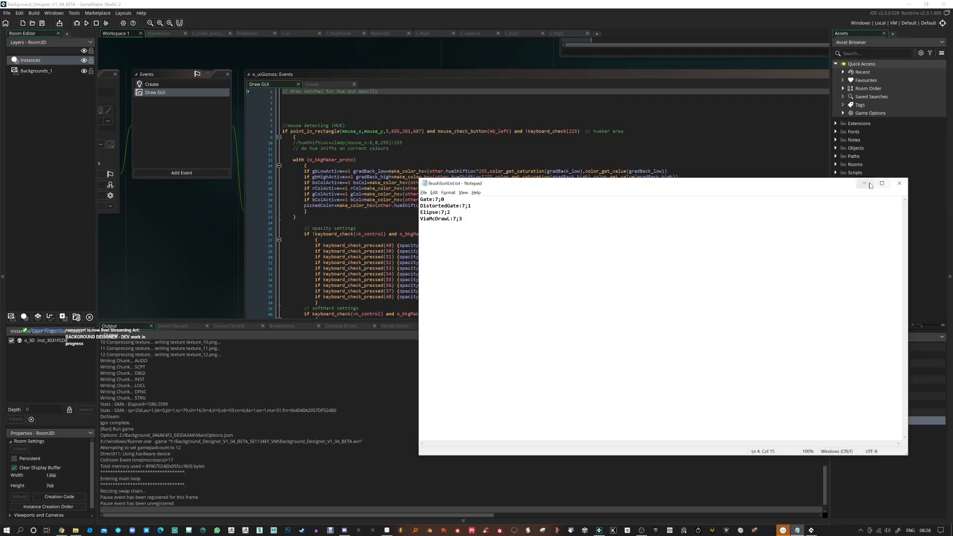
click(898, 183)
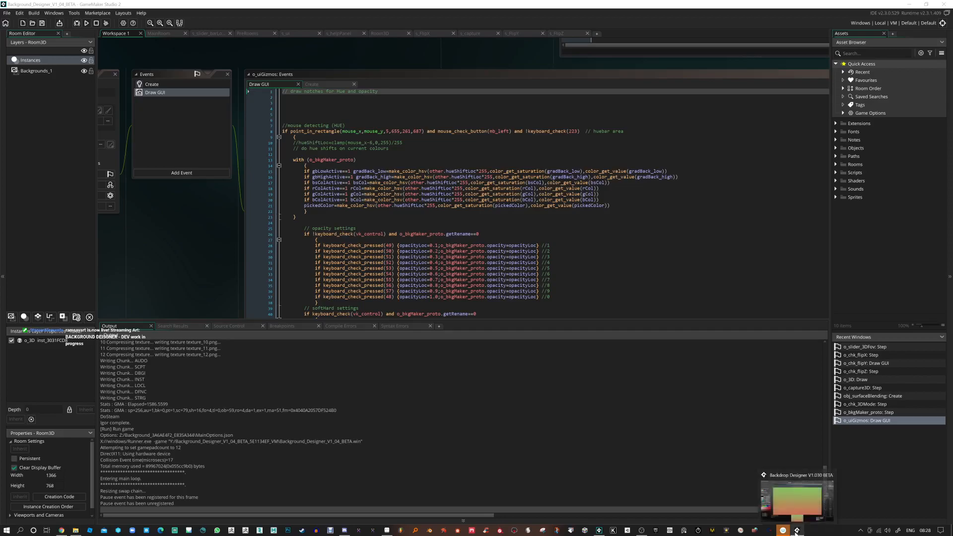
click(95, 23)
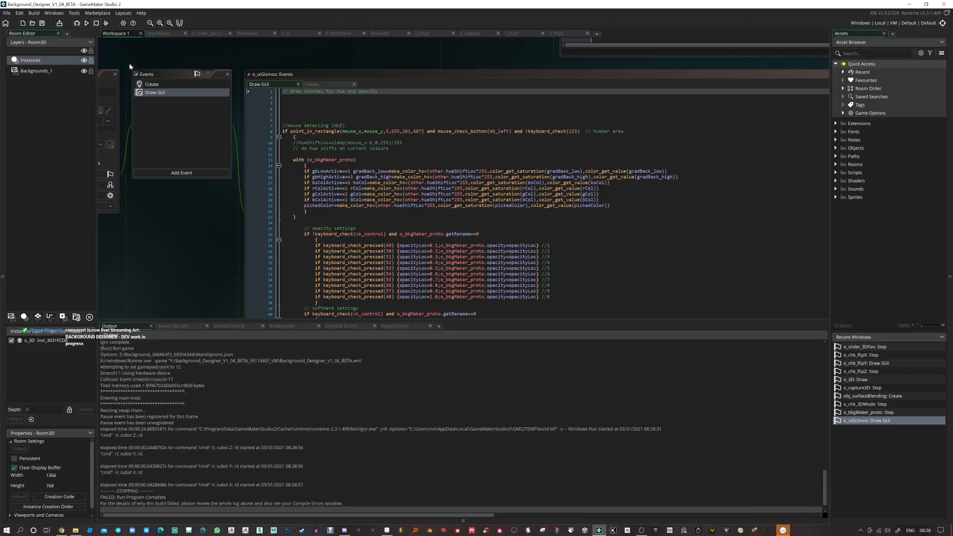
click(87, 23)
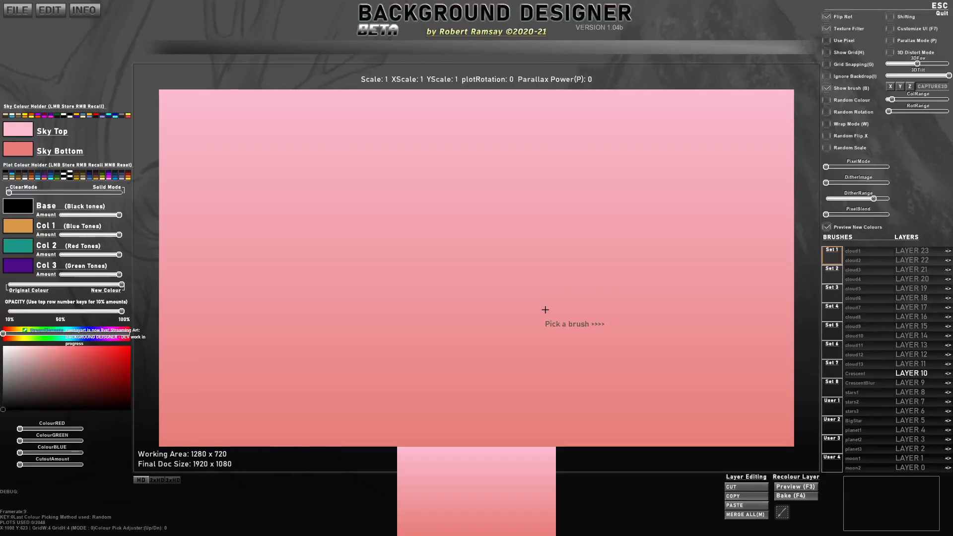
click(836, 413)
click(833, 390)
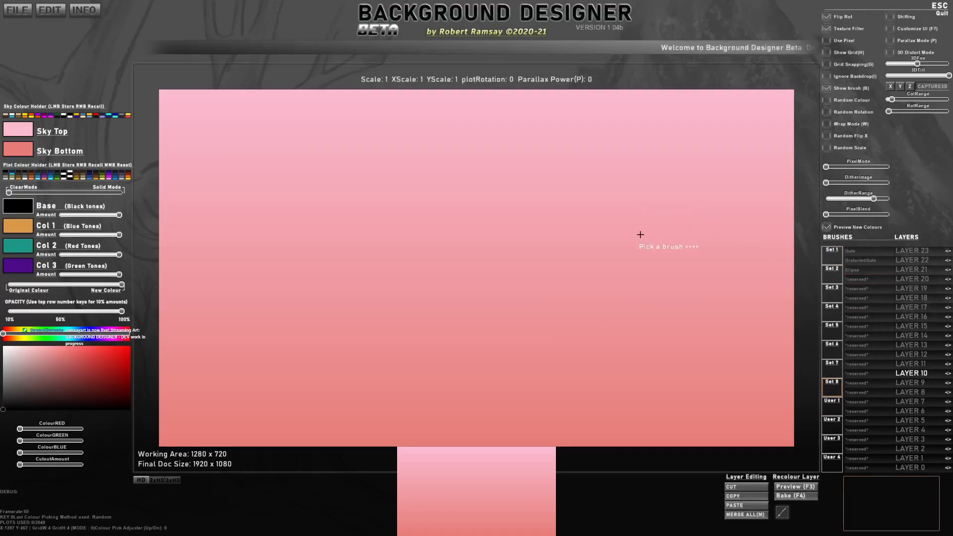
Step: Reopen BrushSortList.txt, correct the last line to ViaMcDraw:7;3, close the file and quit Background Designer
key(alt+Tab)
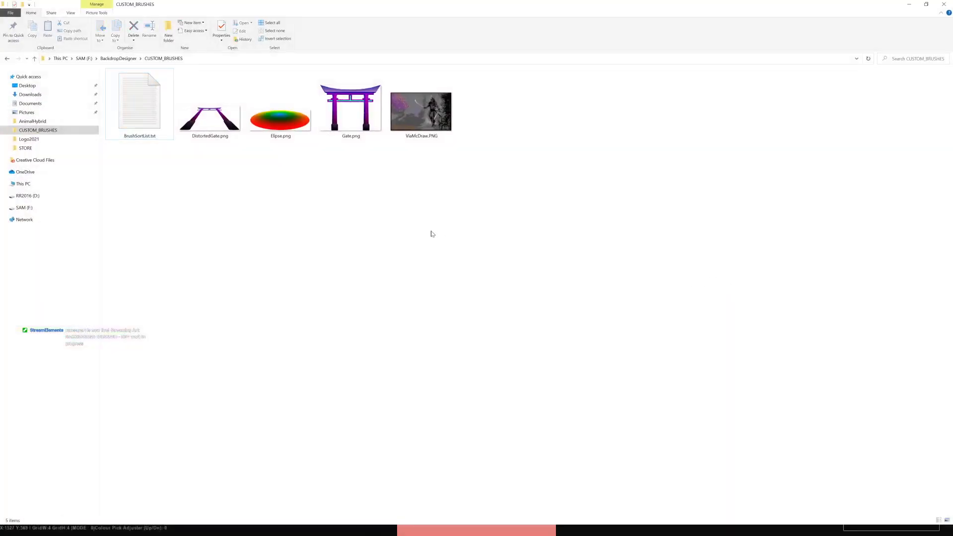
double_click(140, 107)
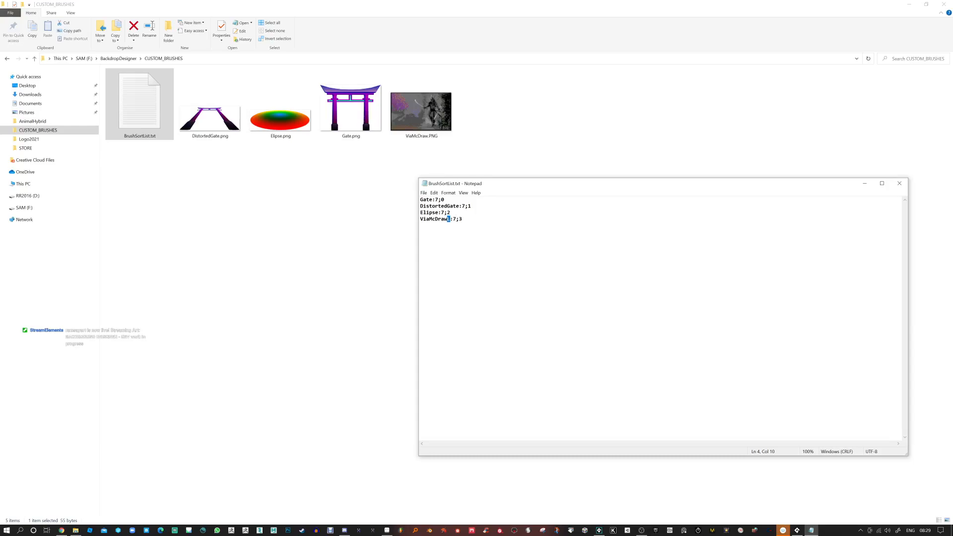
key(Delete)
click(909, 4)
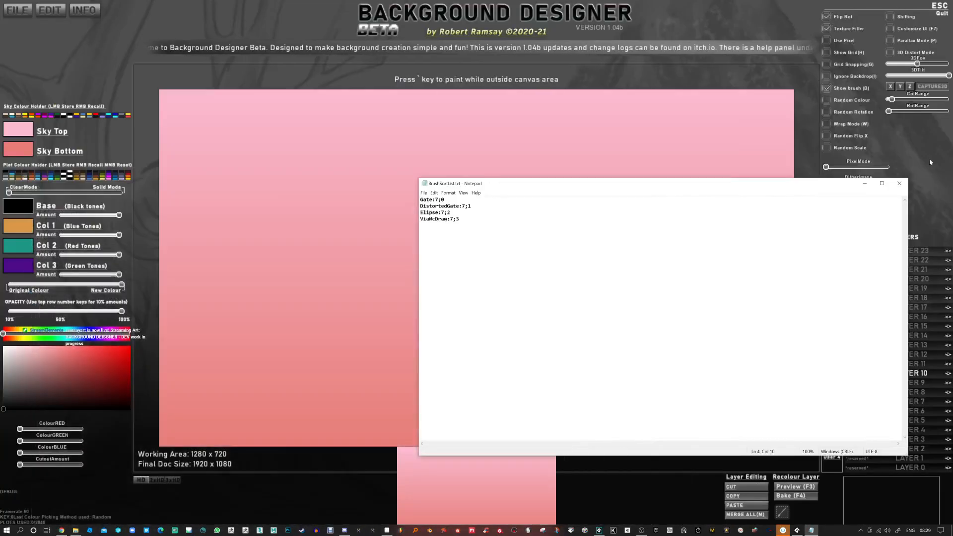
click(899, 184)
key(Escape)
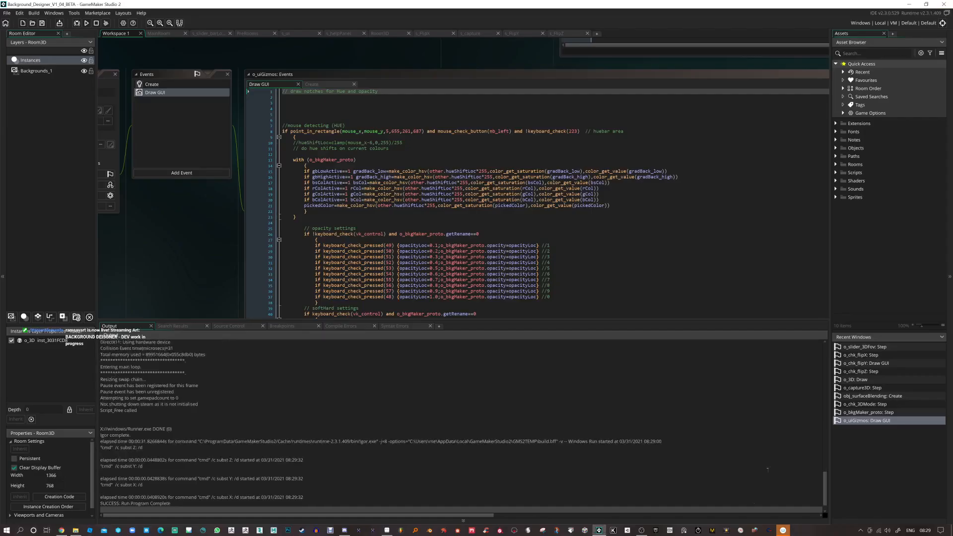
Step: Switch to the CUSTOM_BRUSHES folder, add the line ViaMcDraw:7;3 at the end of BrushSortList.txt and save it
key(alt+Tab)
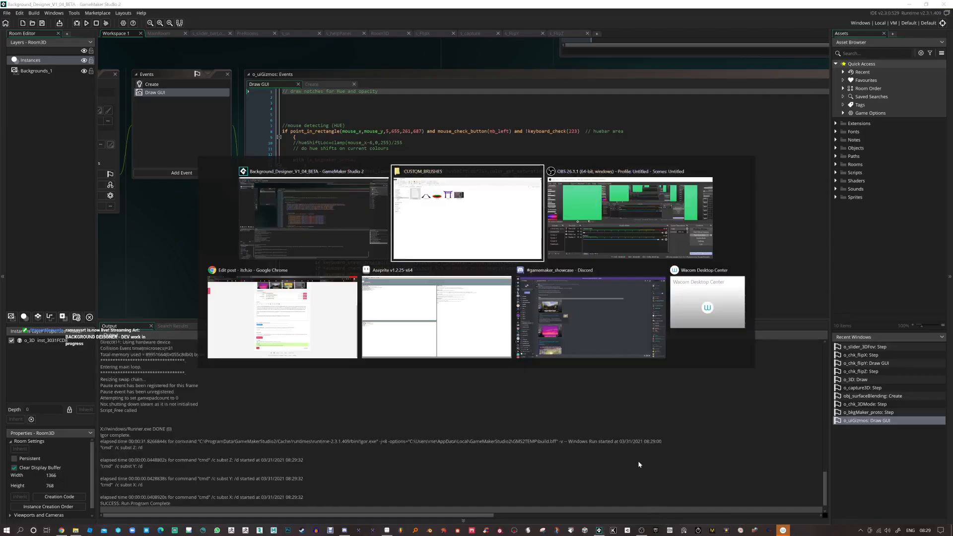
key(Return)
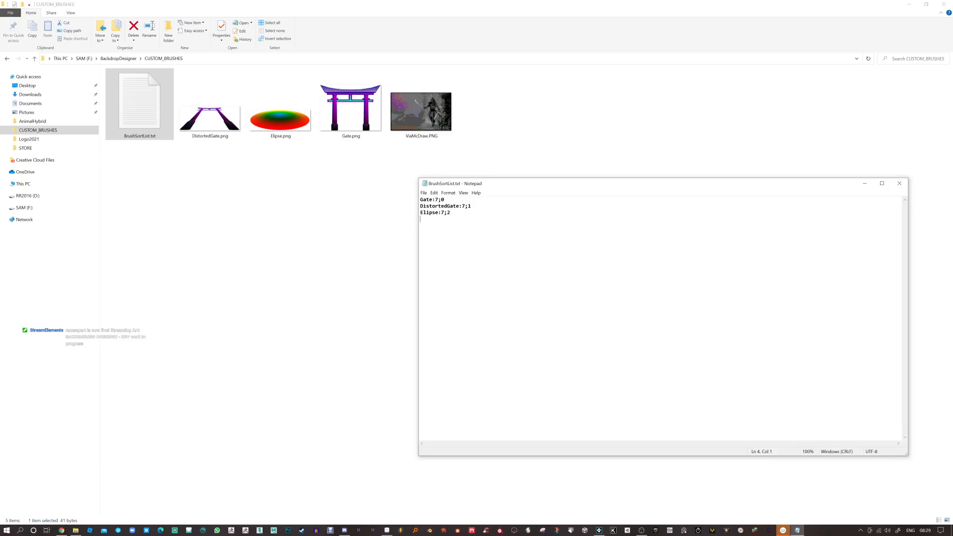
text(V)
key(BackSpace)
text(:)
key(ctrl+s)
Step: Switch to GameMaker Studio 2, run the project and select the ViaMcDraw brush in Set 8
click(599, 530)
click(86, 23)
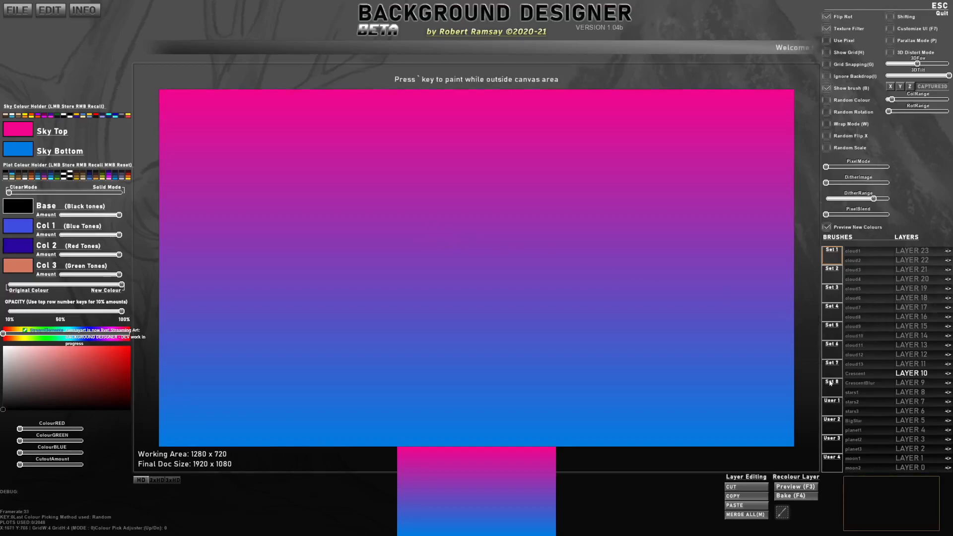
click(832, 388)
click(857, 279)
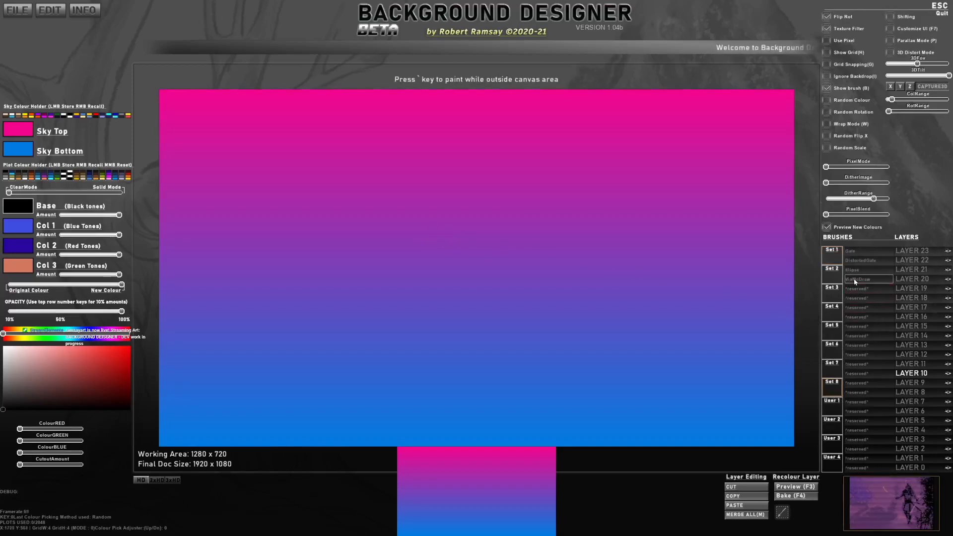
Step: Stamp the ViaMcDraw brush across the canvas at scale 1.80 and set the colour blend fully to New Colour
scroll(429, 272, up, 6)
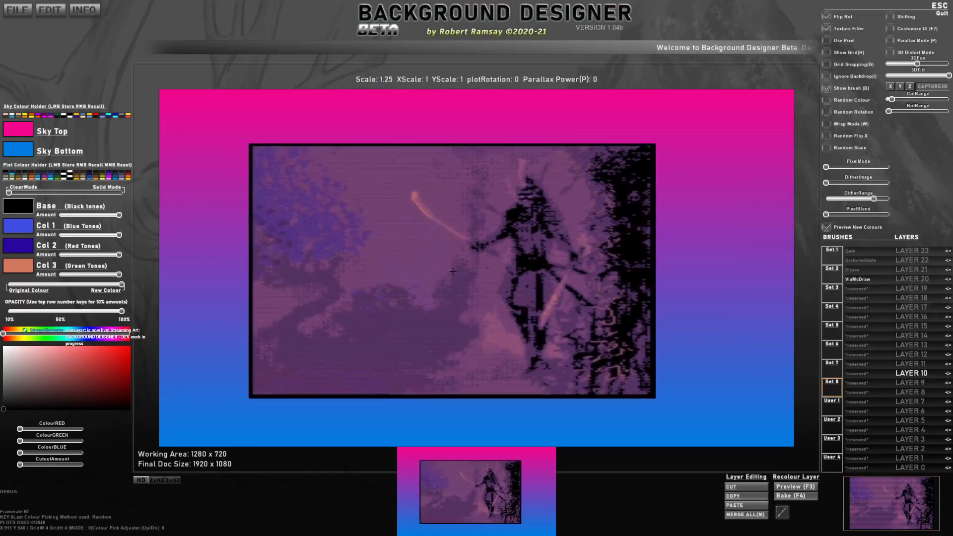
scroll(465, 269, up, 2)
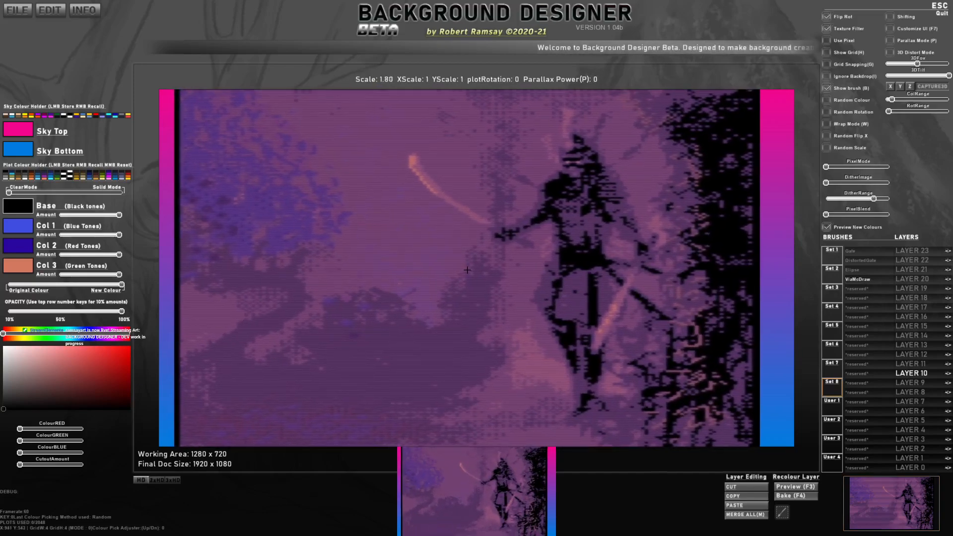
click(476, 267)
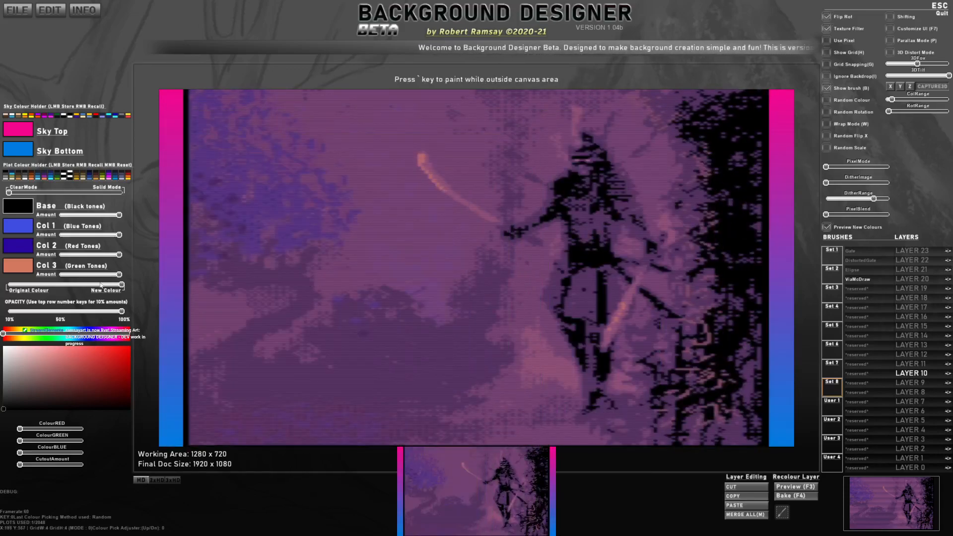
drag(103, 286, 124, 286)
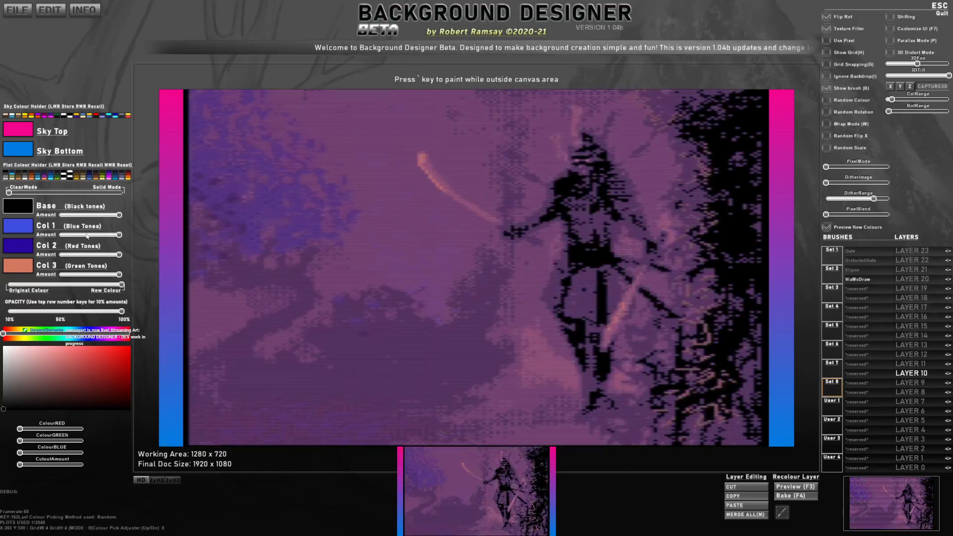
Step: Recolour the ViaMcDraw brush with the stored green plot palette, fine-tune its Base colour and set DitherImage and DitherRange to mid-level amounts
right_click(56, 179)
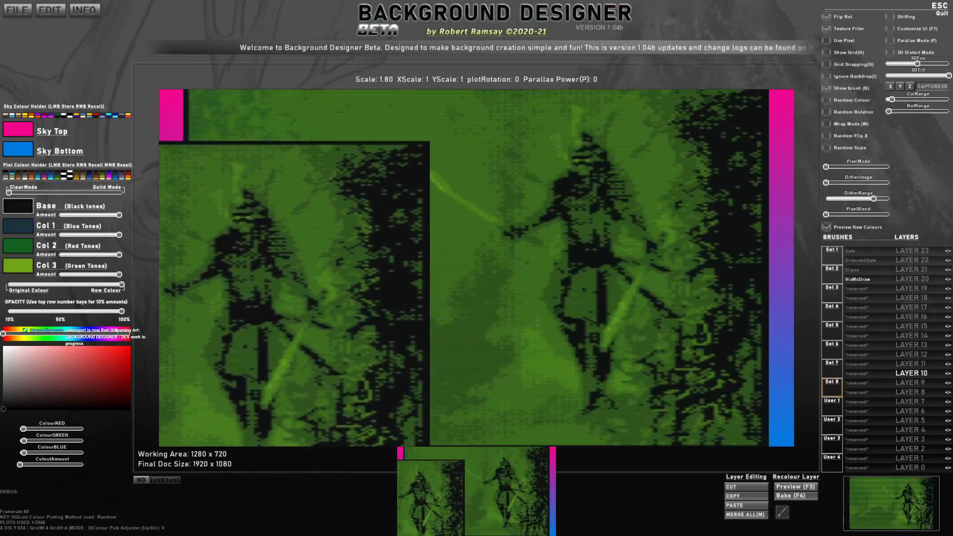
click(26, 210)
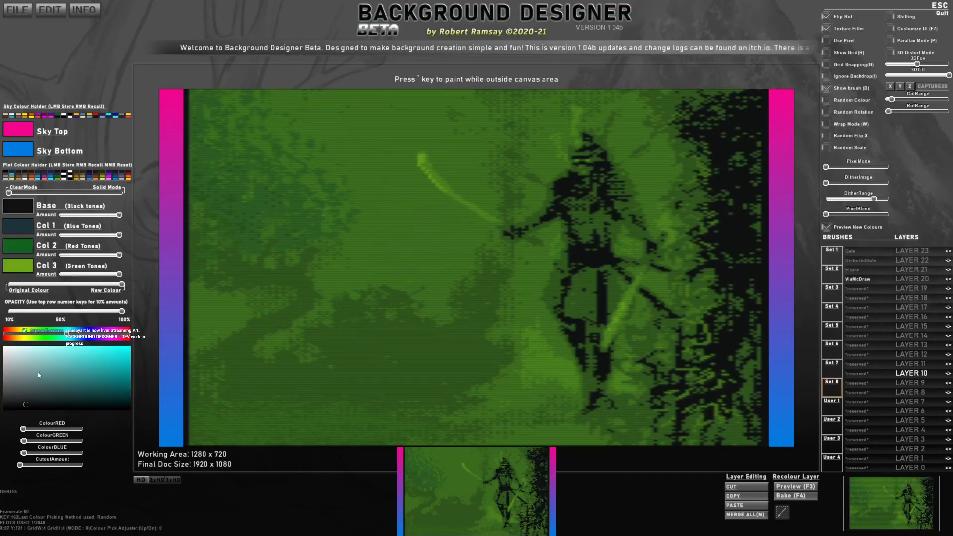
mouse_move(26, 403)
mouse_down()
mouse_move(21, 385)
mouse_move(24, 405)
mouse_up()
drag(826, 167, 900, 170)
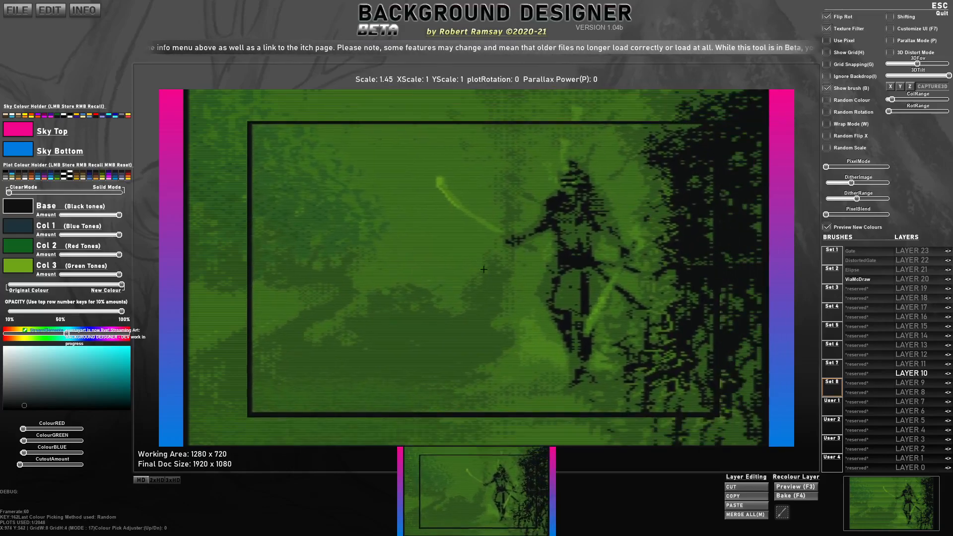
Step: Reset all plot data to clear the canvas, then run the reset of all plots once more
key(ctrl+n)
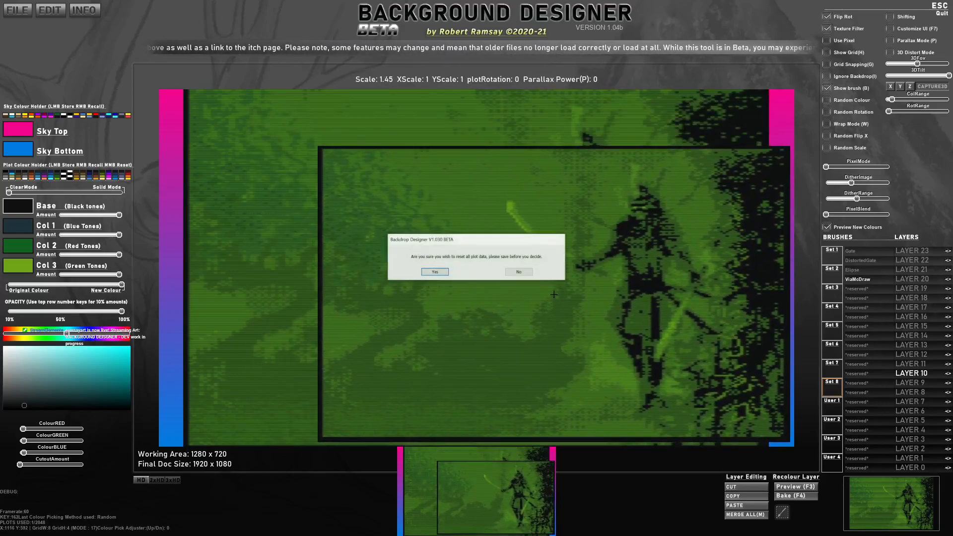
click(435, 272)
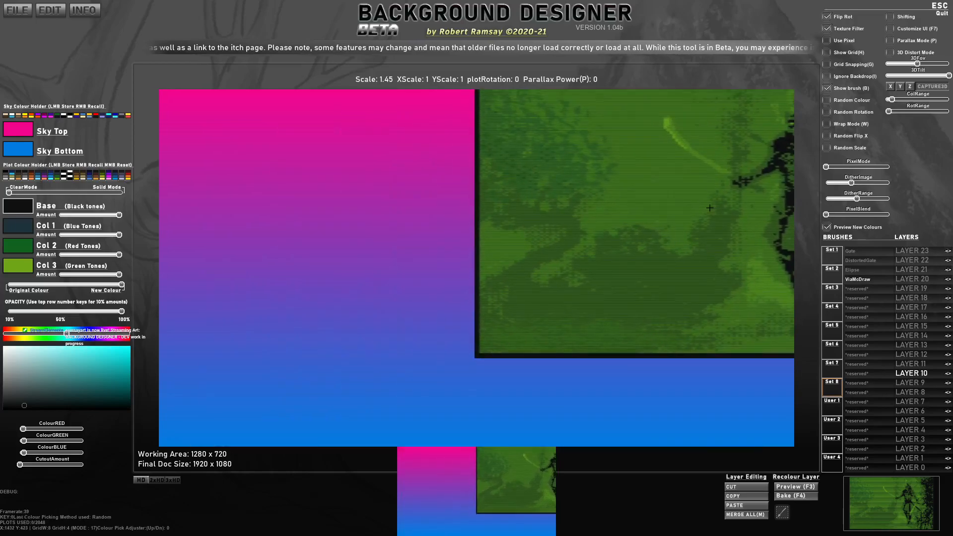
click(18, 10)
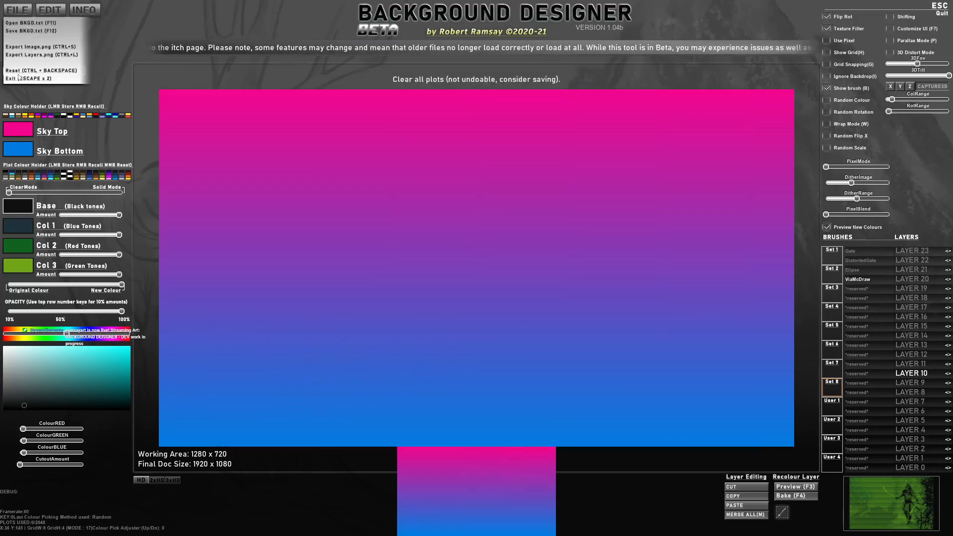
click(41, 71)
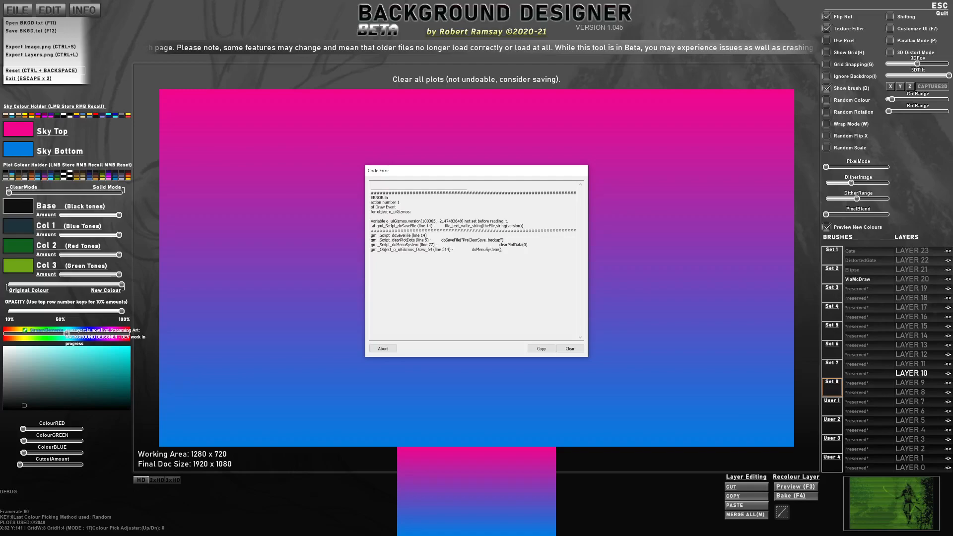
Step: Bring up the Windows Start menu over the code error dialog
key(super)
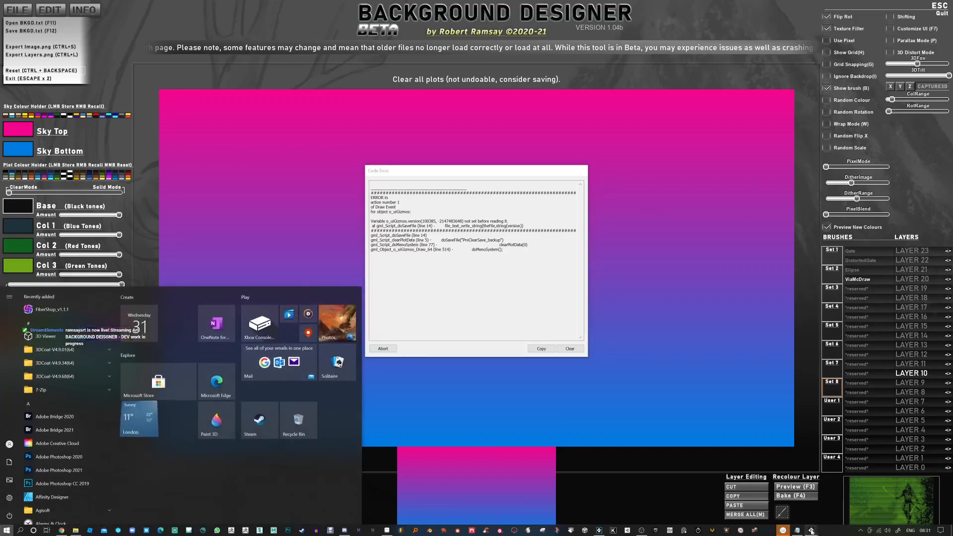